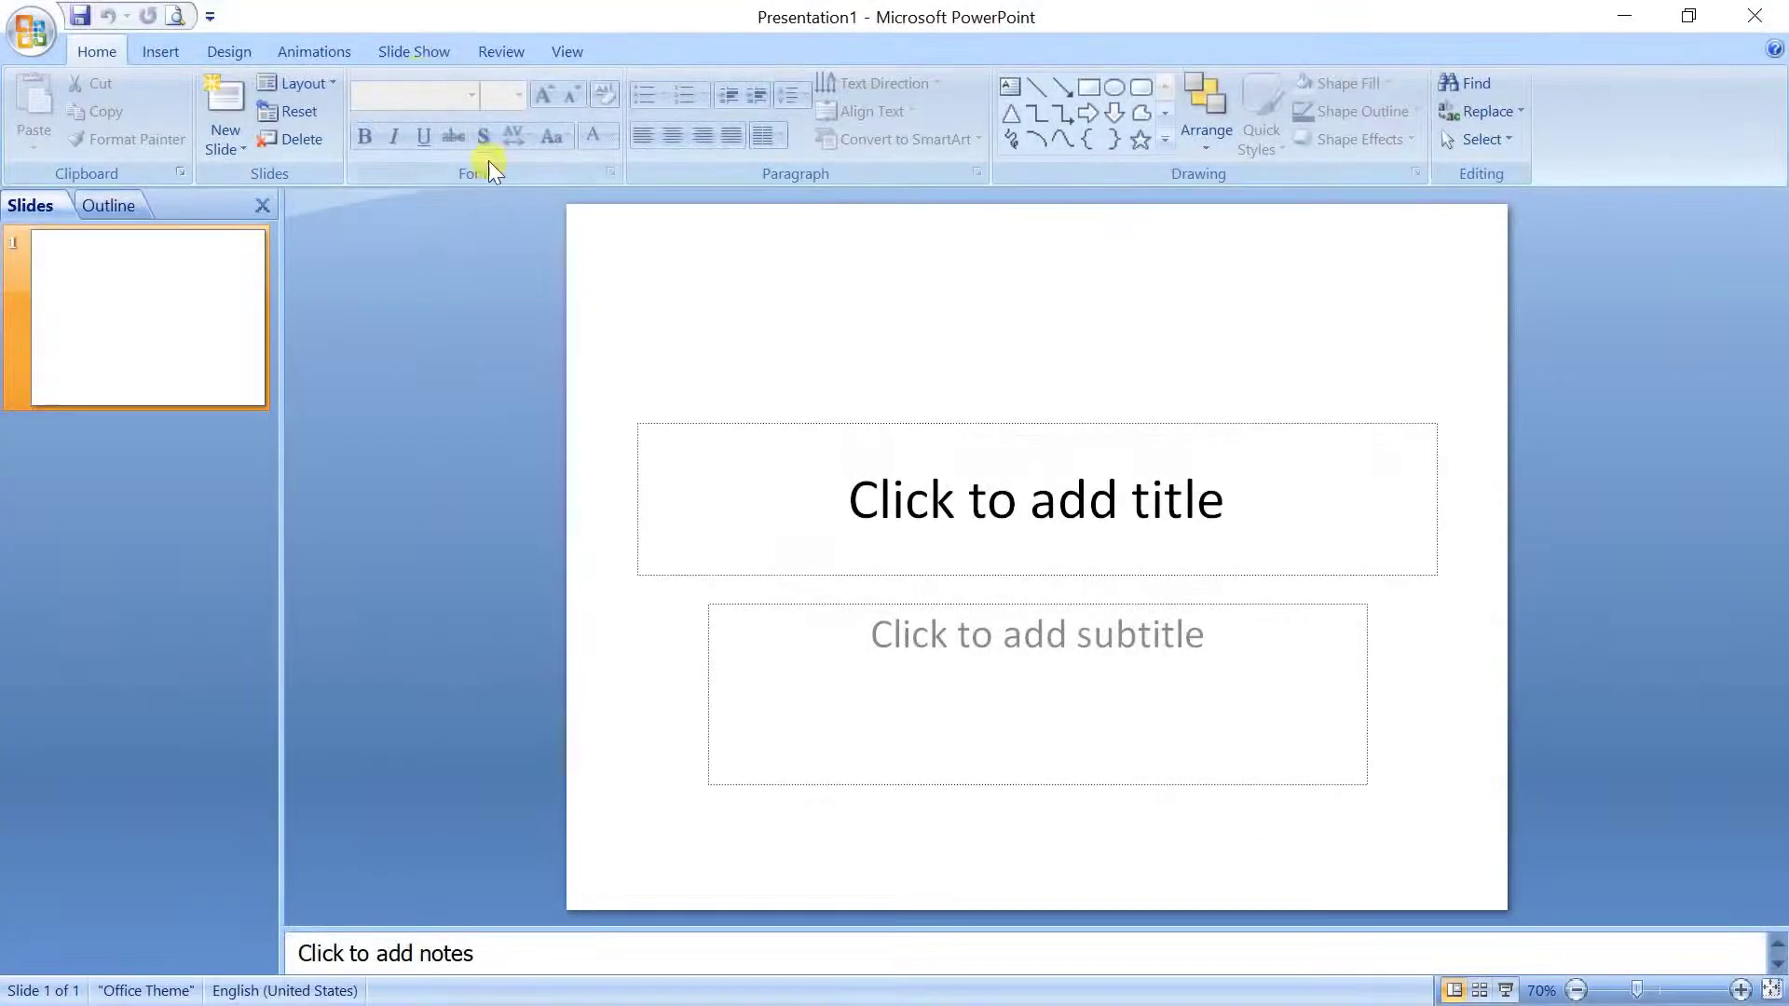
Browse the Slide Show, Review and View ribbon commands.
left_click(416, 52)
left_click(511, 54)
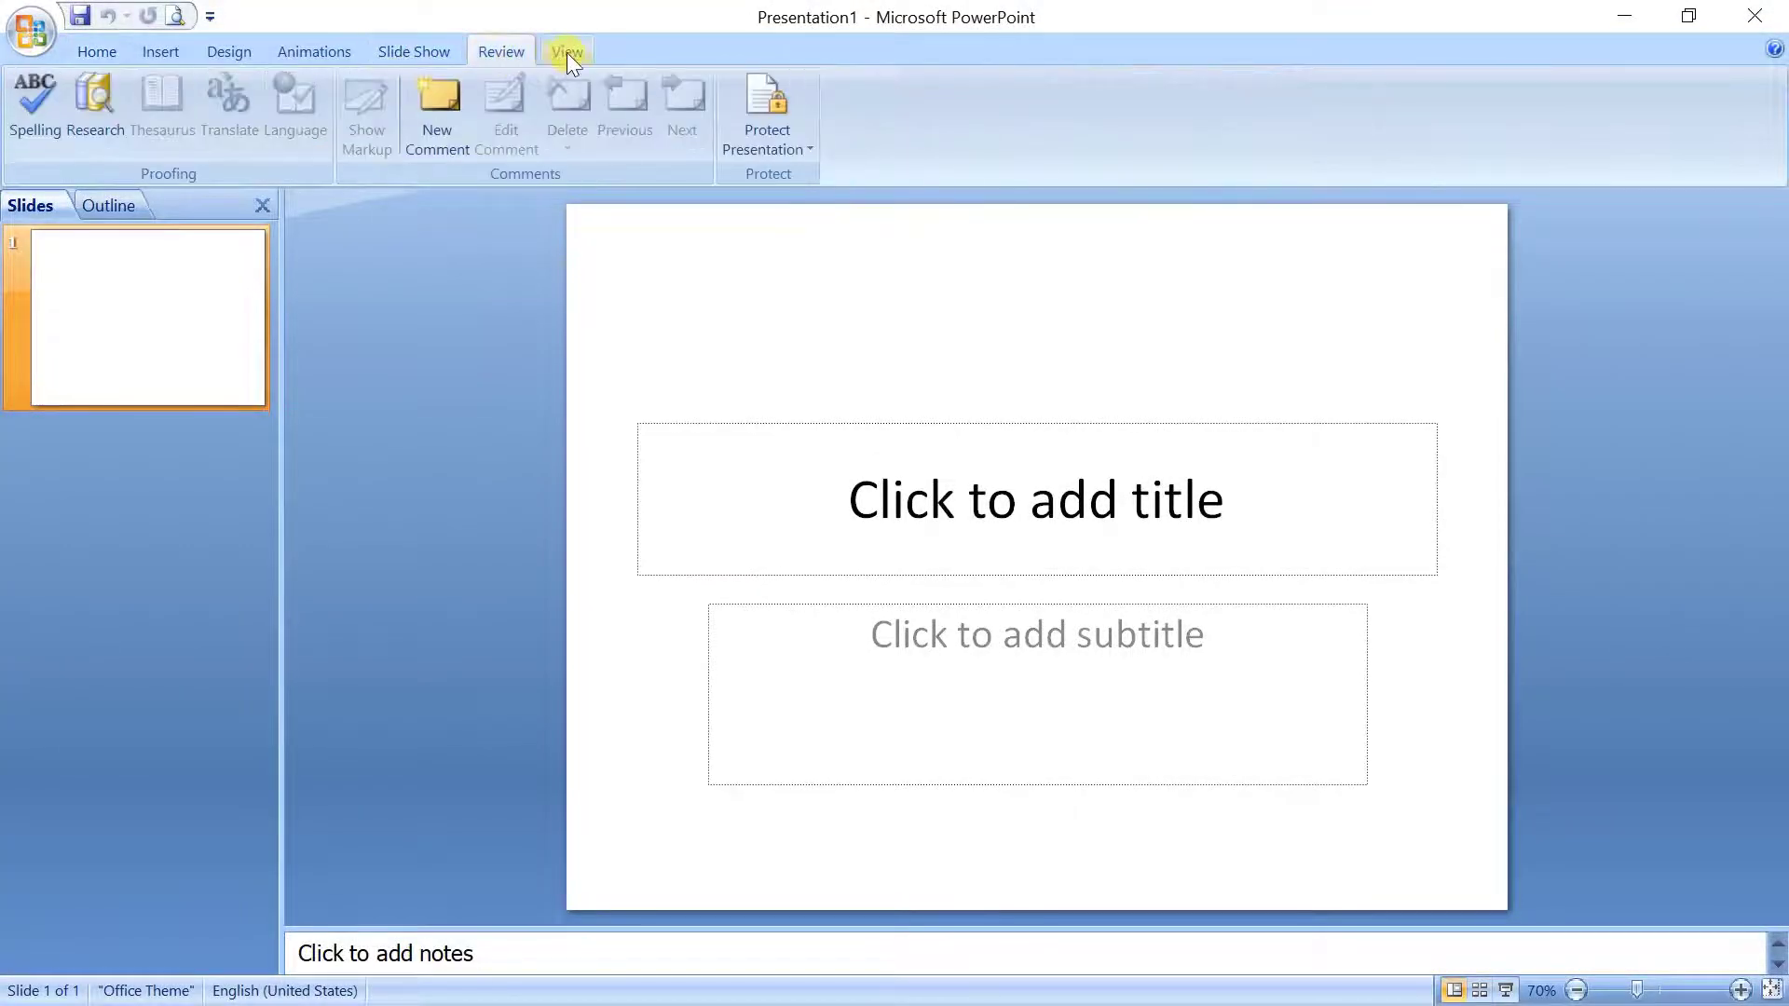
left_click(567, 53)
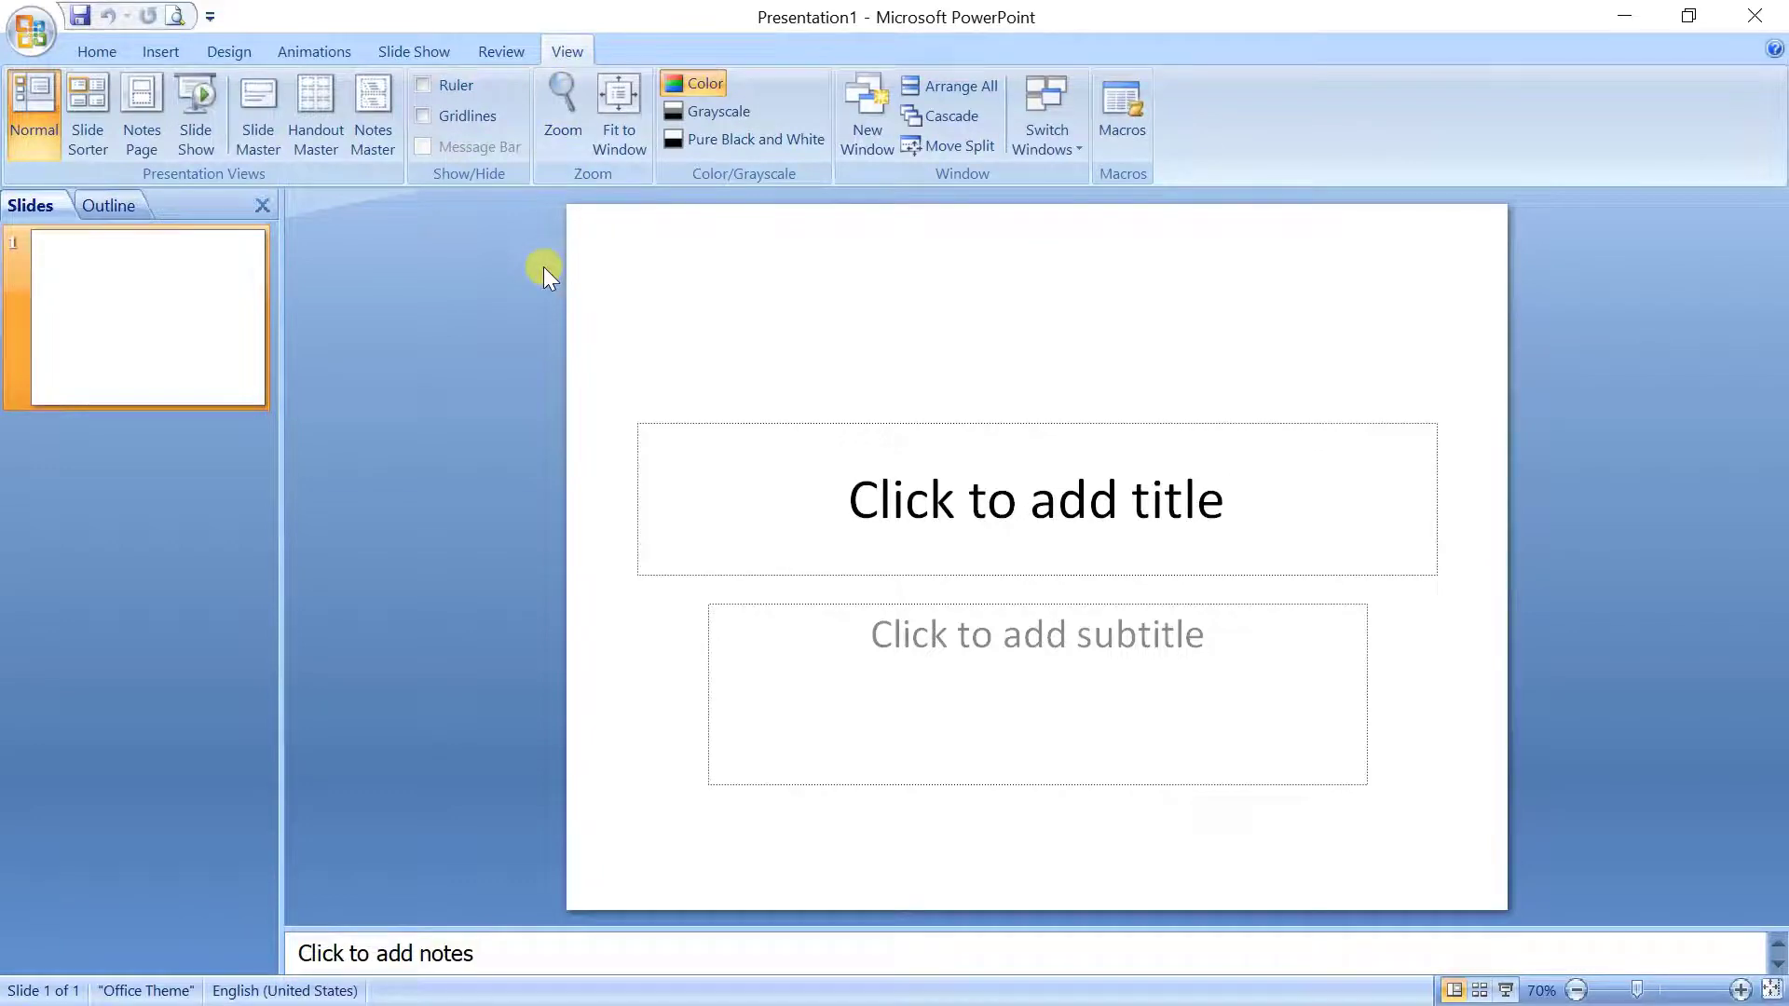
left_click(423, 52)
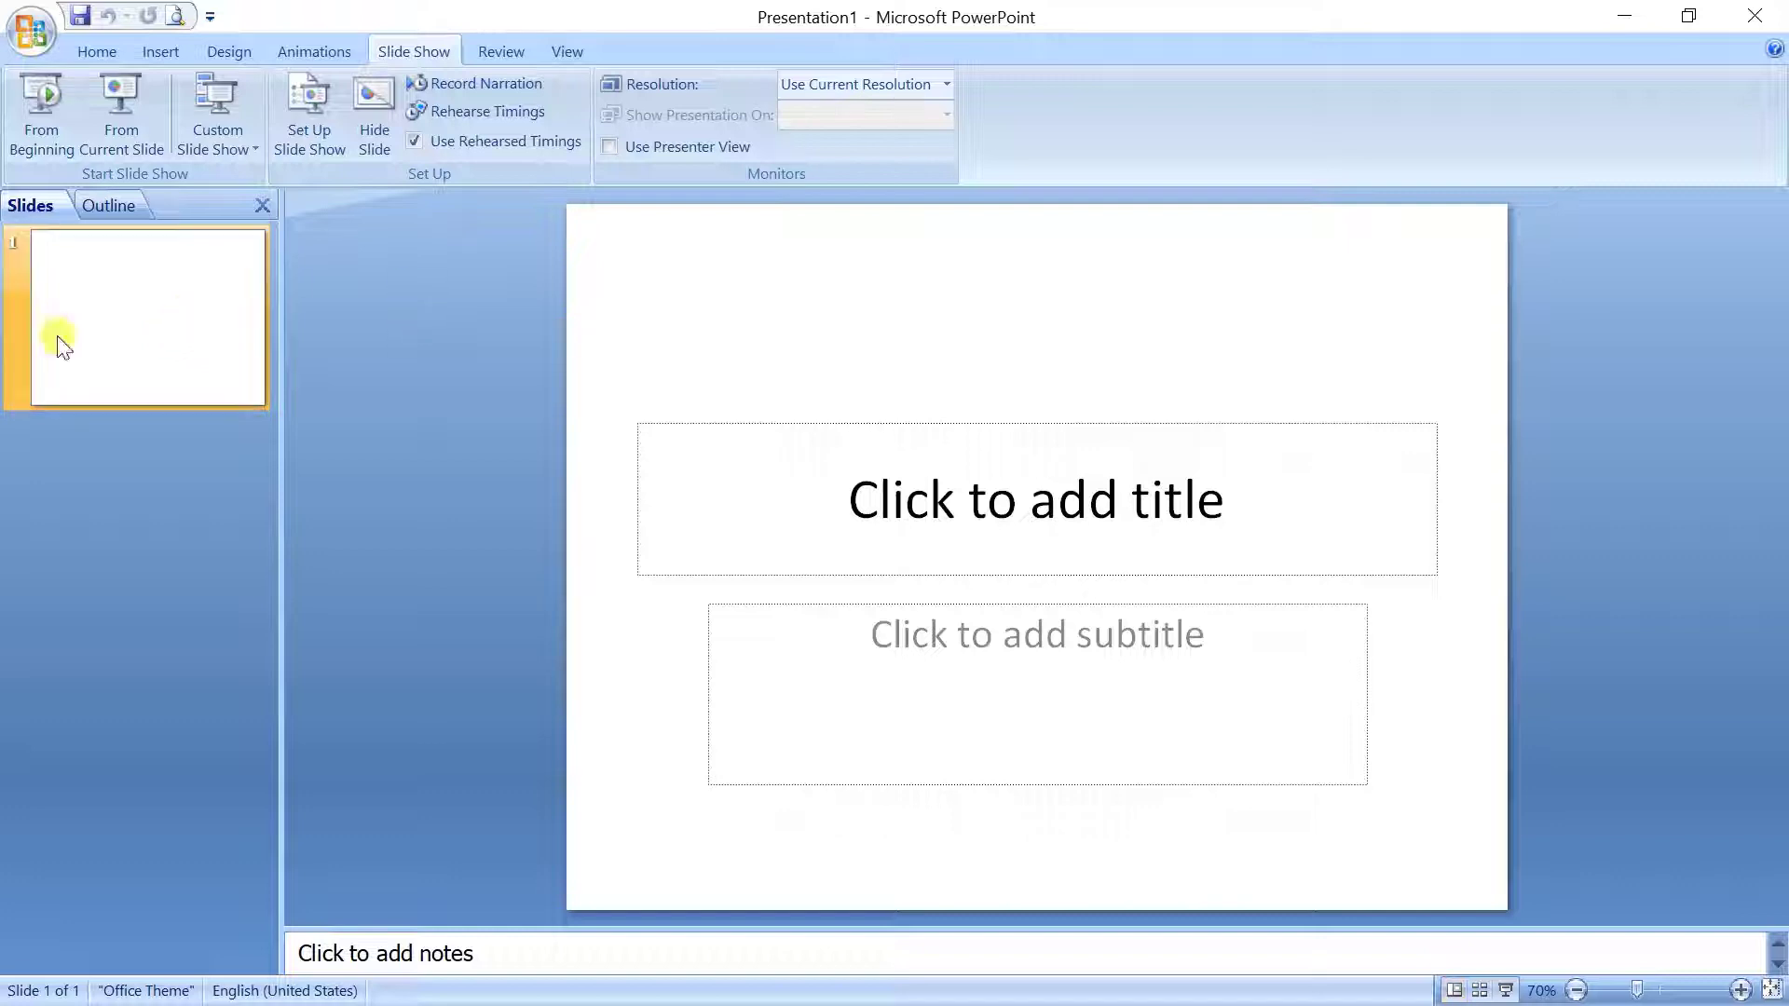
Add new slides with Comparison, Blank and Content with Caption layouts.
left_click(97, 56)
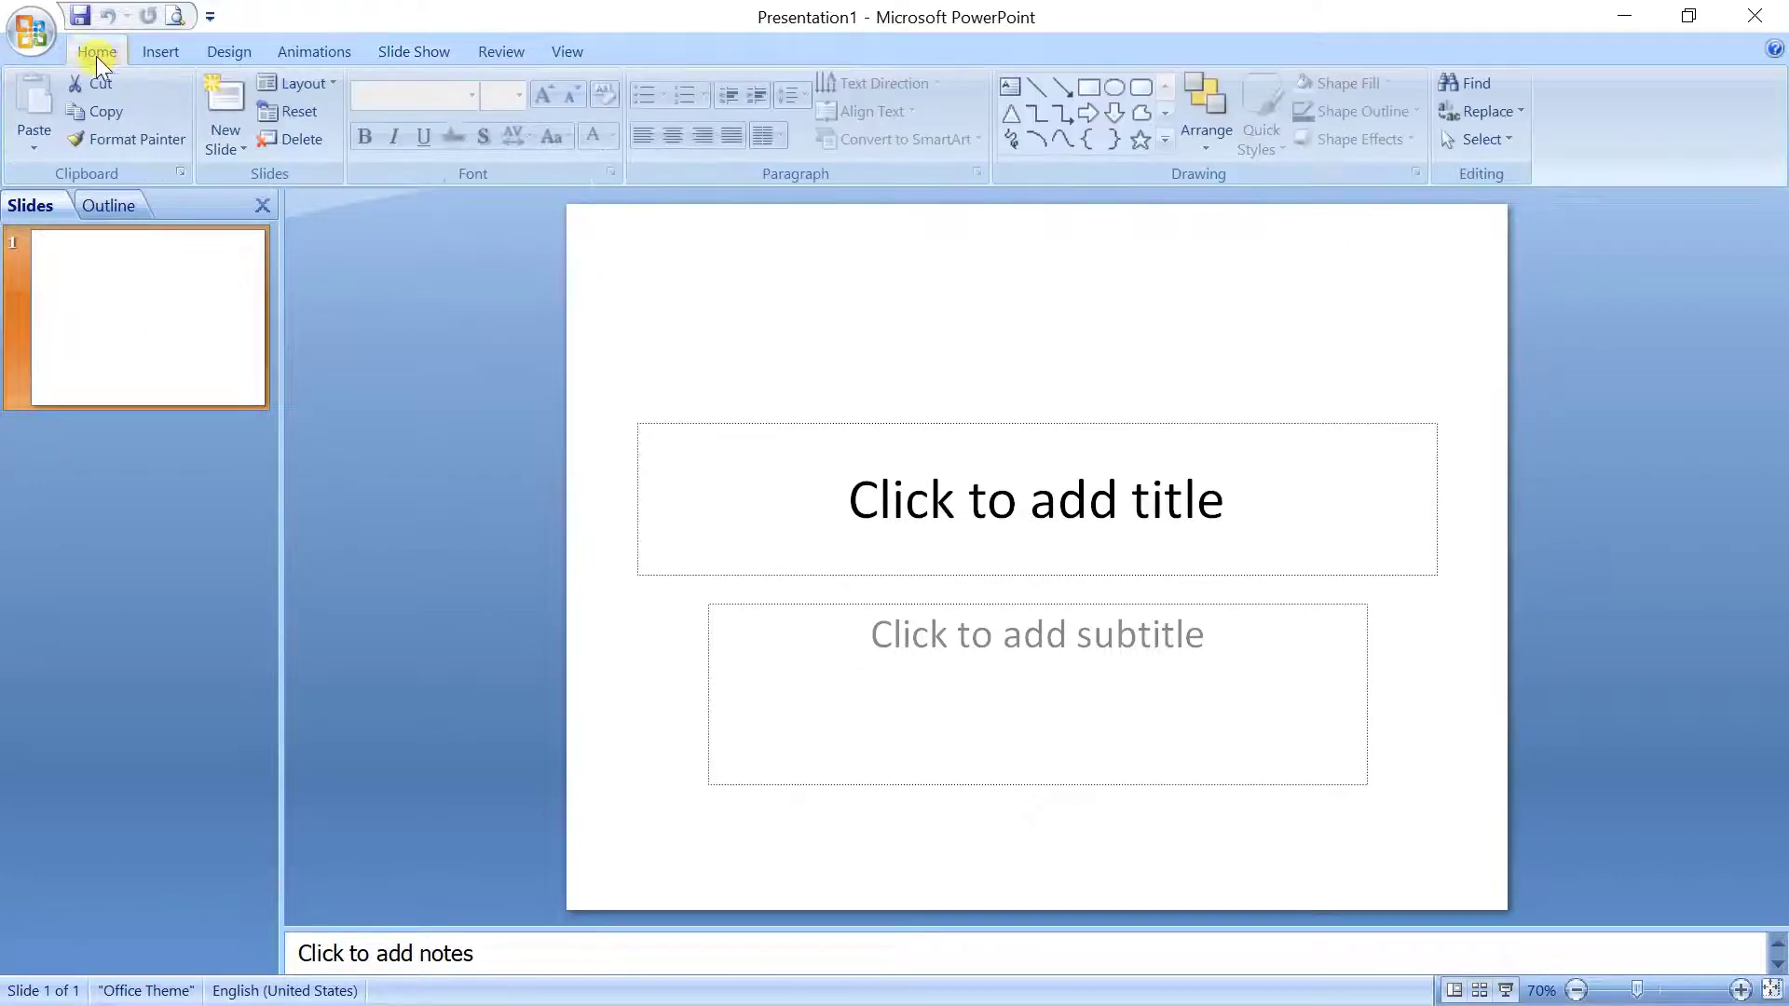
left_click(224, 147)
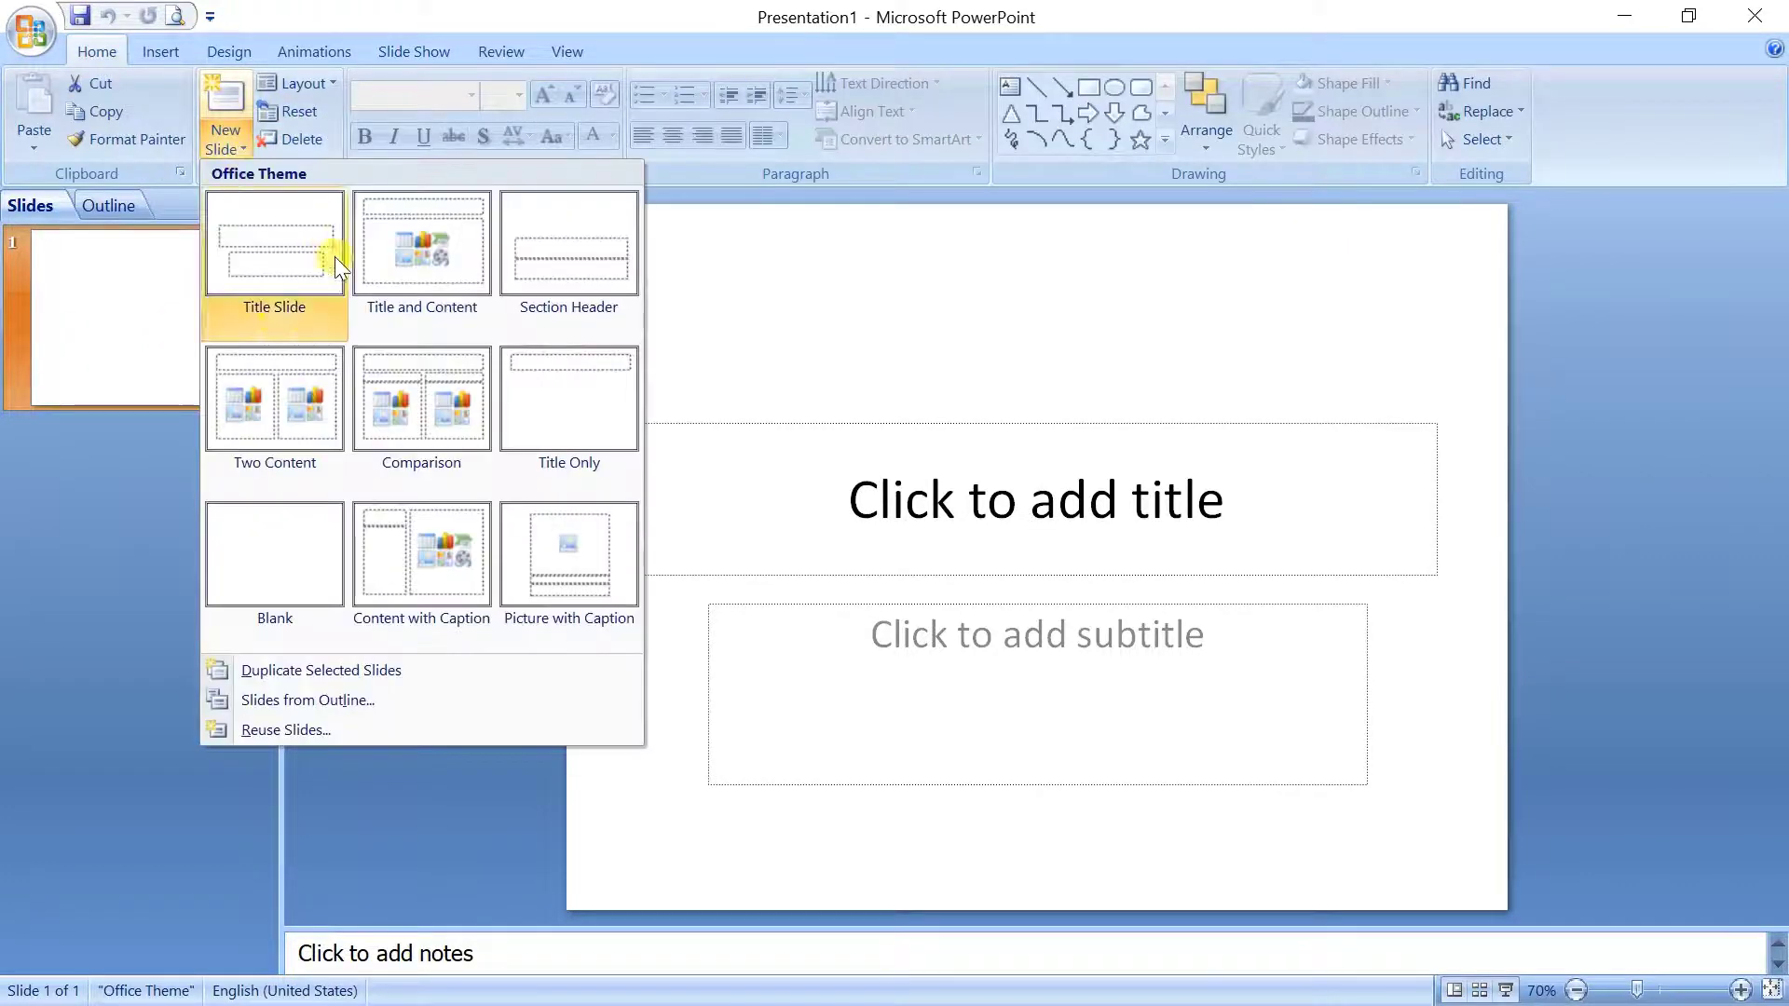
left_click(434, 422)
left_click(225, 141)
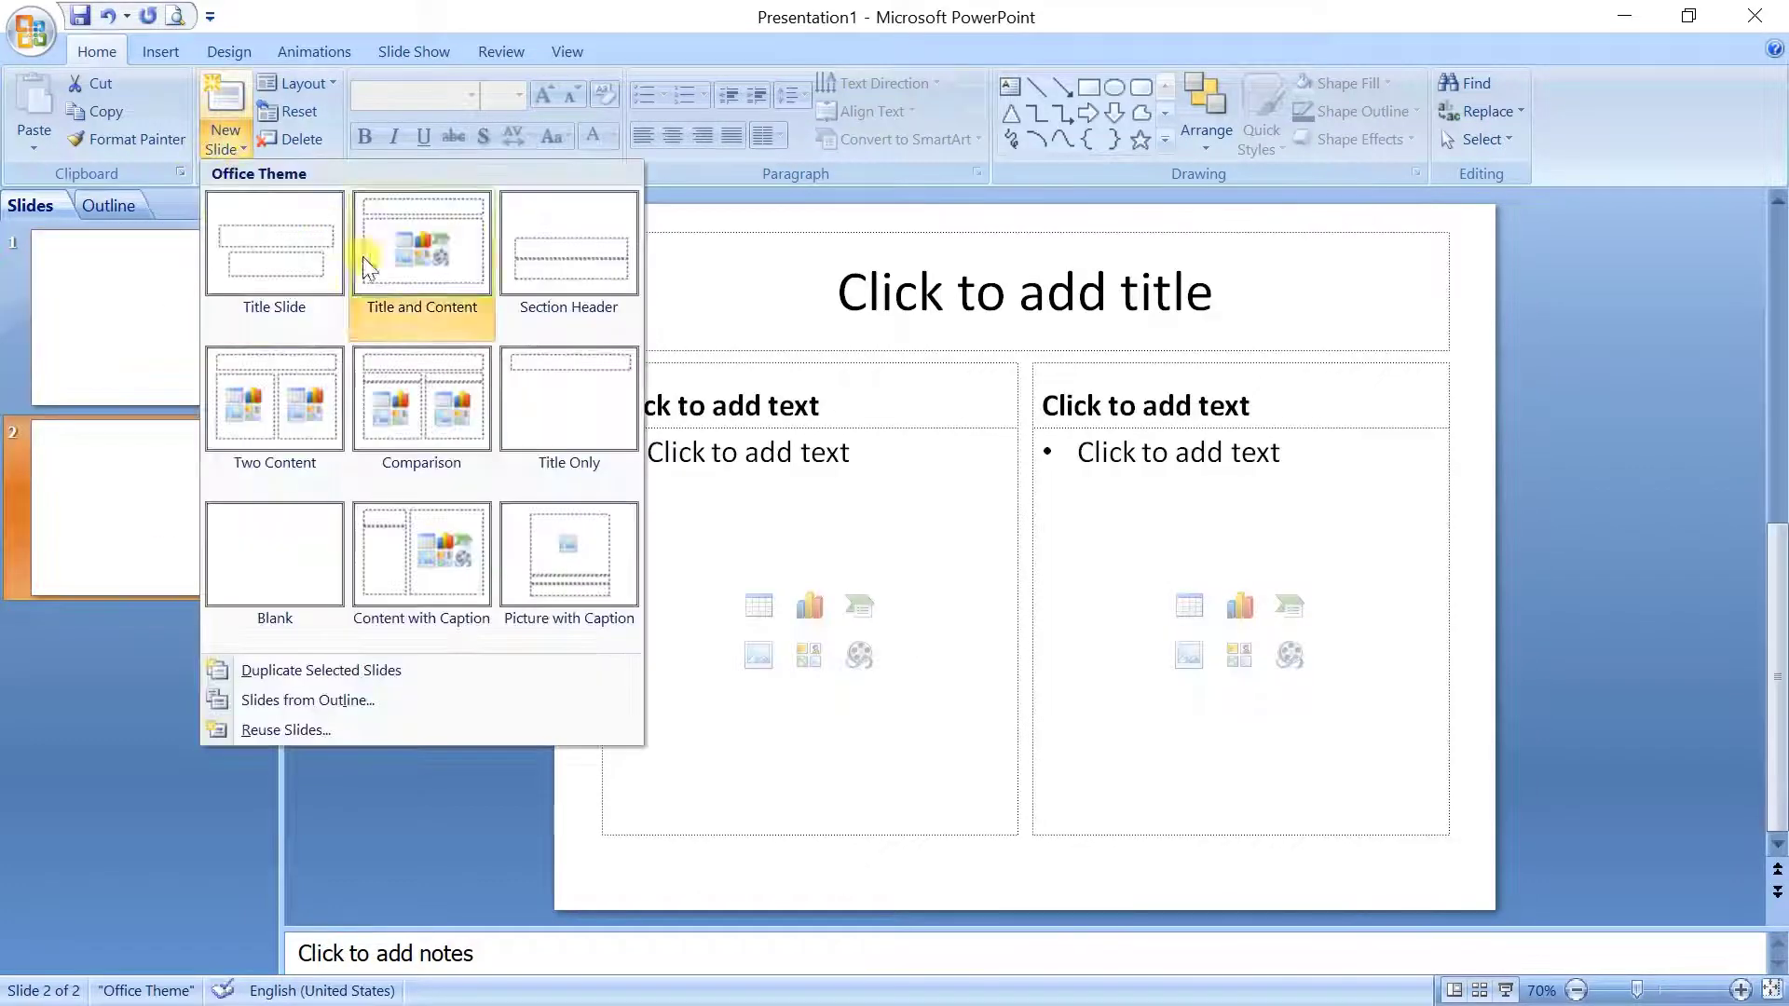
left_click(232, 551)
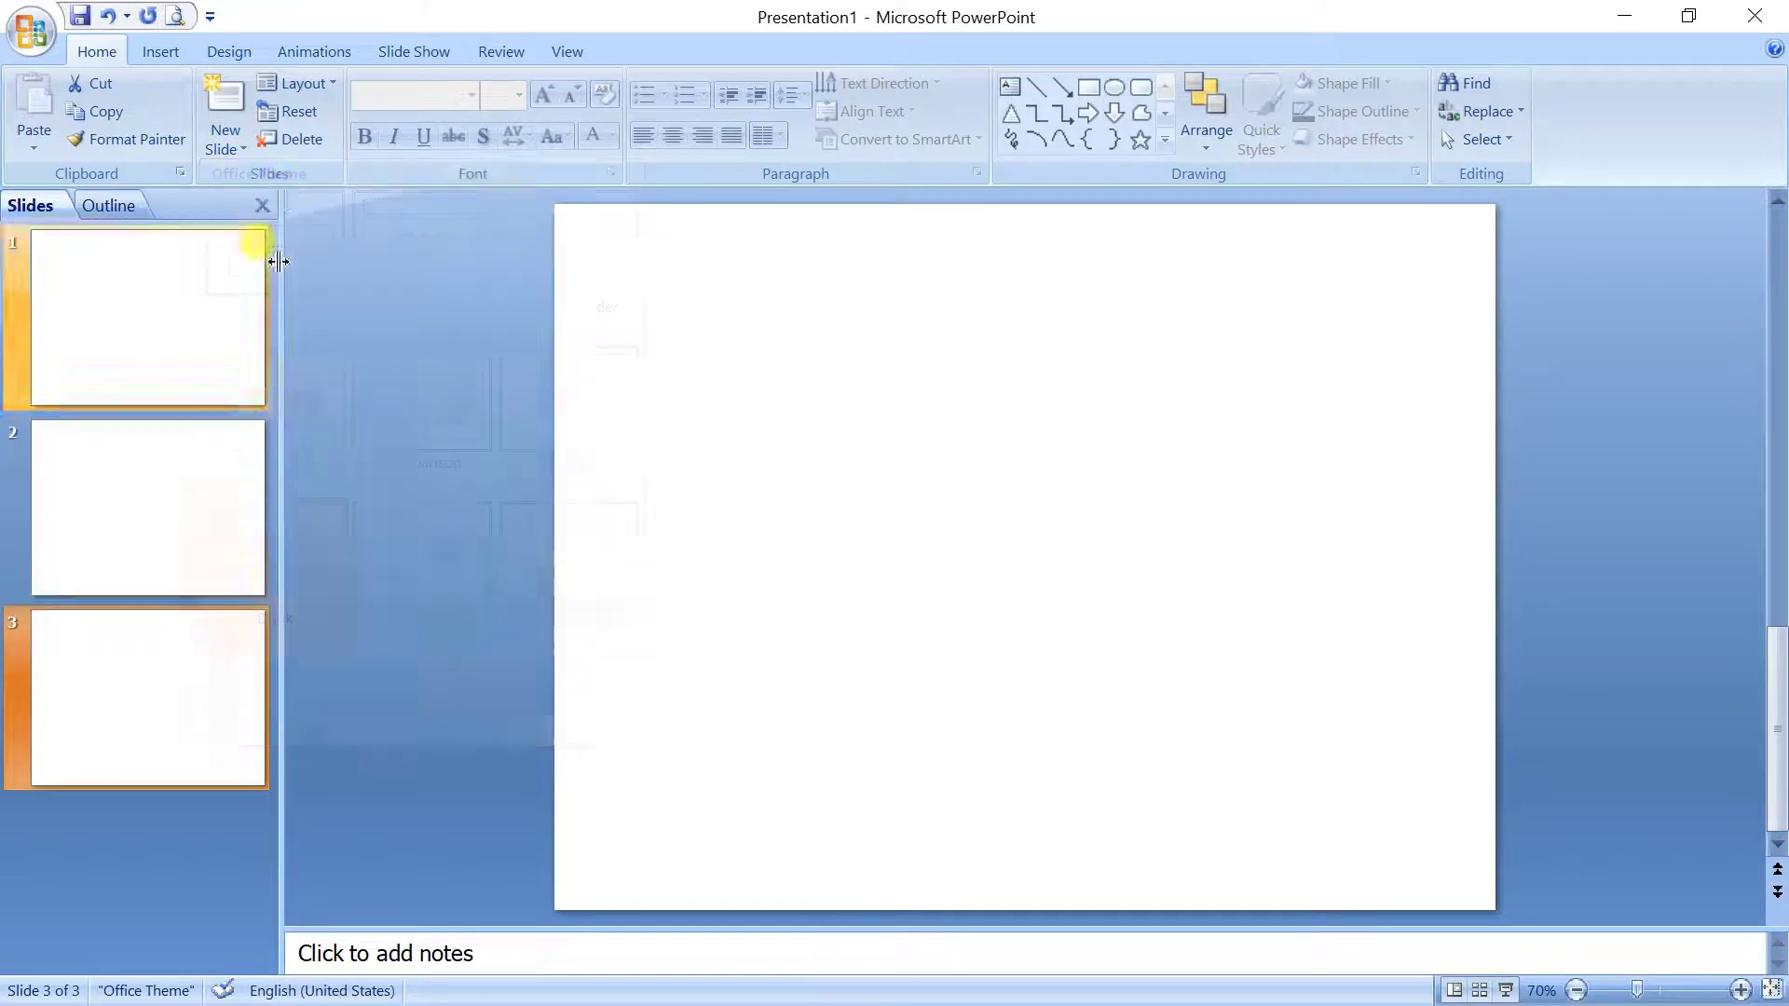
left_click(229, 141)
left_click(421, 557)
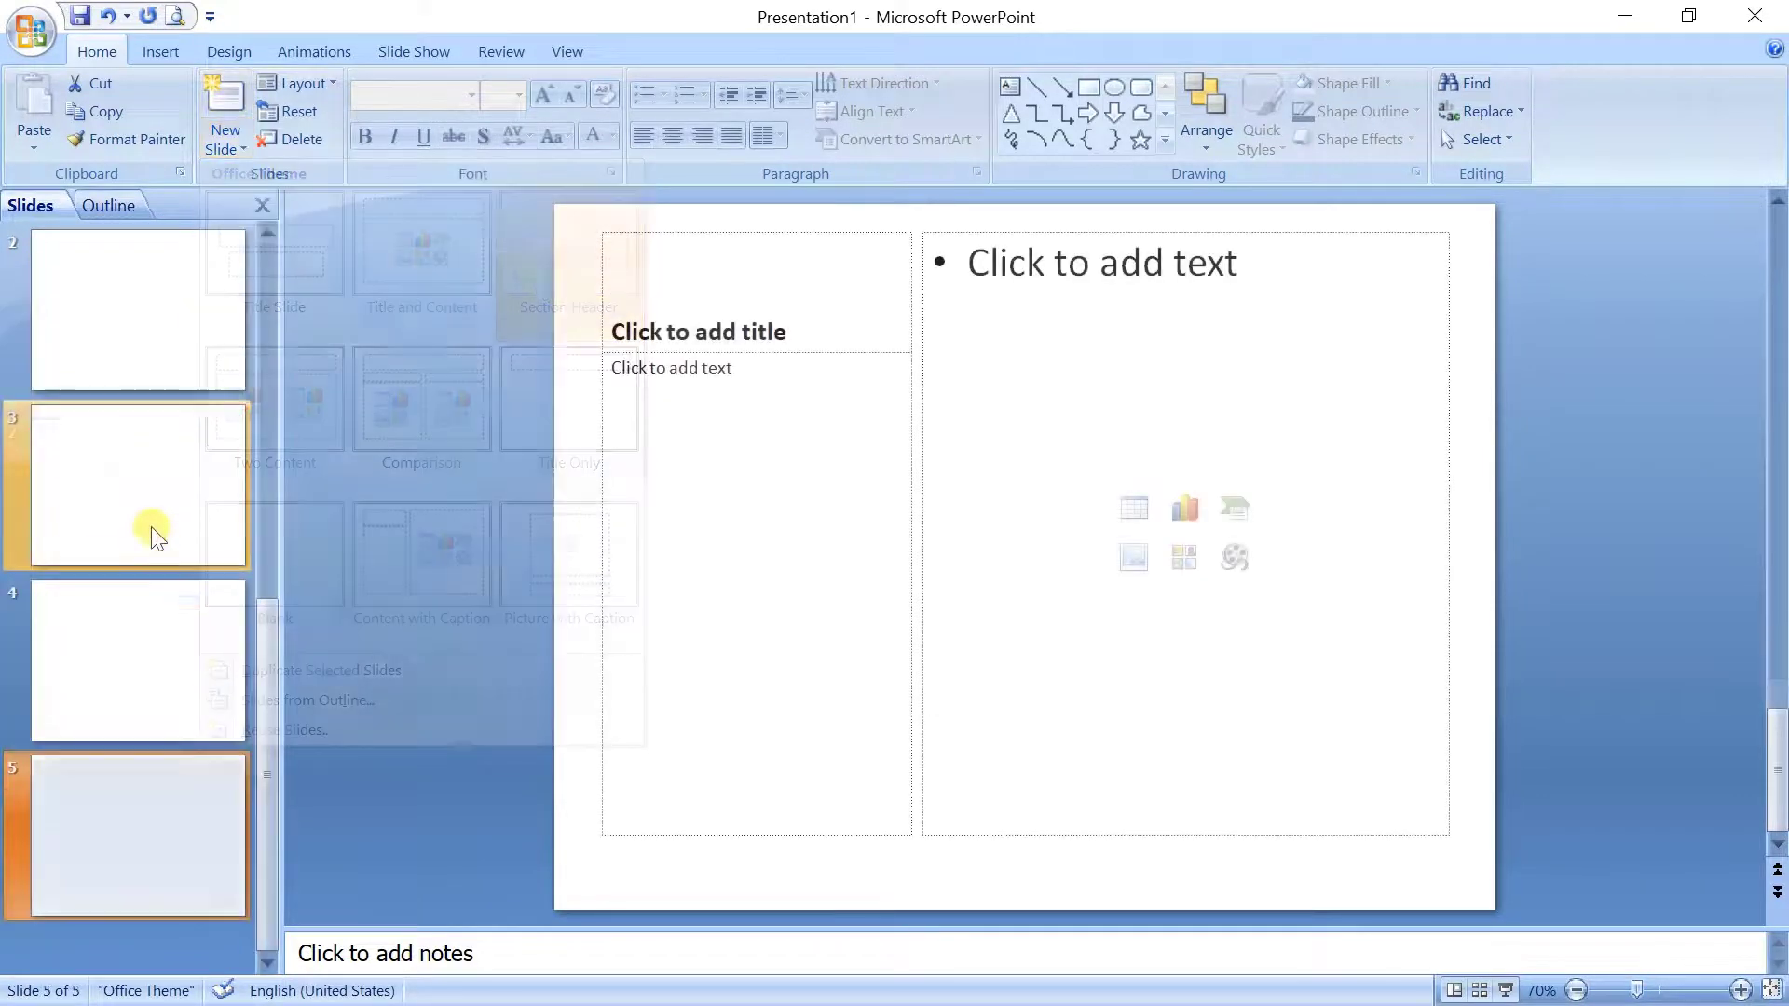
scroll(147, 400, "up", 2)
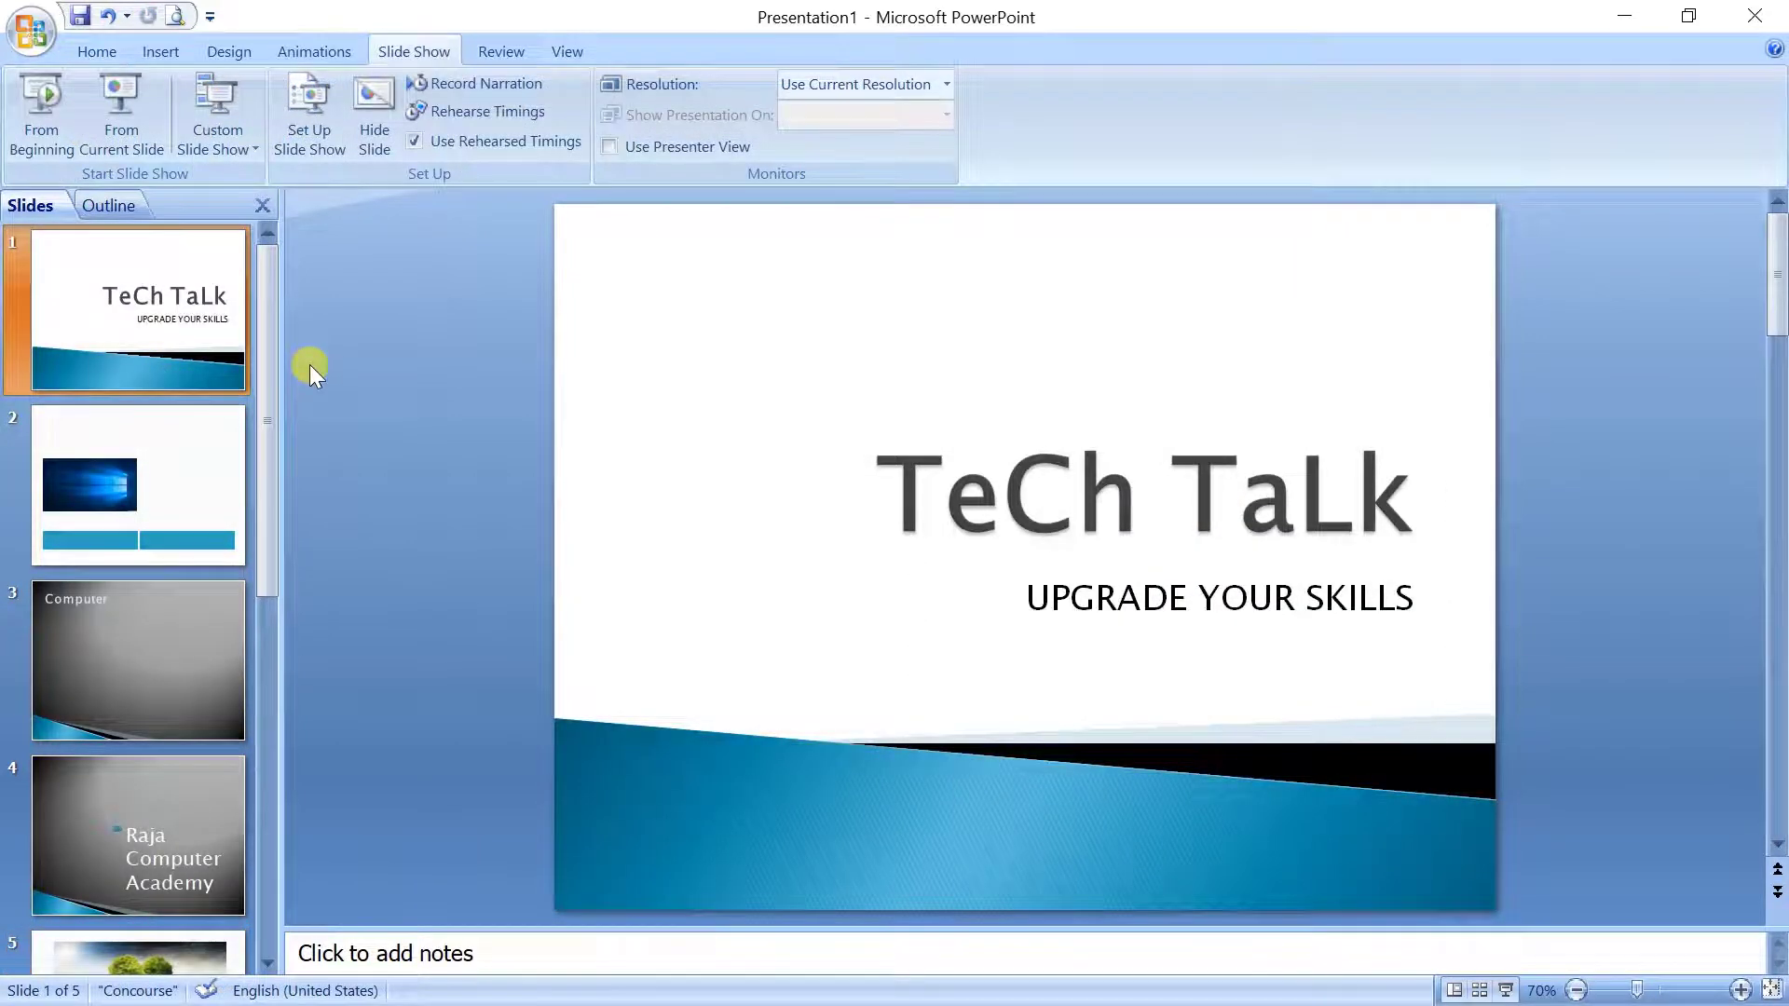
left_click(168, 489)
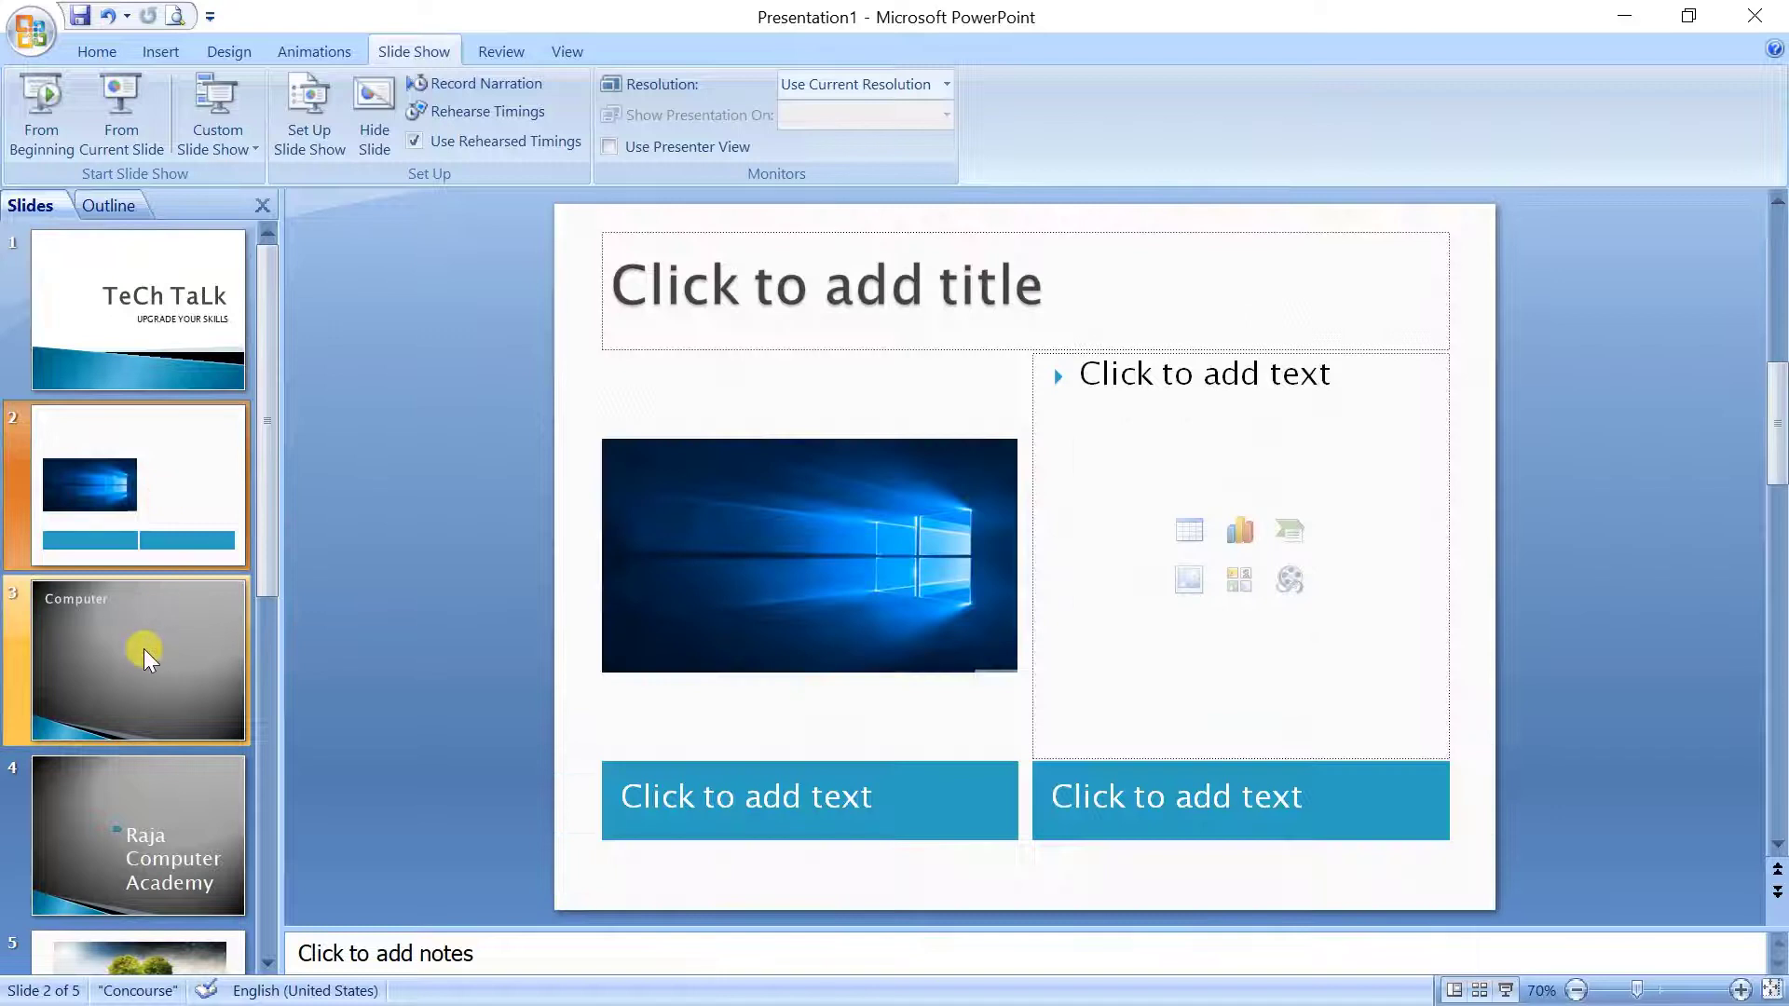
left_click(143, 648)
left_click(125, 830)
scroll(115, 879, "down", 2)
left_click(120, 837)
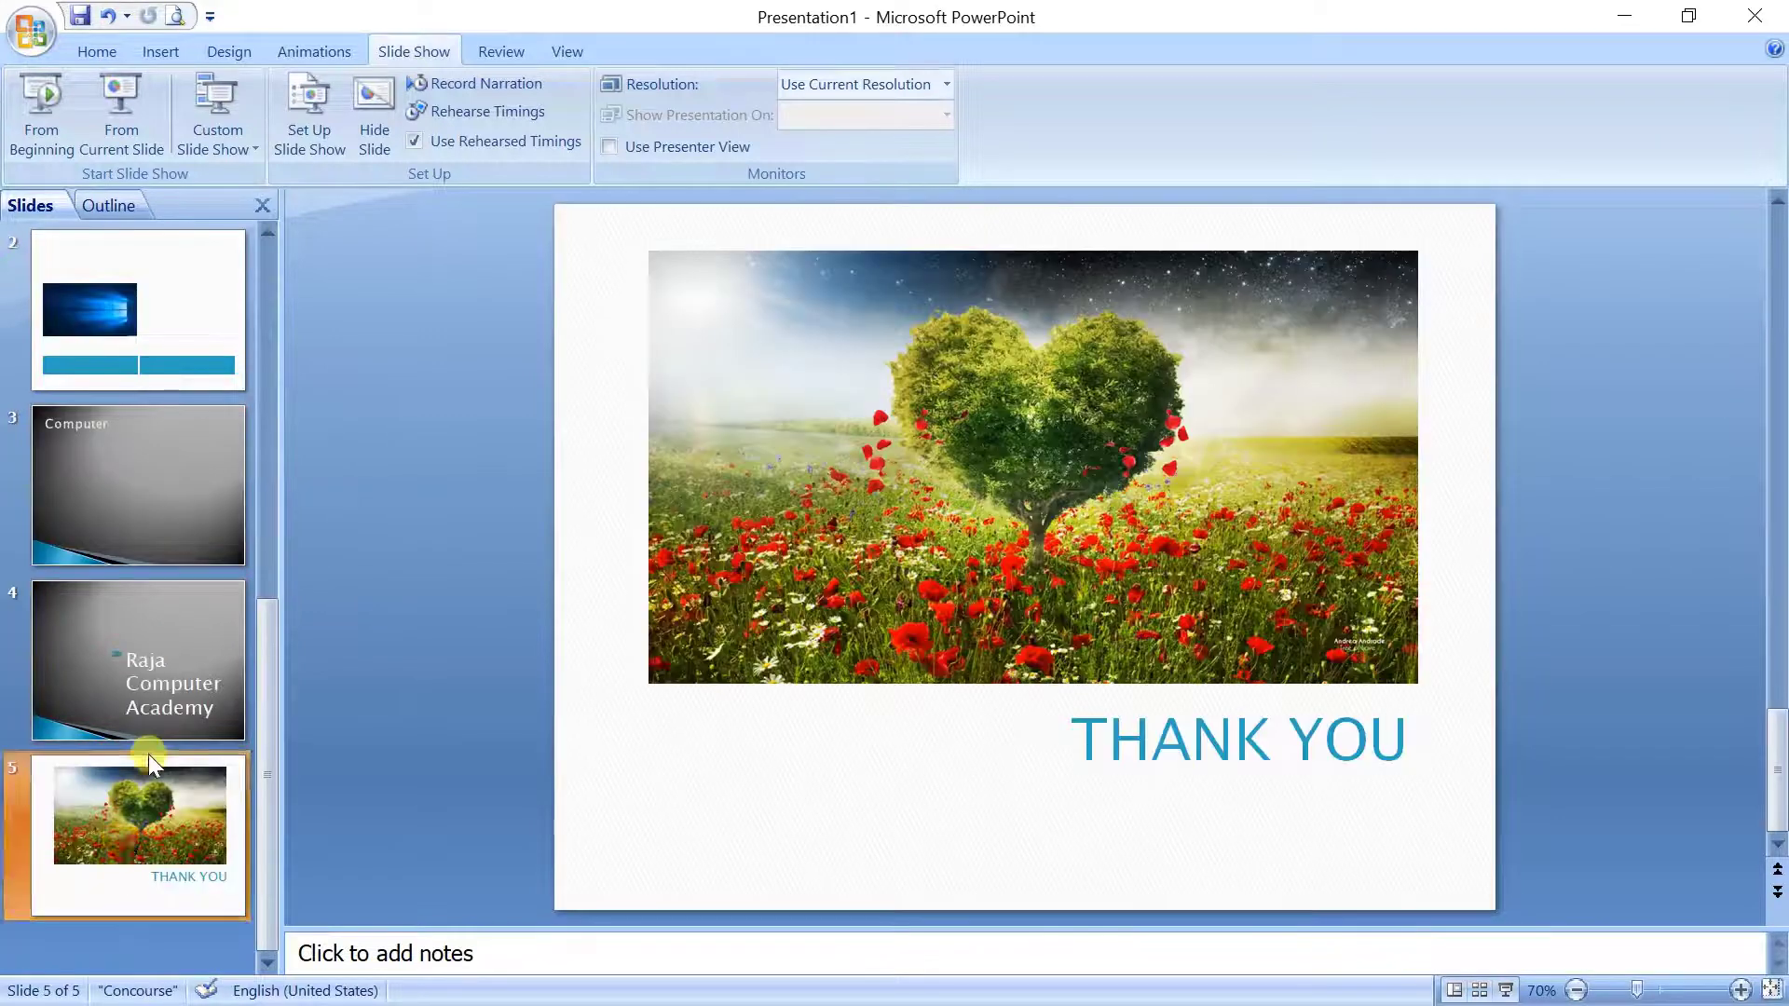
scroll(148, 753, "up", 2)
left_click(152, 266)
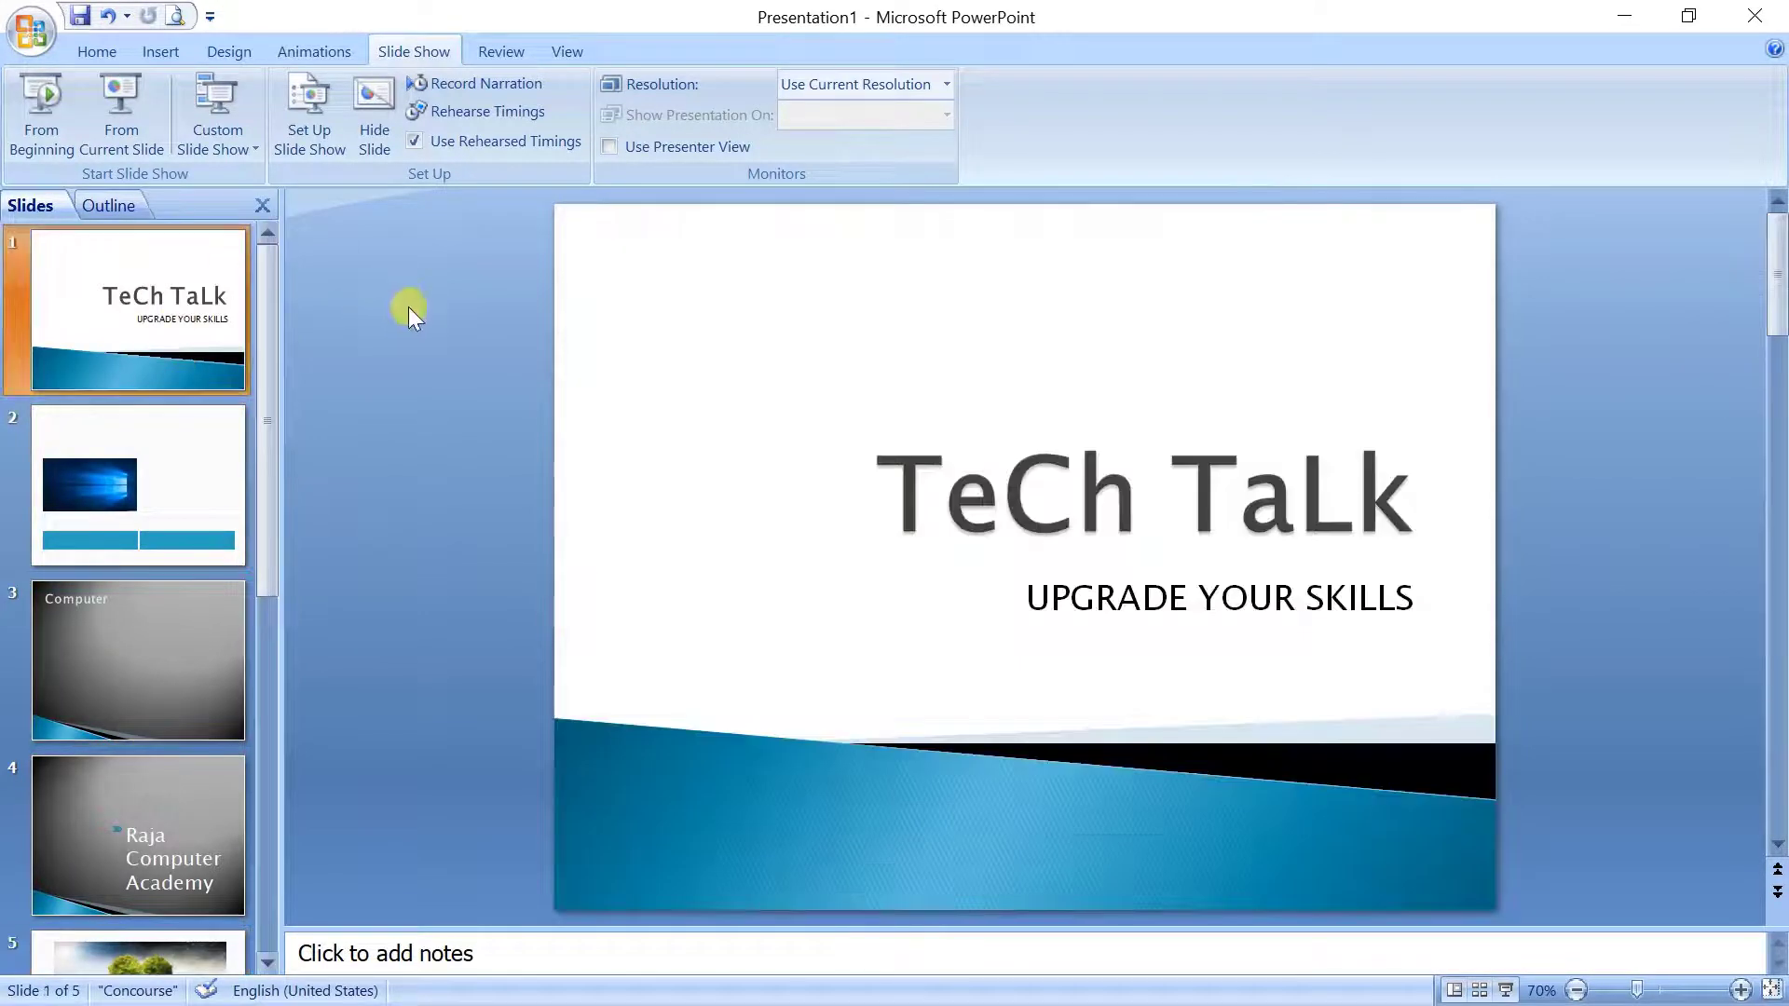
left_click(24, 109)
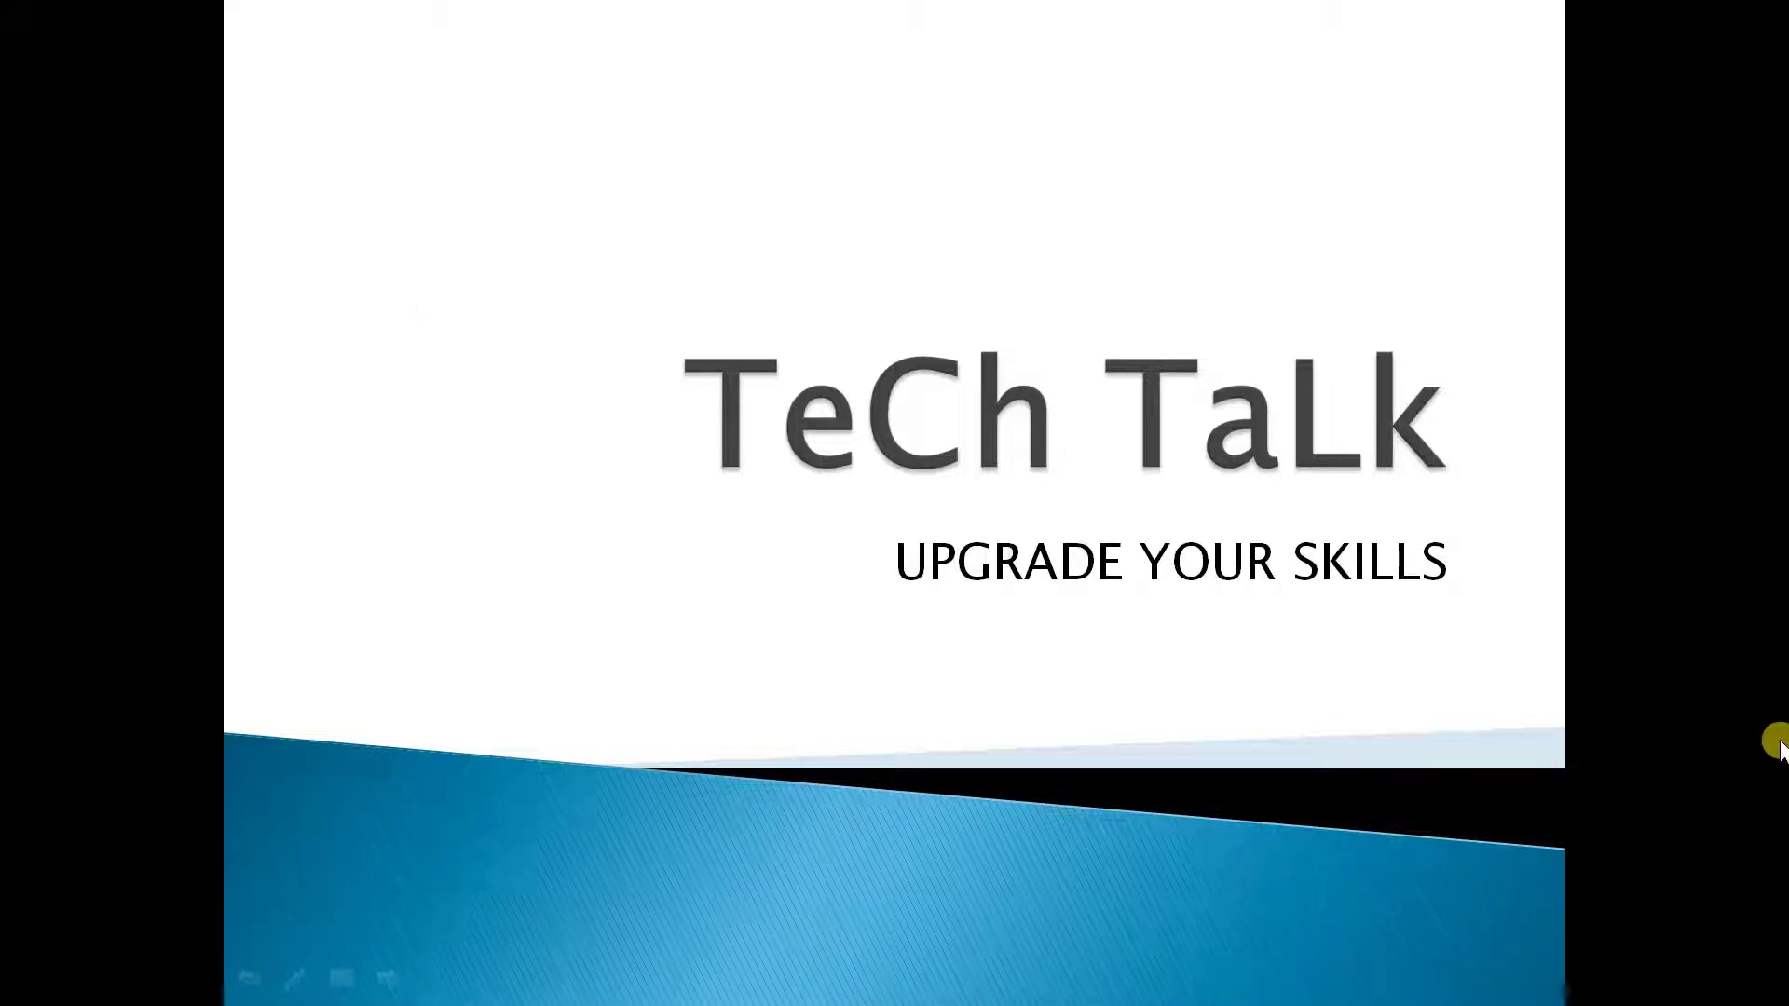
left_click(1669, 667)
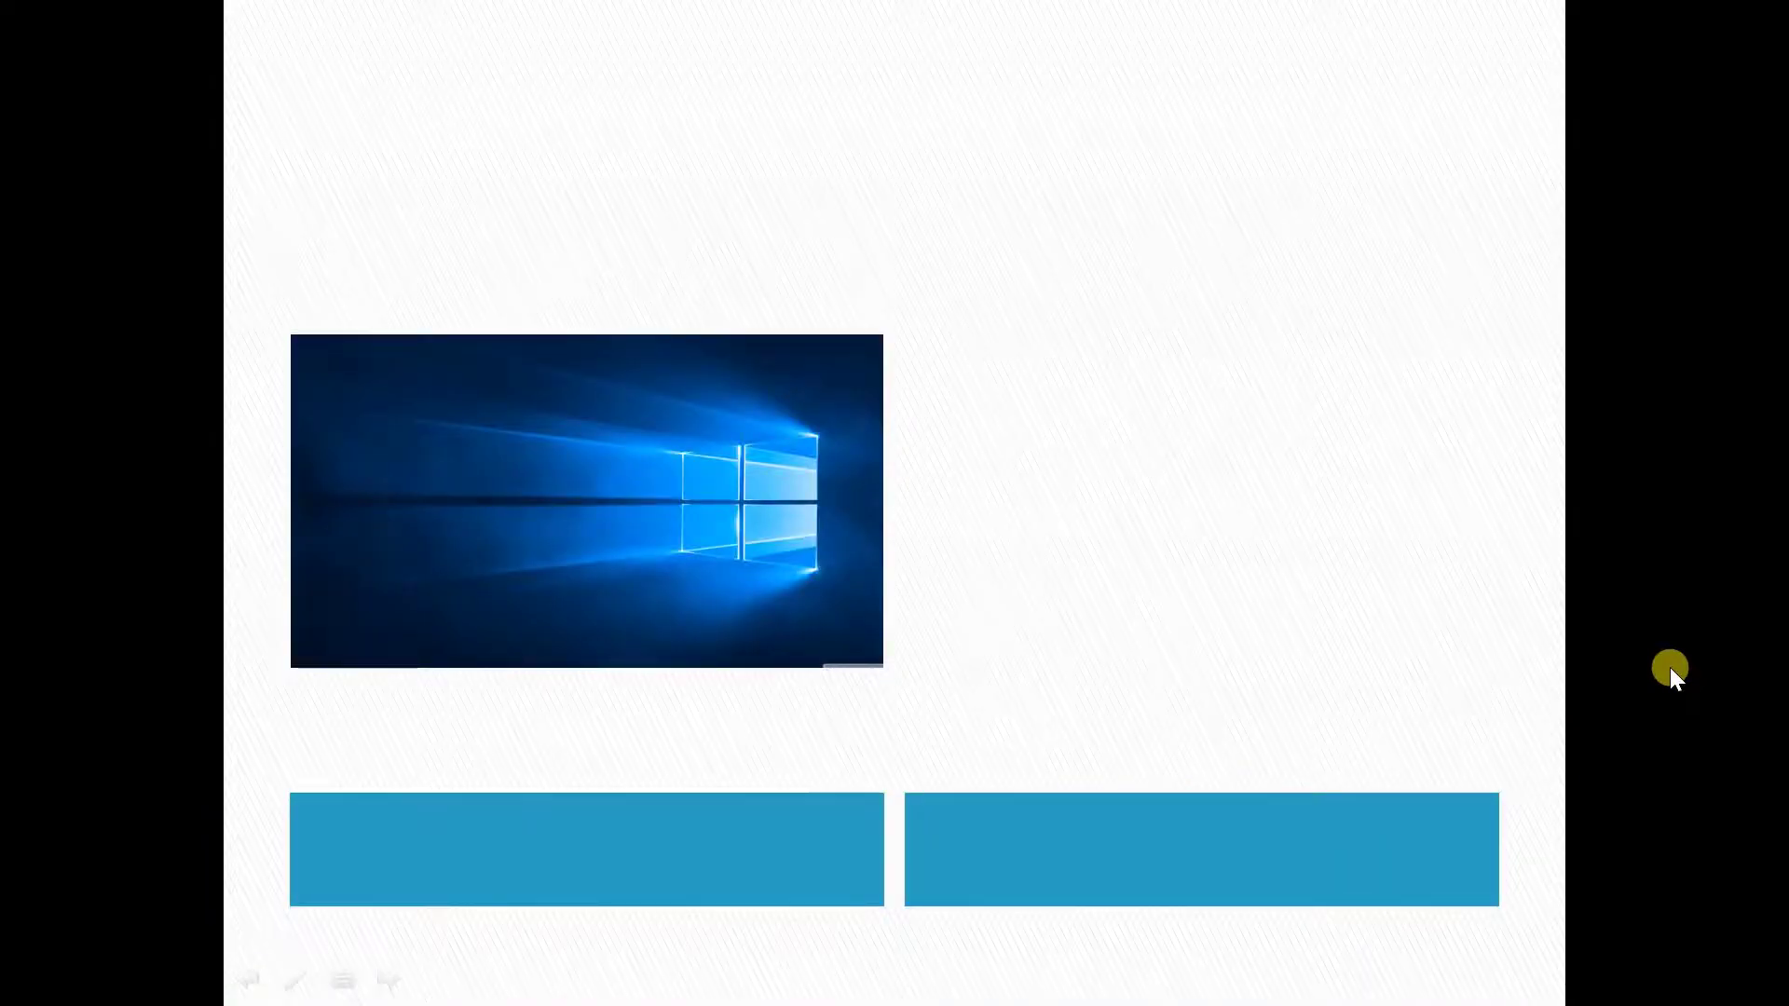
left_click(1670, 667)
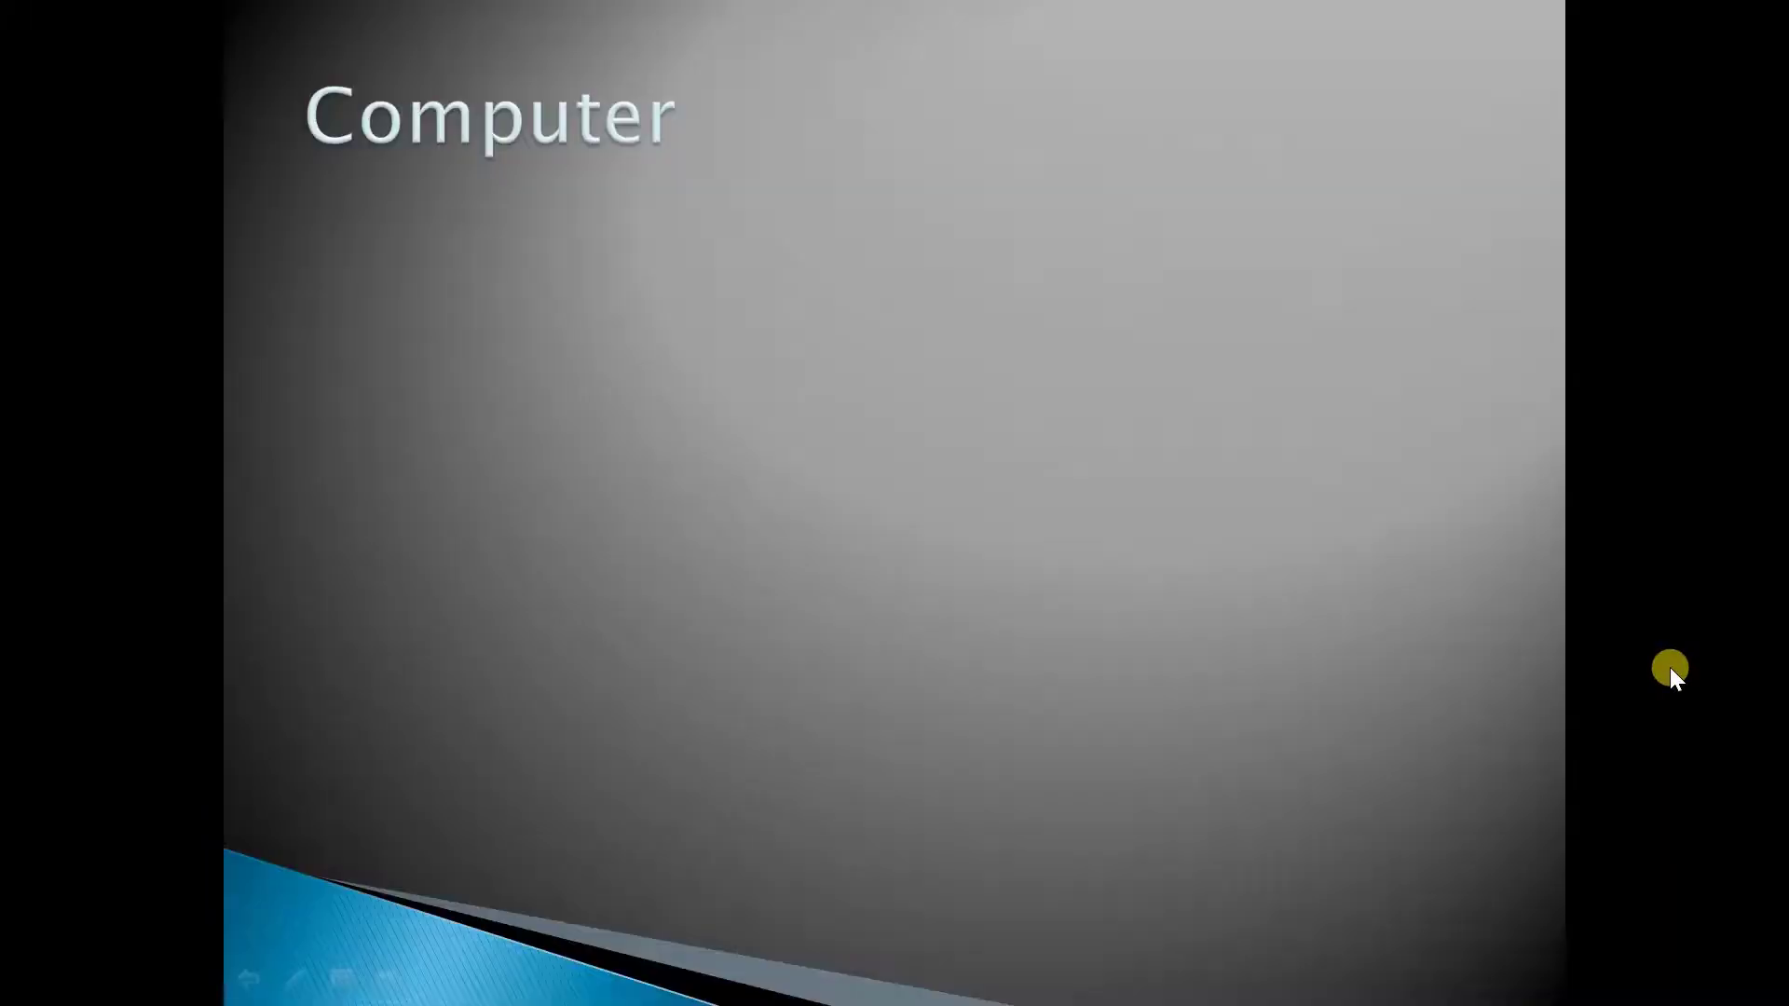
left_click(1670, 667)
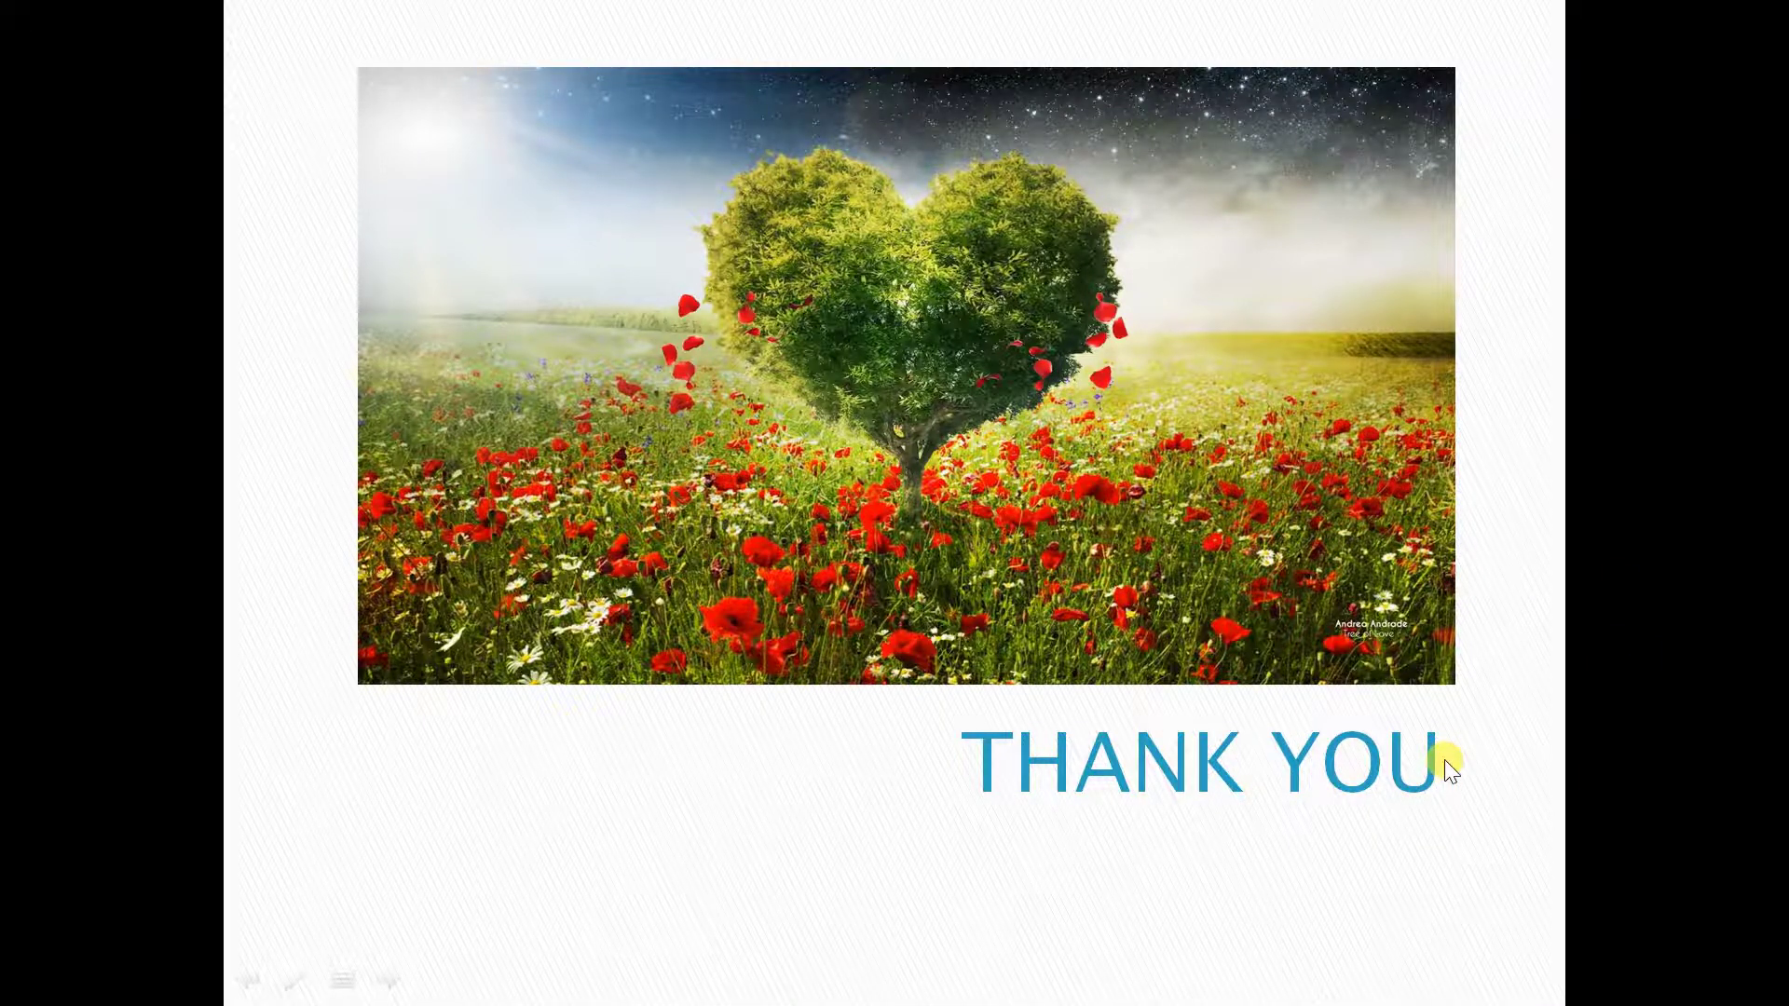
key("Escape")
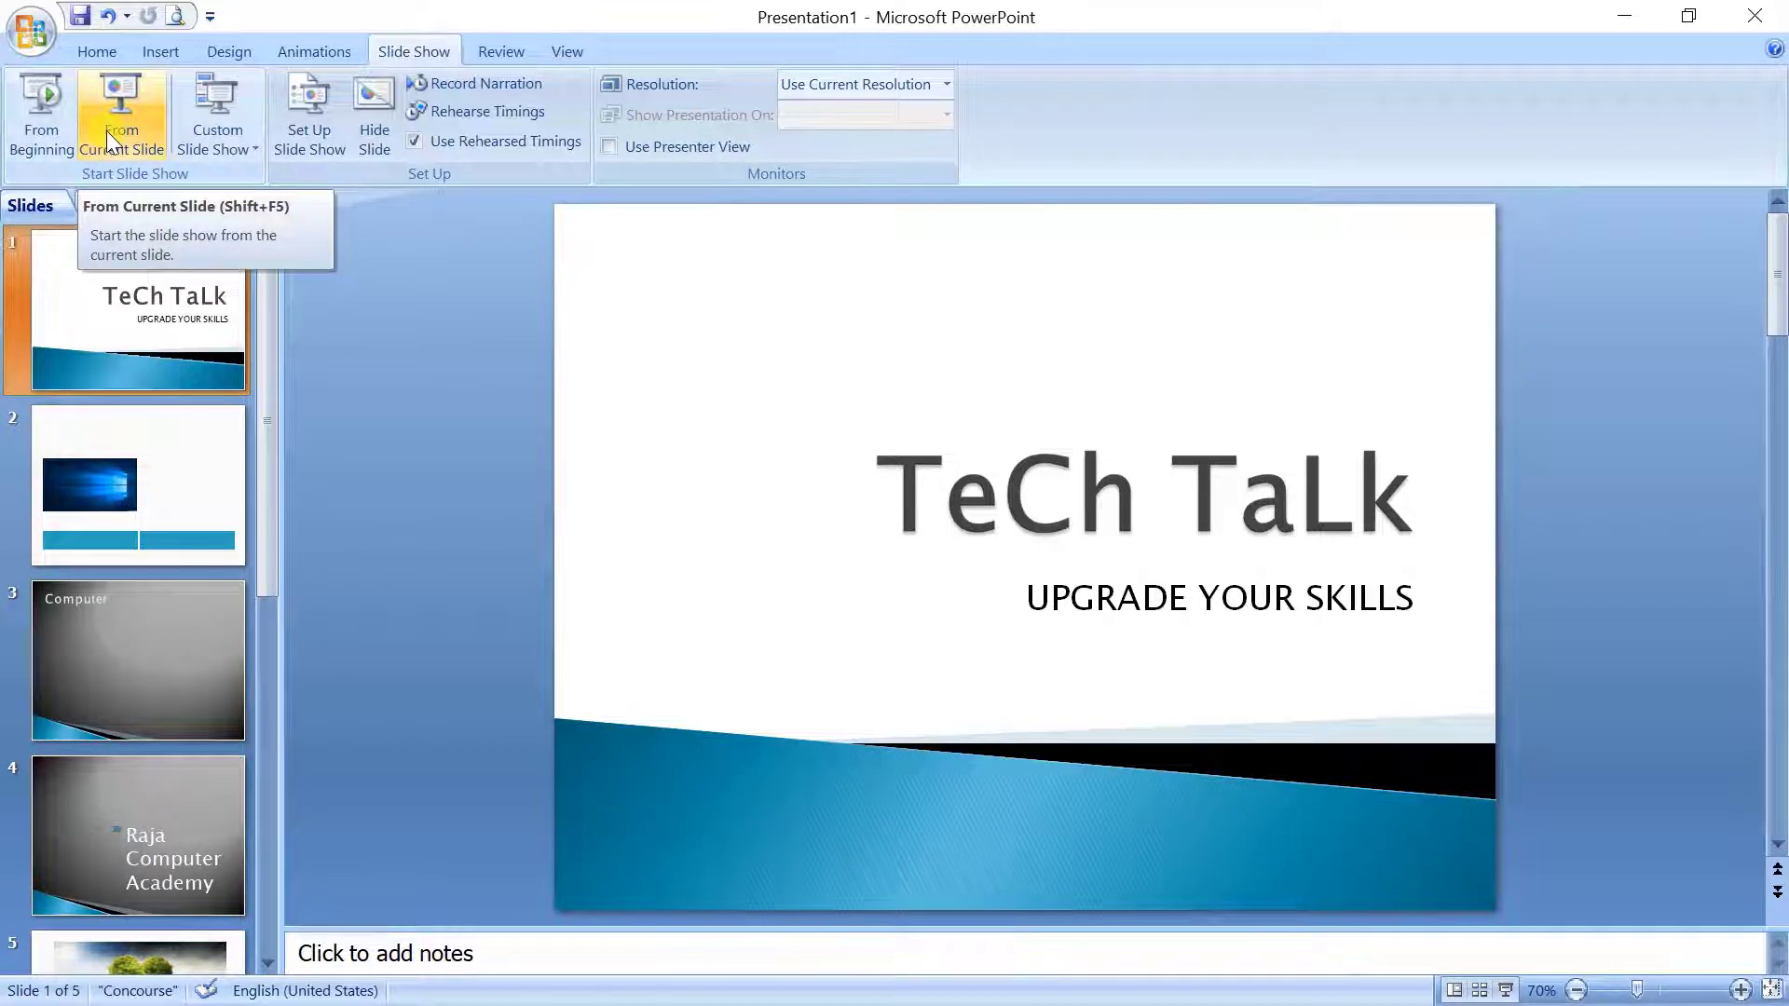
Select the Computer slide (slide 3) and start the slide show from it.
left_click(140, 538)
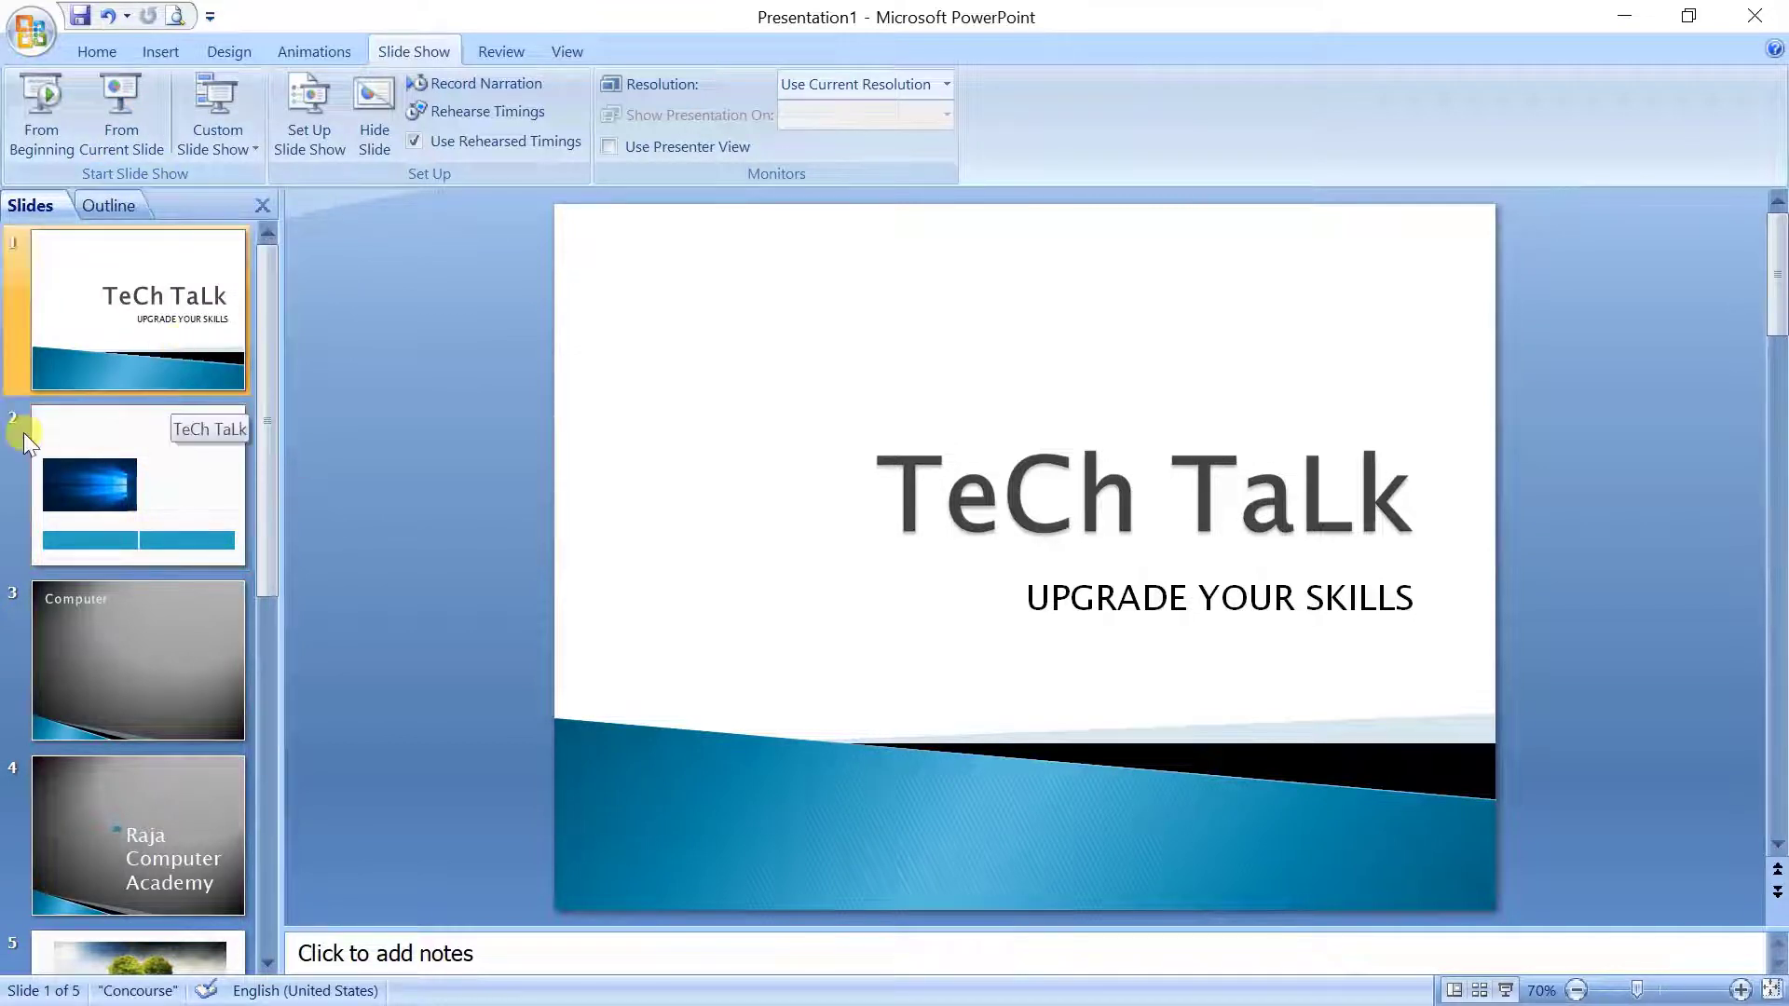
scroll(193, 561, "down", 1)
left_click(169, 497)
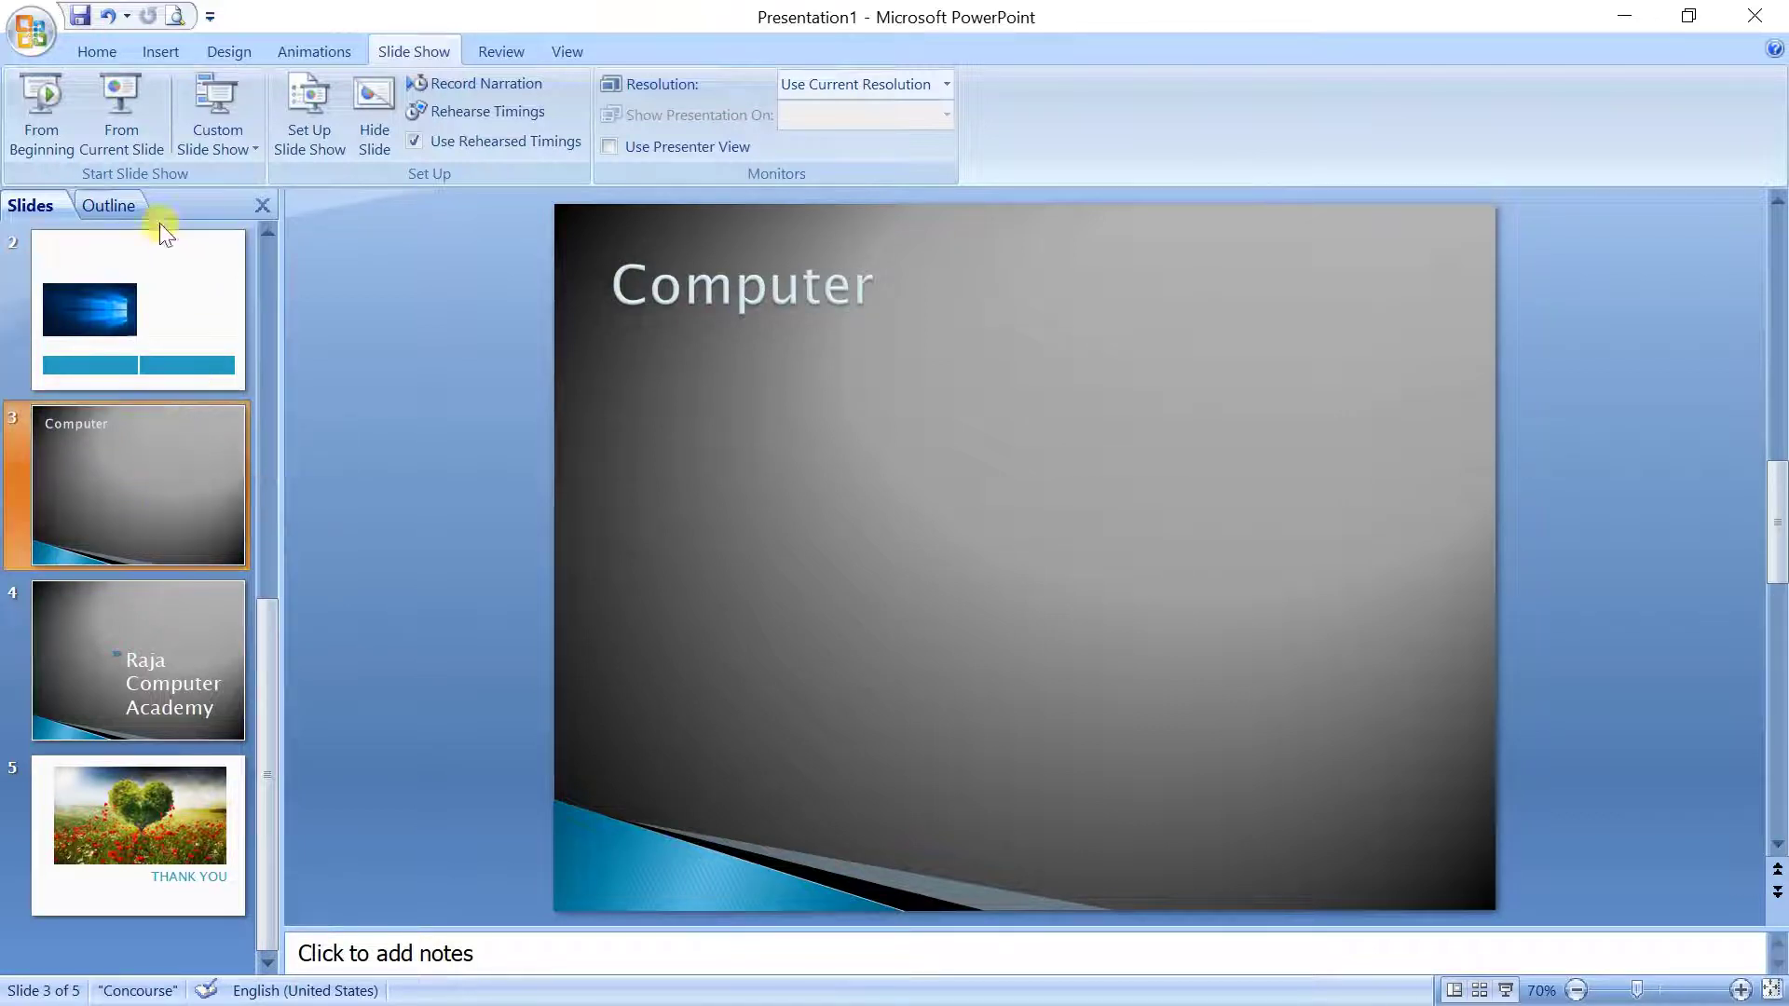
left_click(124, 140)
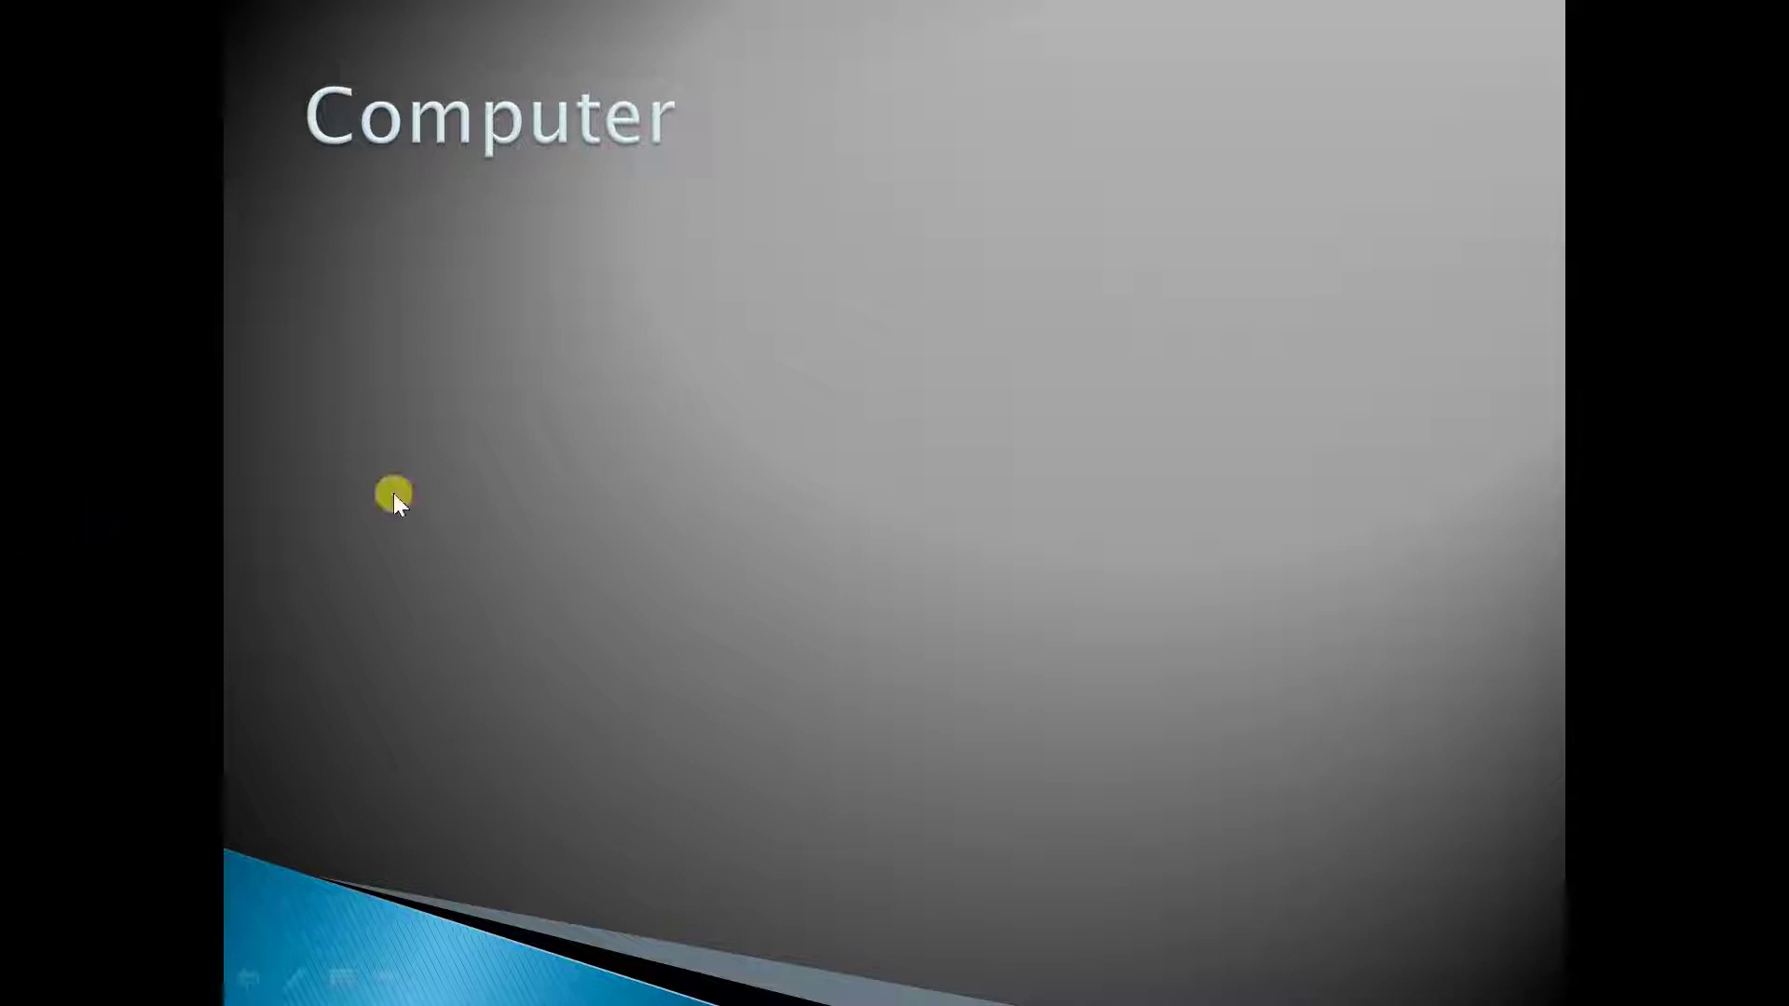
Advance through the Raja Computer Academy and THANK YOU slides, then end the show.
key("Right")
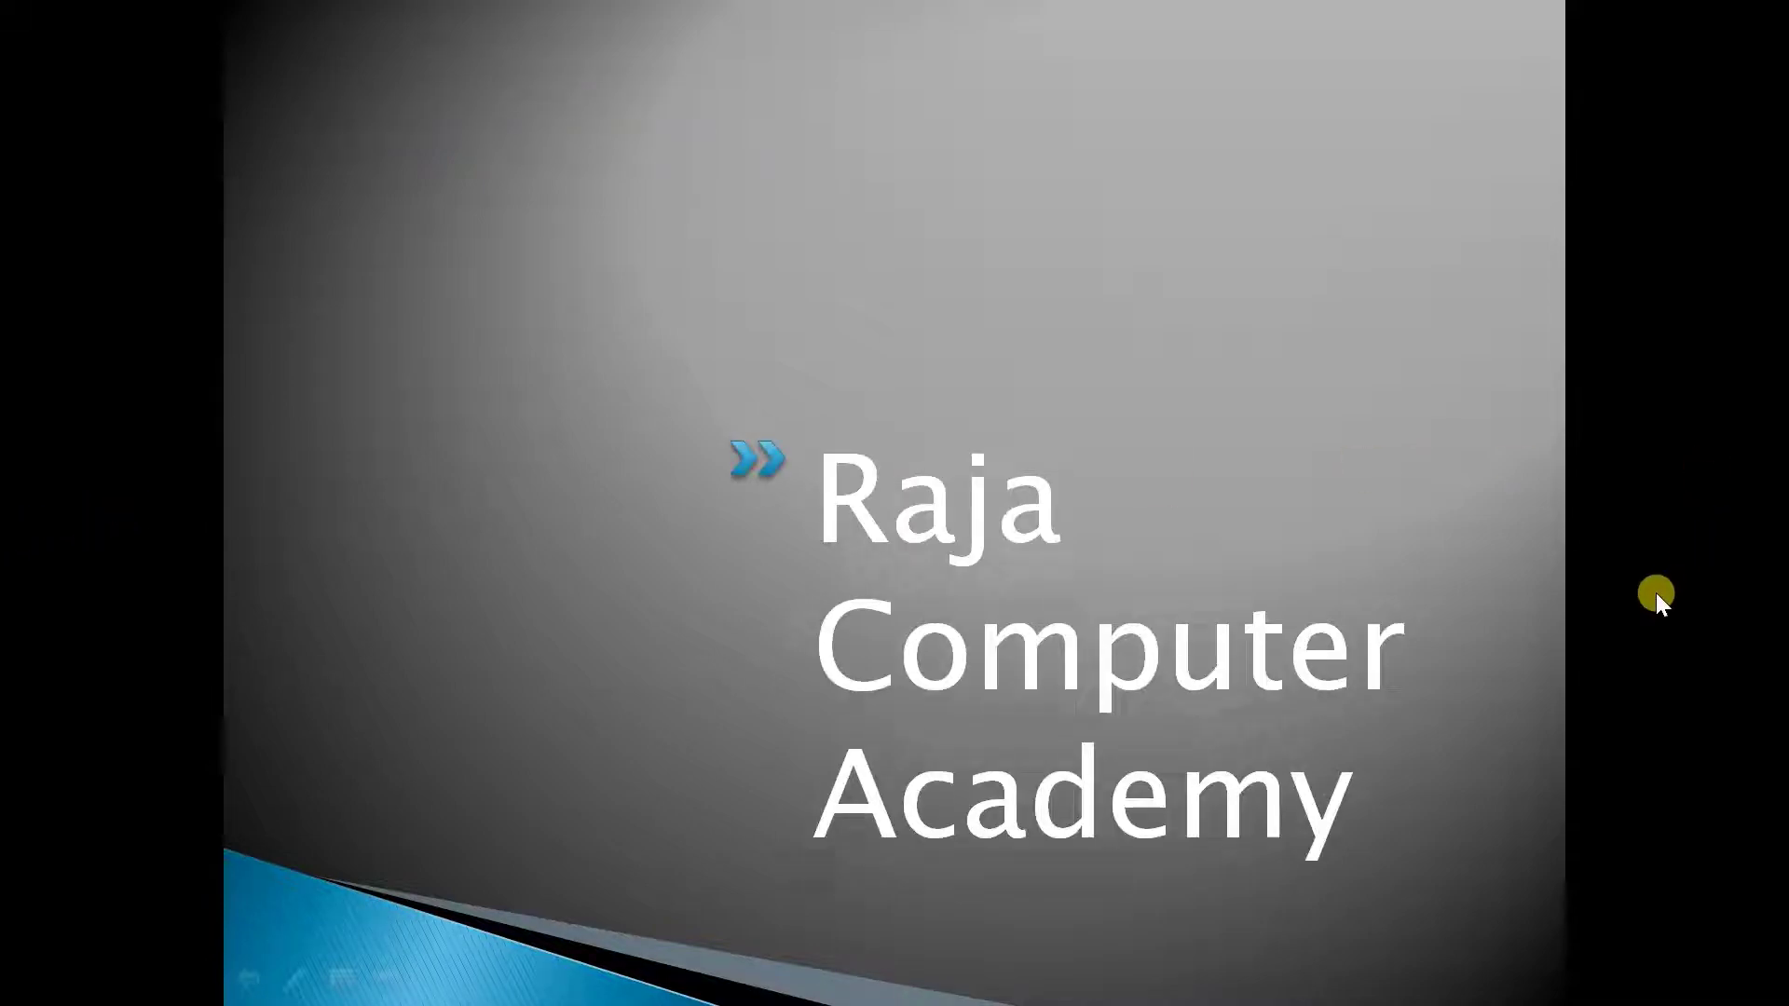
key("Right")
key("Escape")
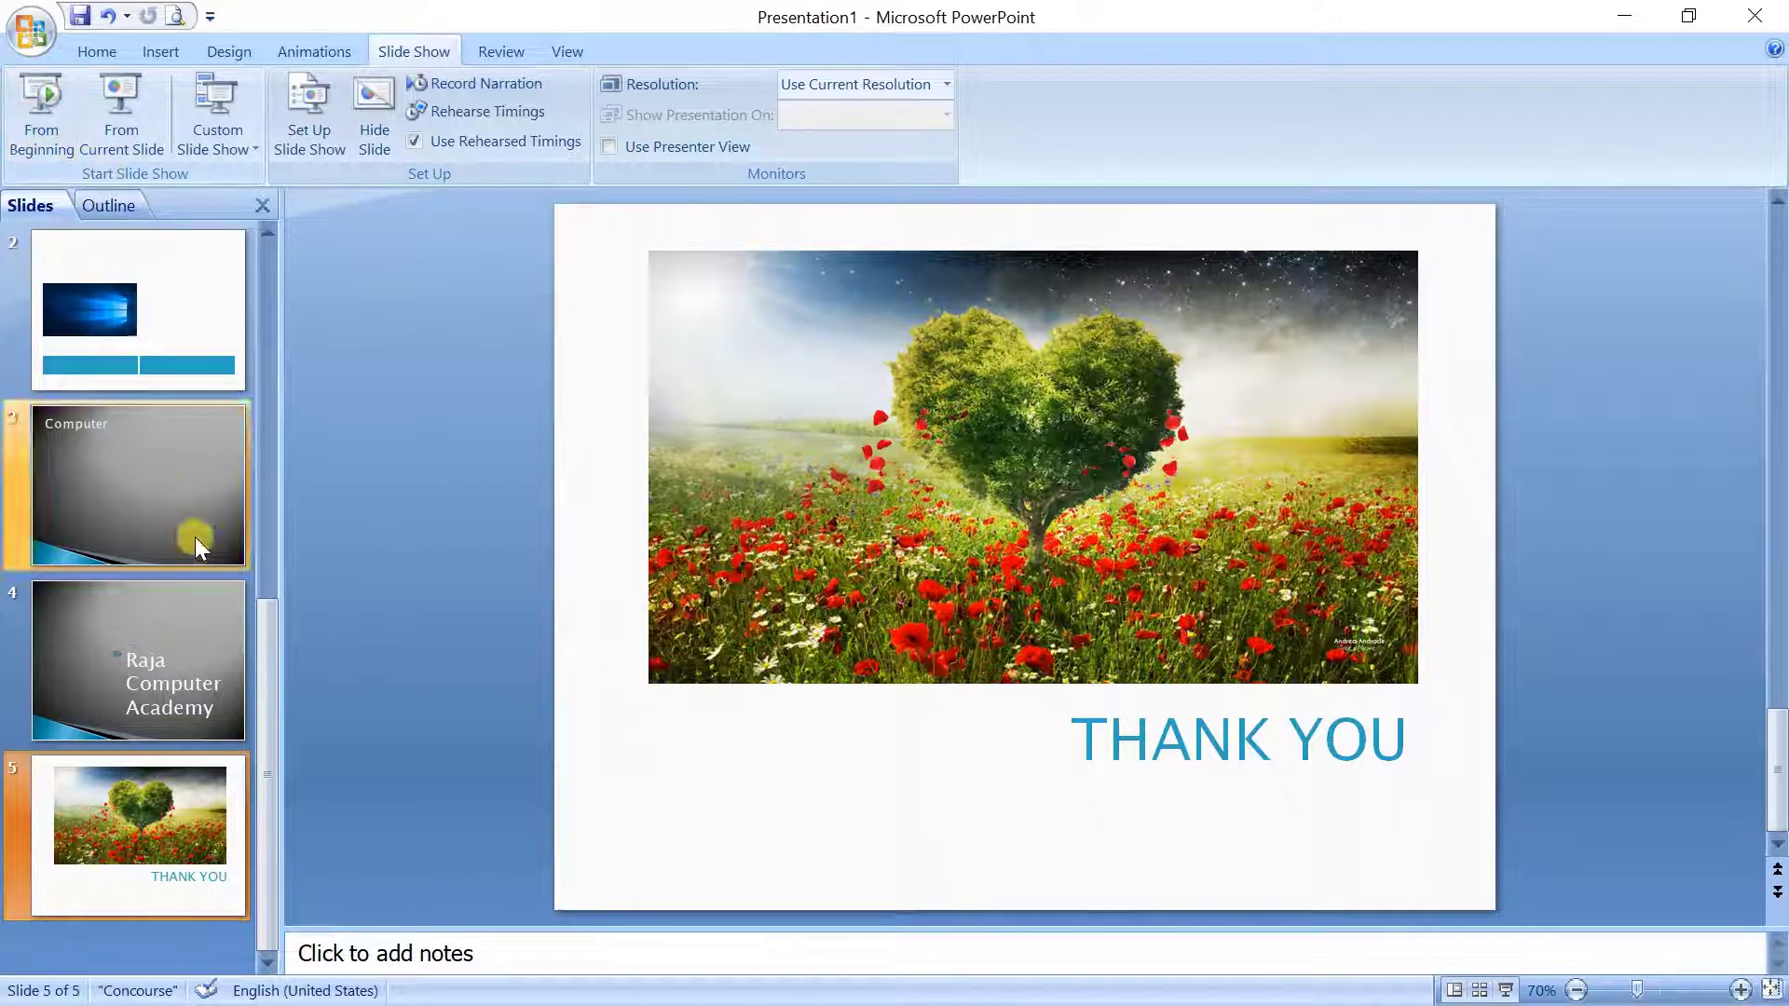
Scroll the slide list back toward the TeCh TaLk title slide and bring up the custom slide show choices.
scroll(186, 494, "up", 2)
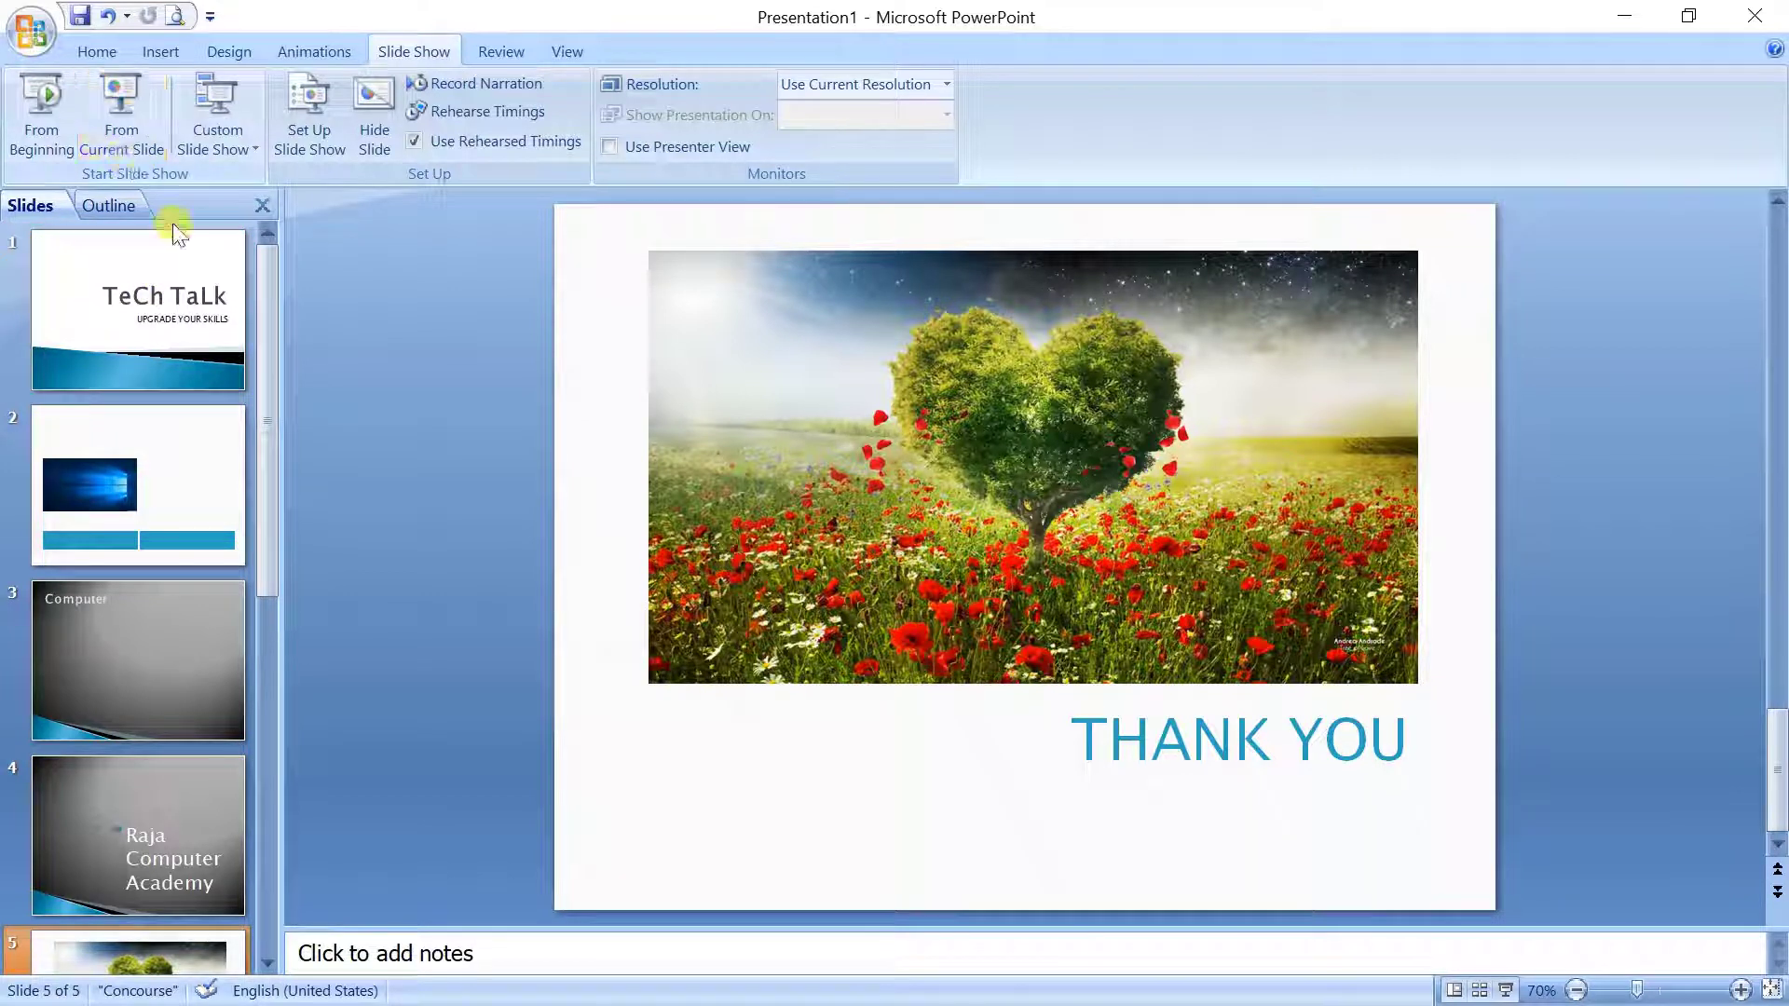
scroll(173, 628, "down", 1)
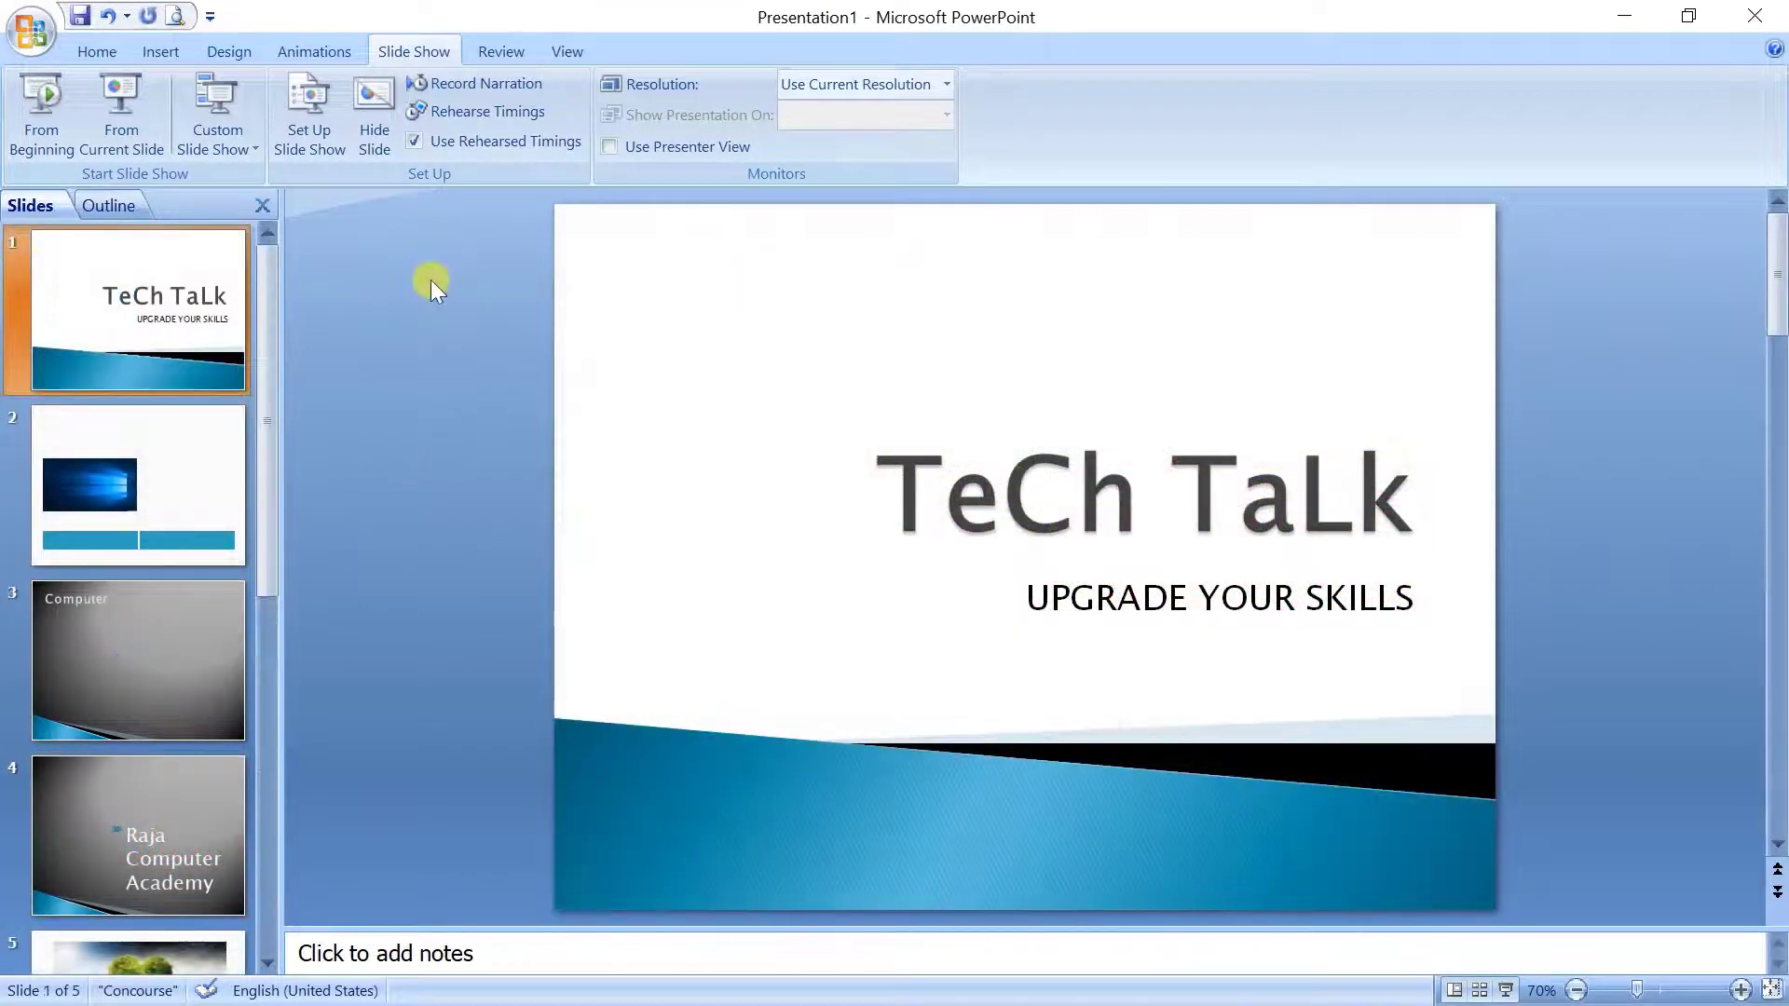
left_click(224, 107)
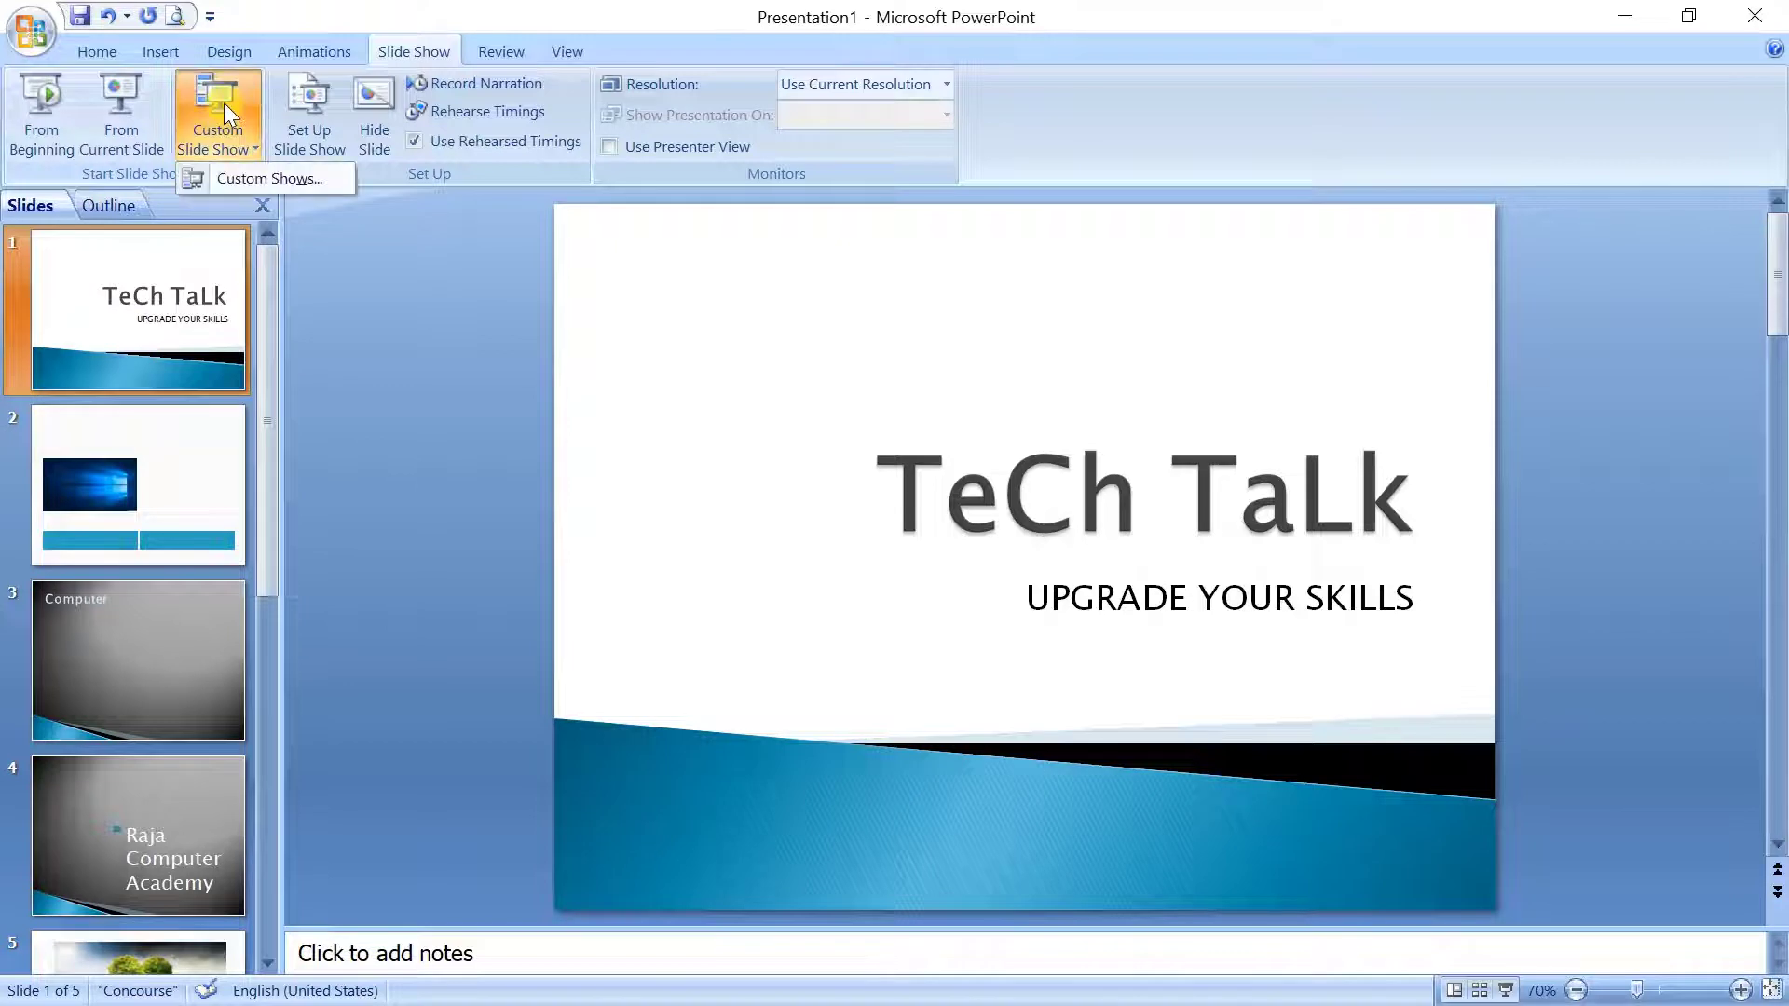
Open the Custom Shows list and start a new show, Custom Show 1.
left_click(262, 185)
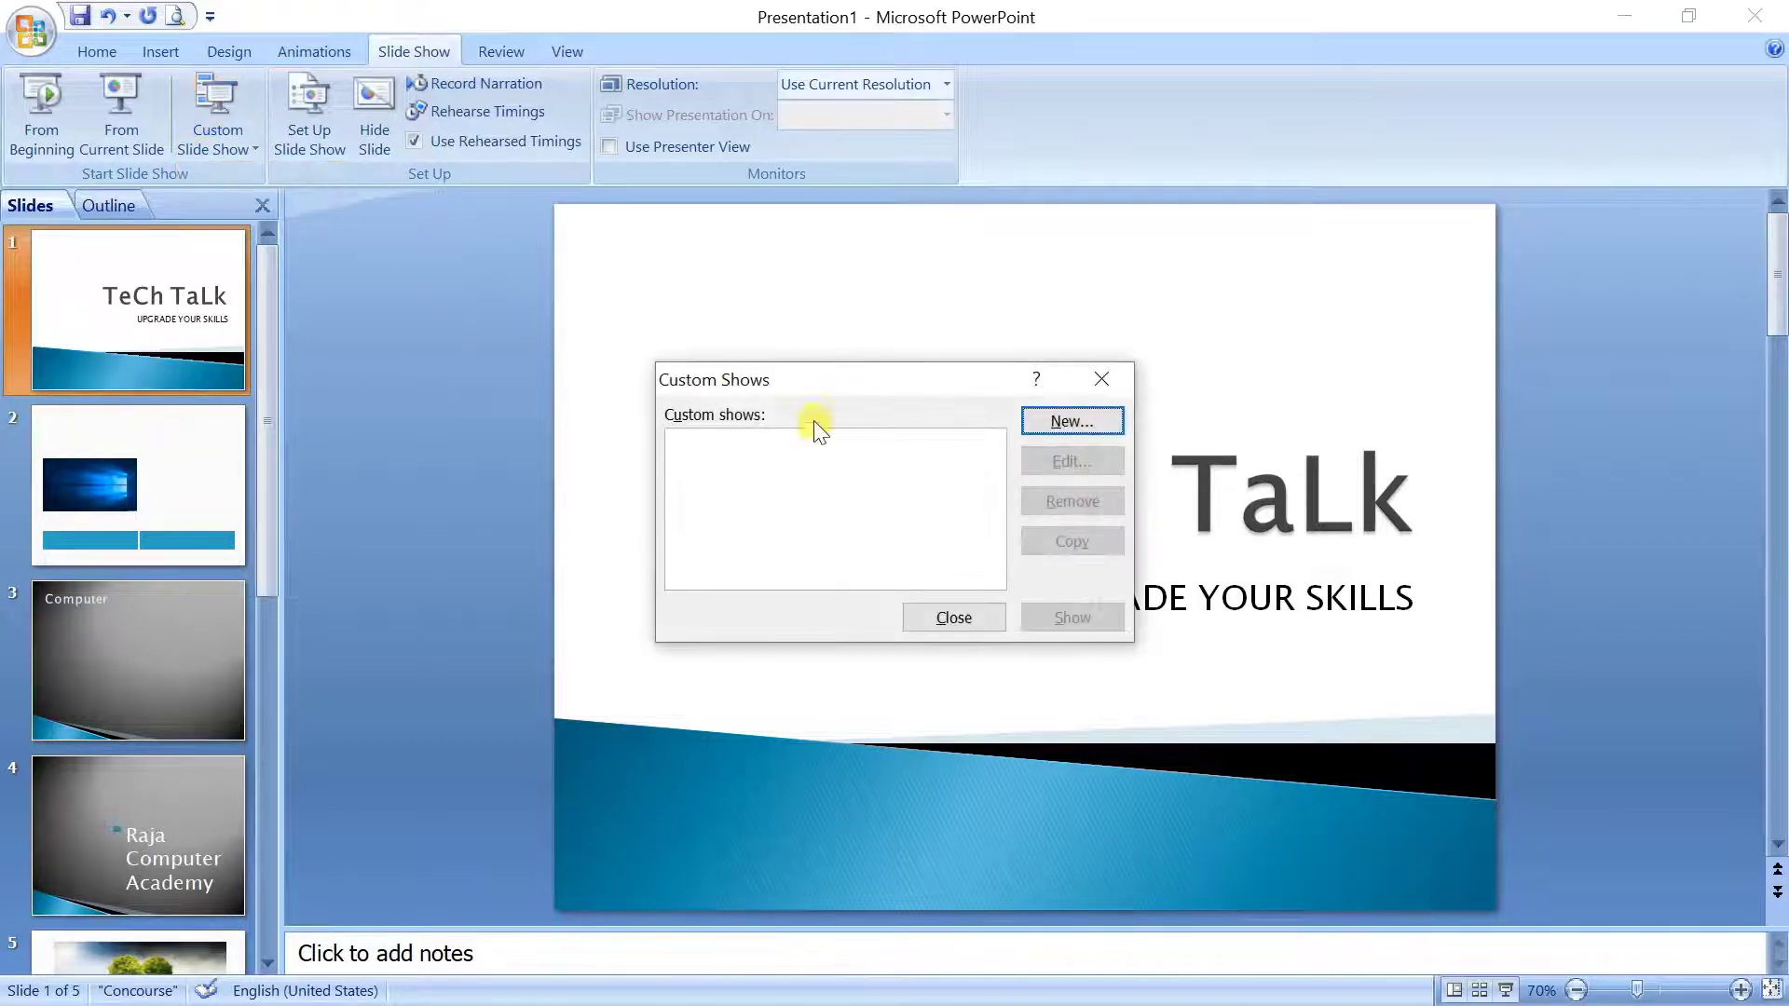
left_click(1071, 419)
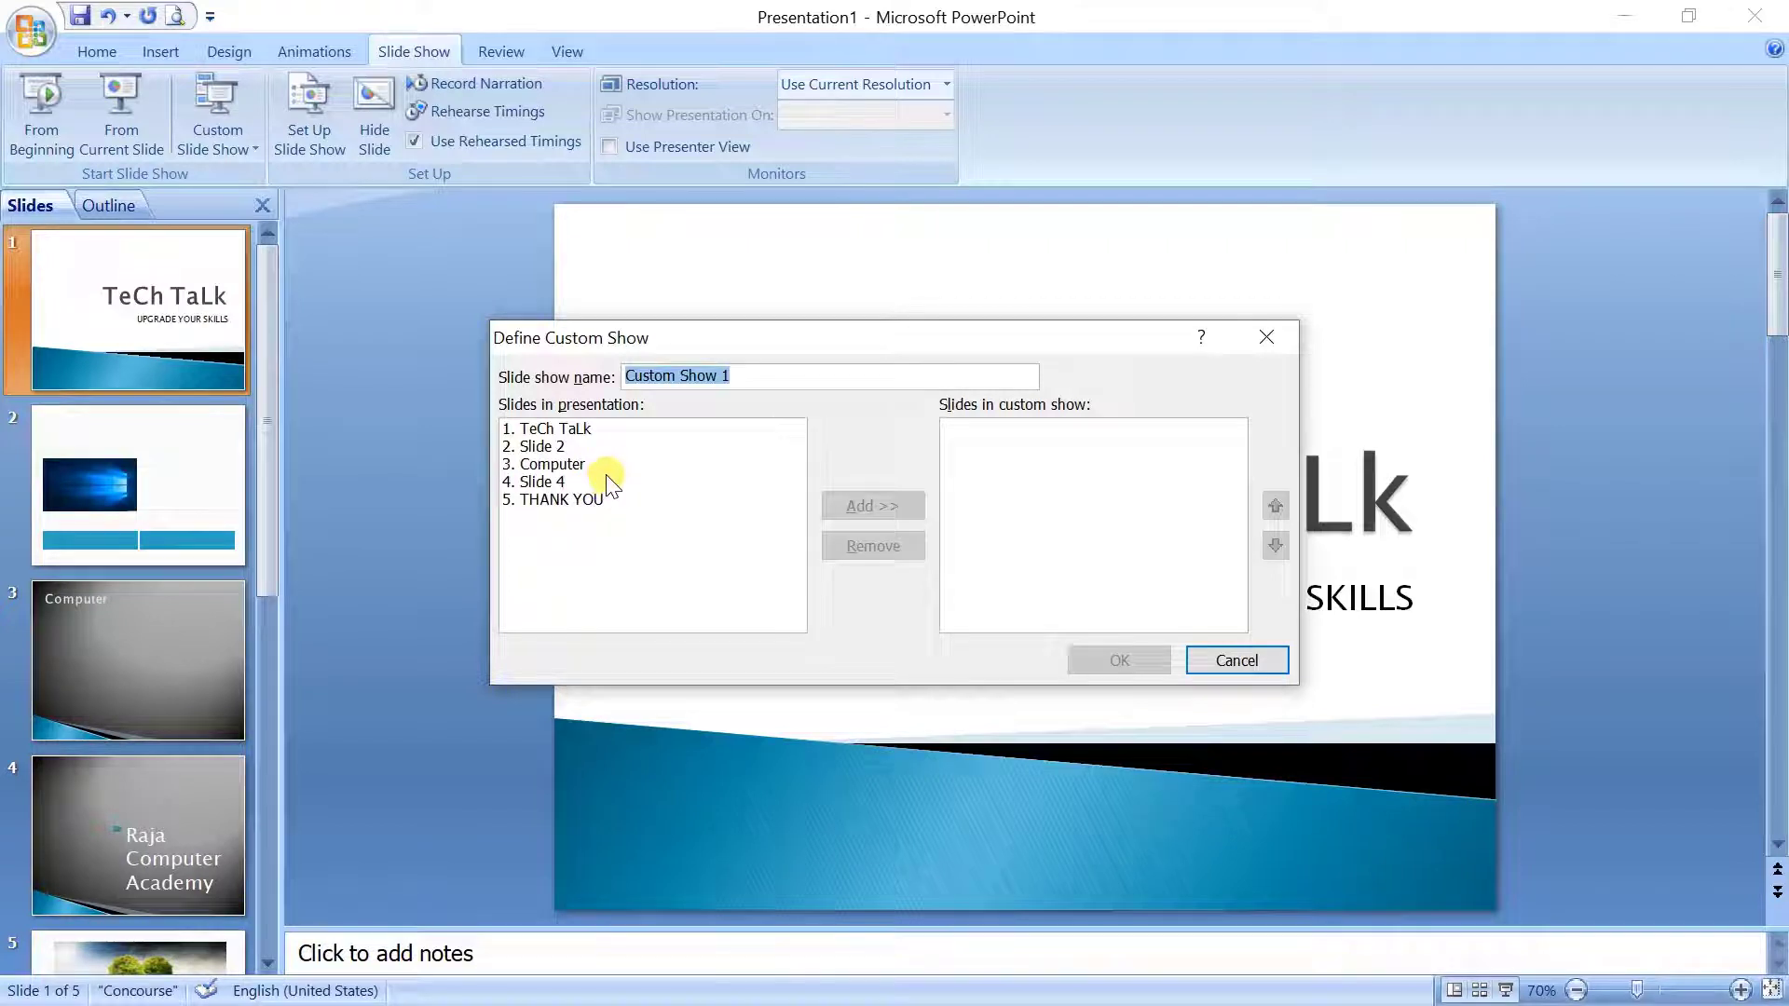
Add Slide 4, TeCh TaLk and THANK YOU to Custom Show 1, then save it.
left_click(544, 482)
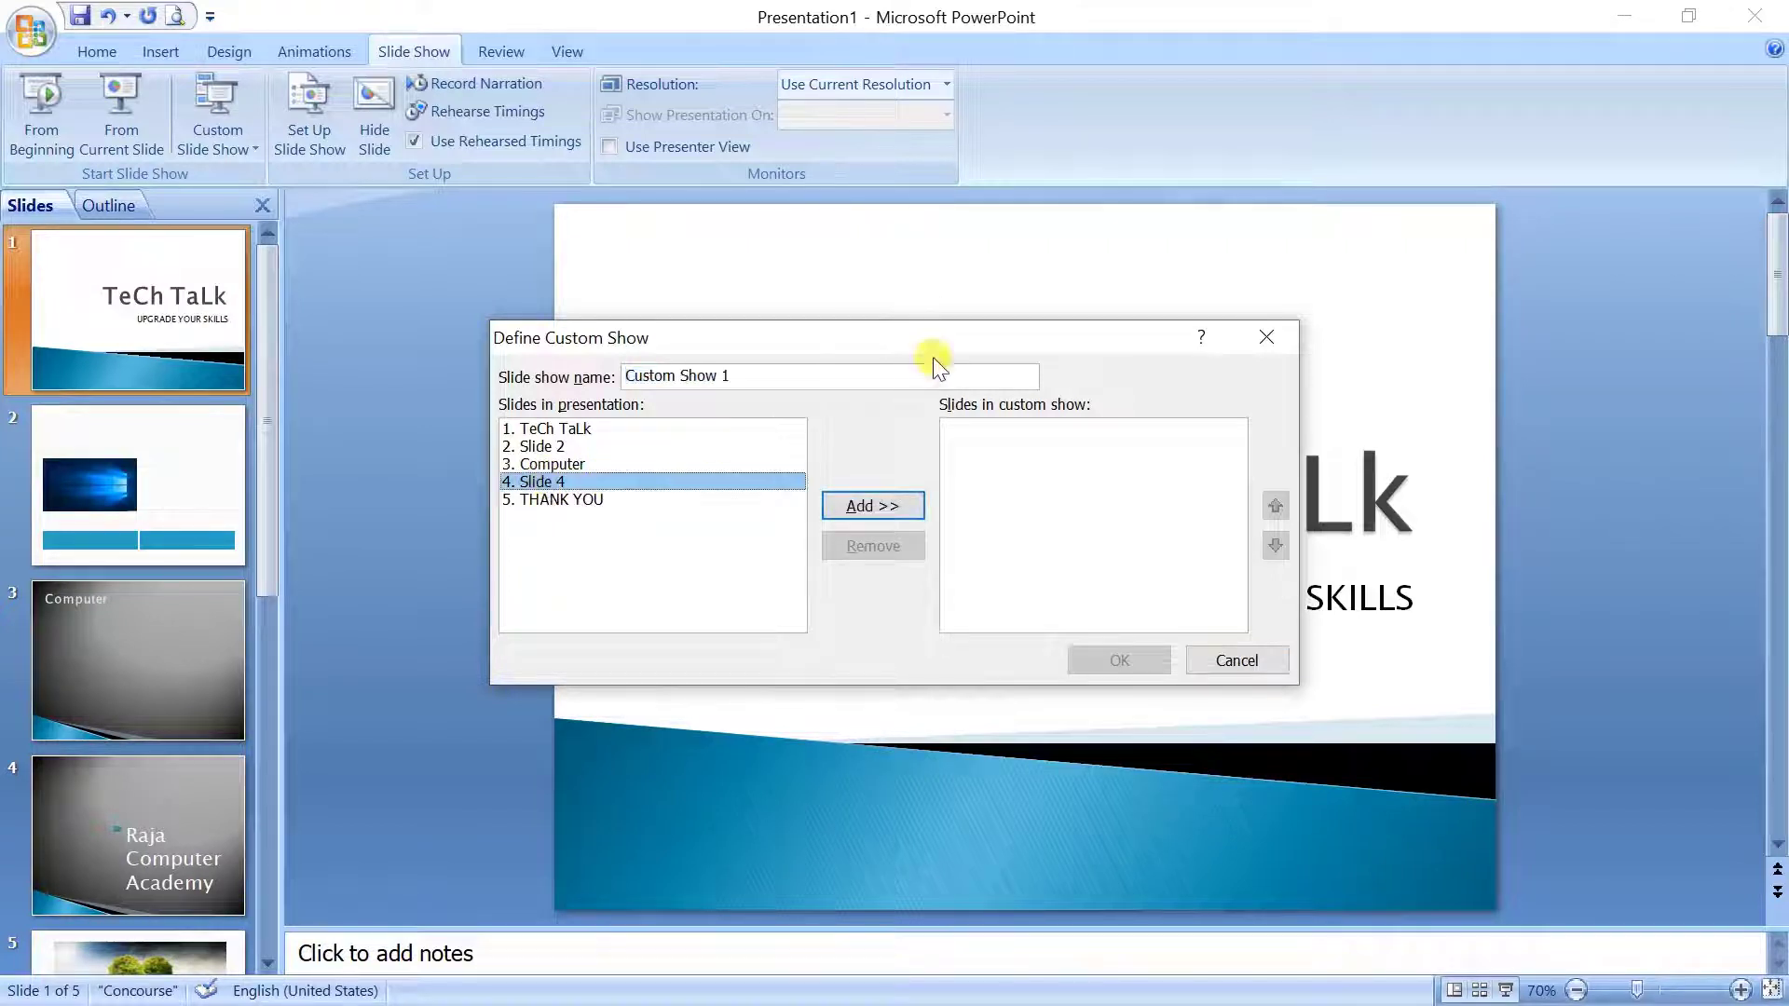
left_click(872, 505)
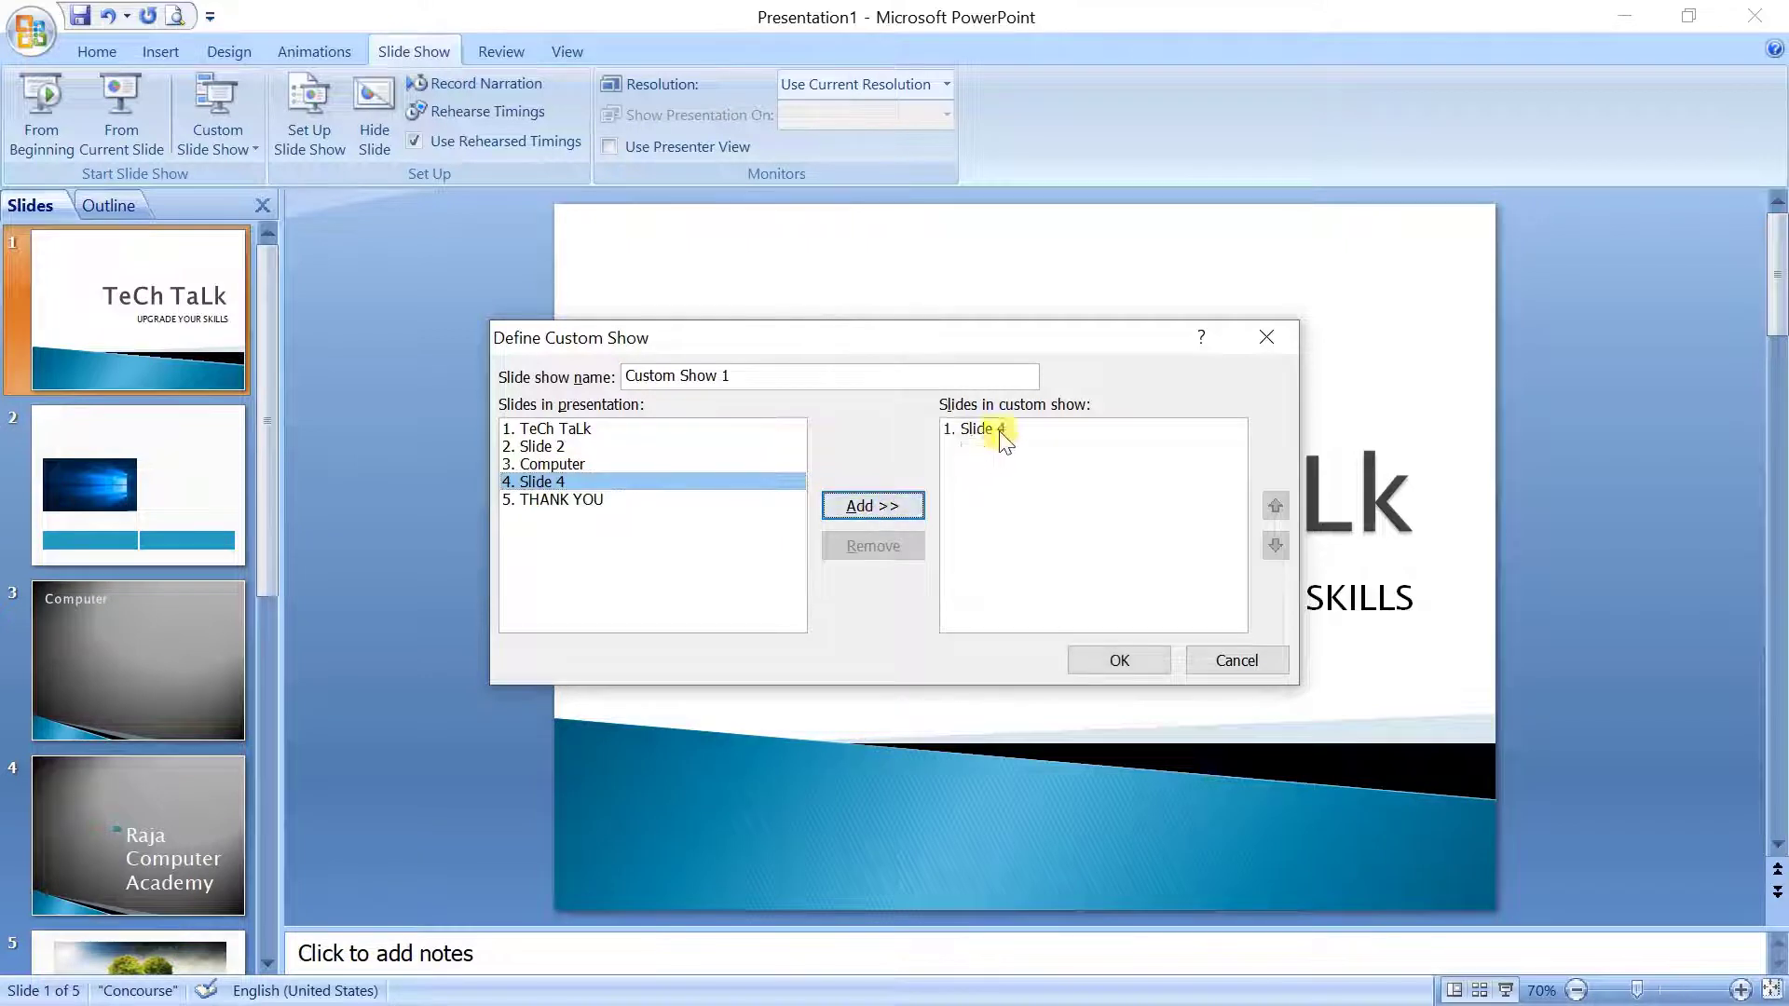
left_click(559, 430)
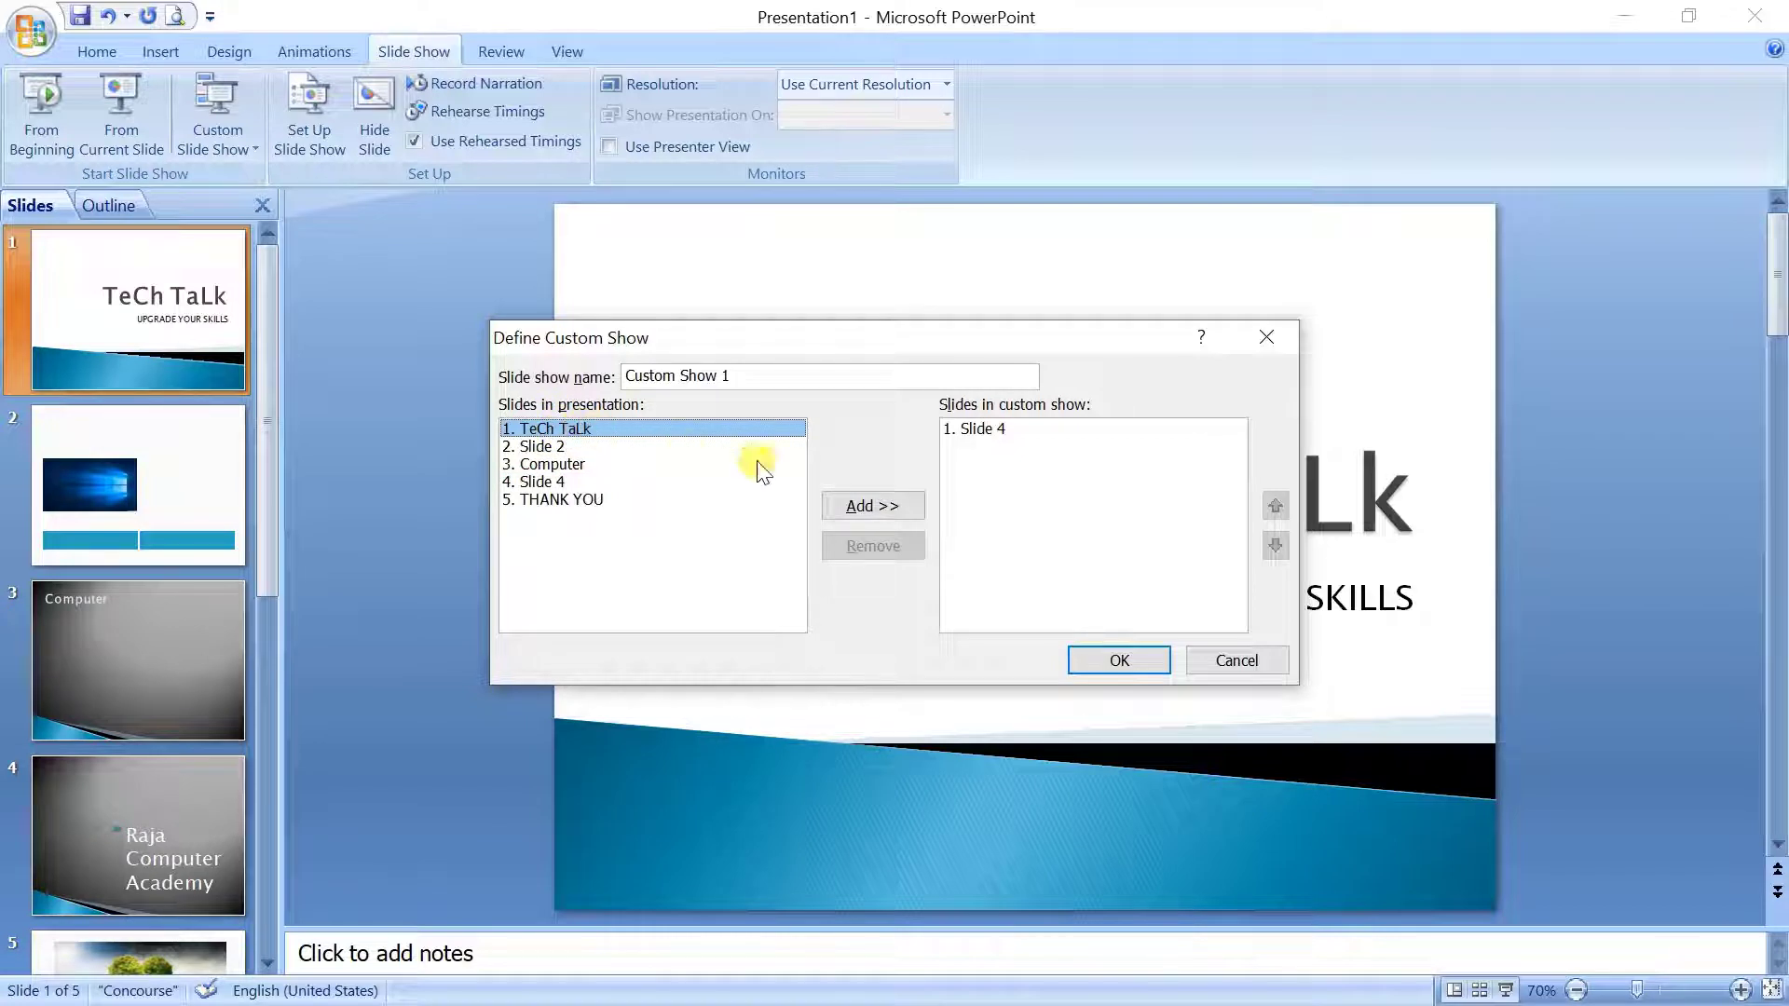
left_click(863, 504)
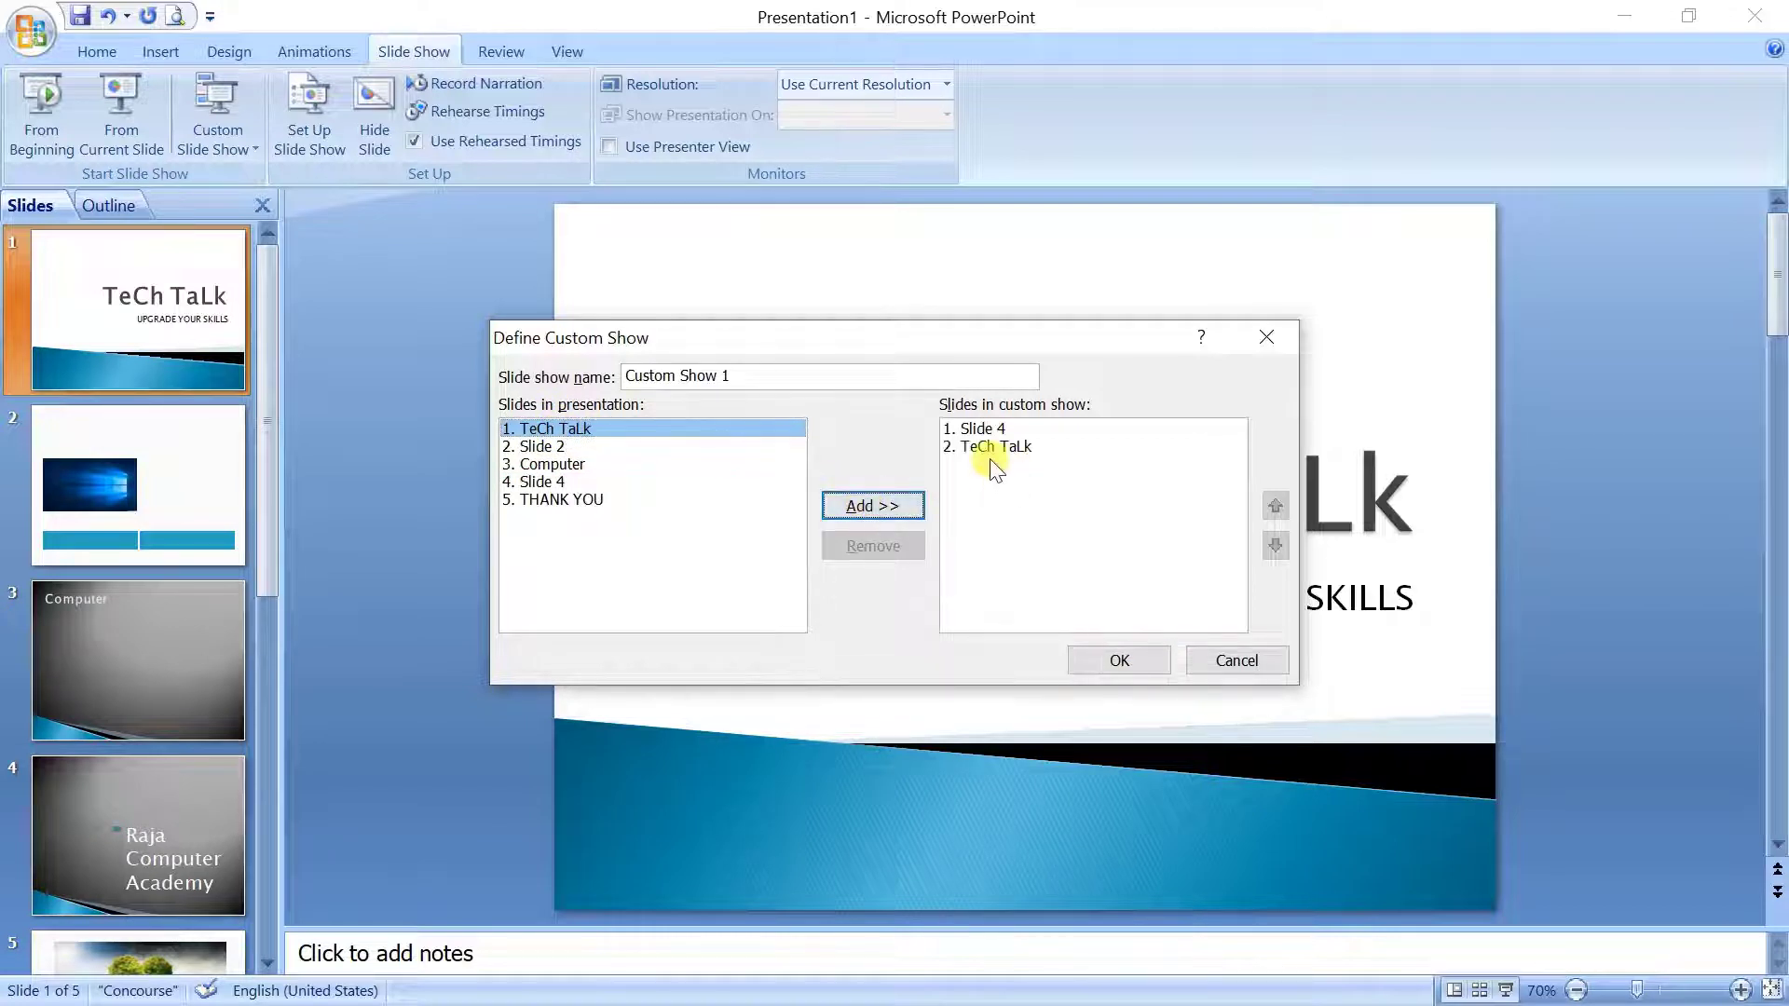
left_click(562, 501)
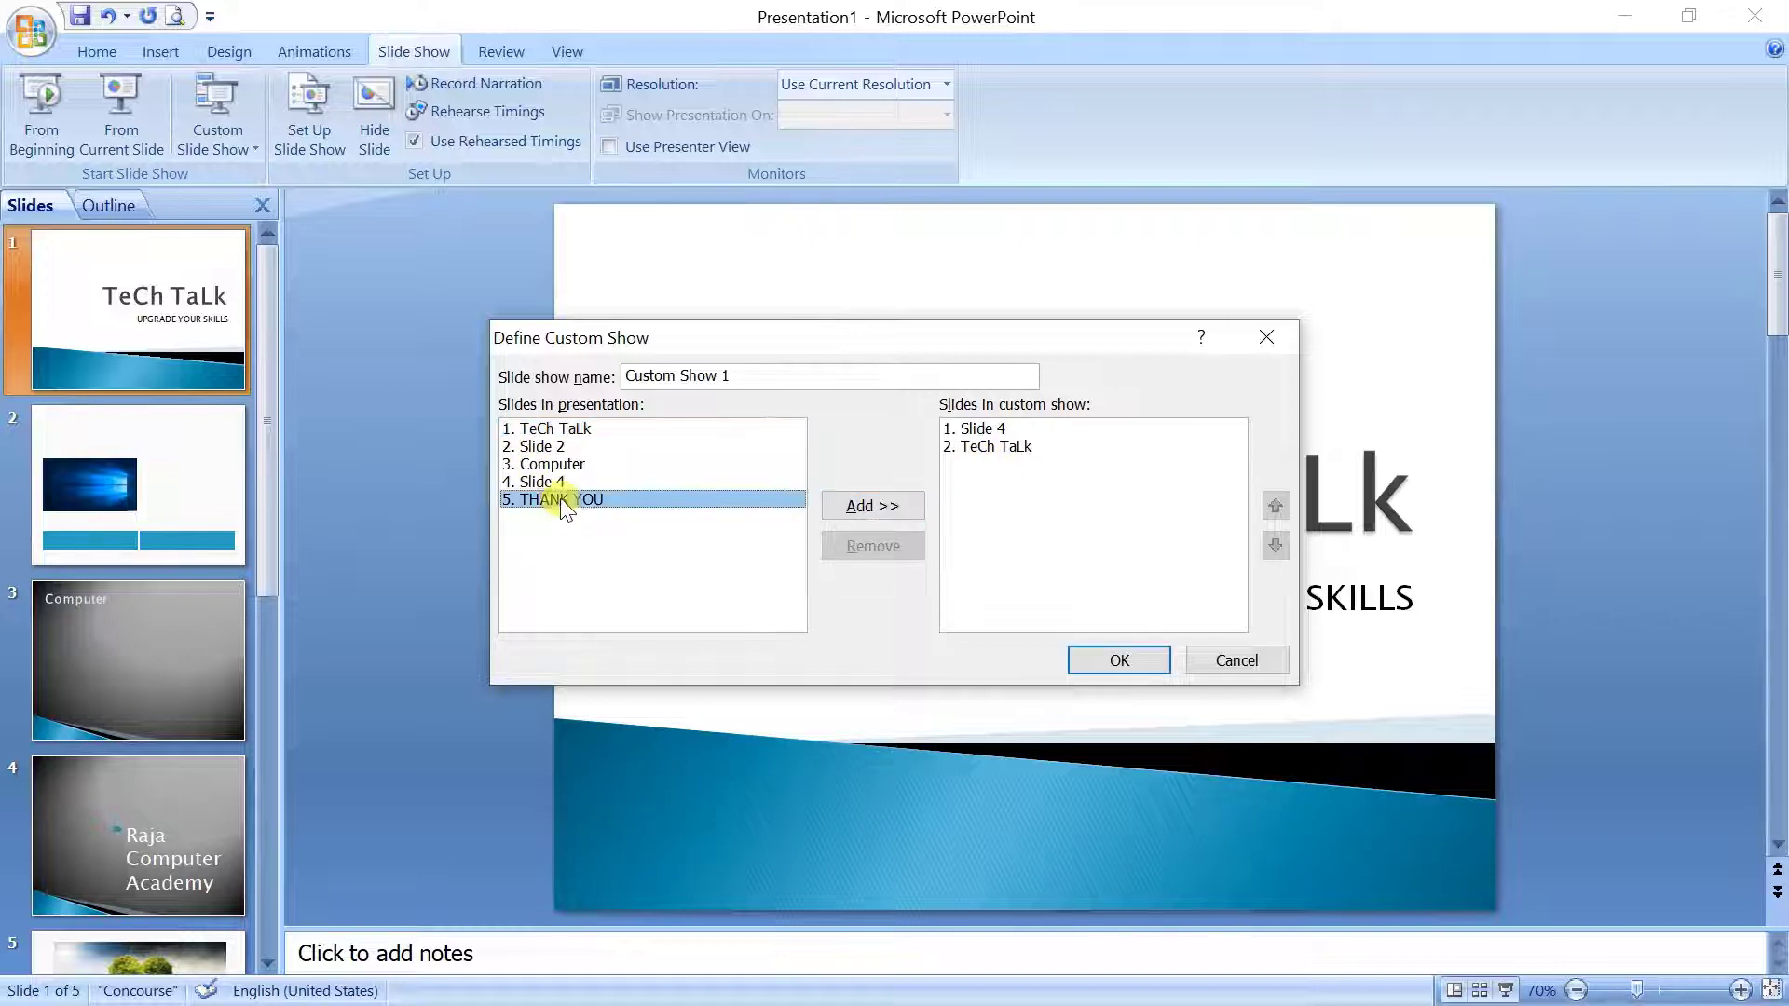
left_click(881, 508)
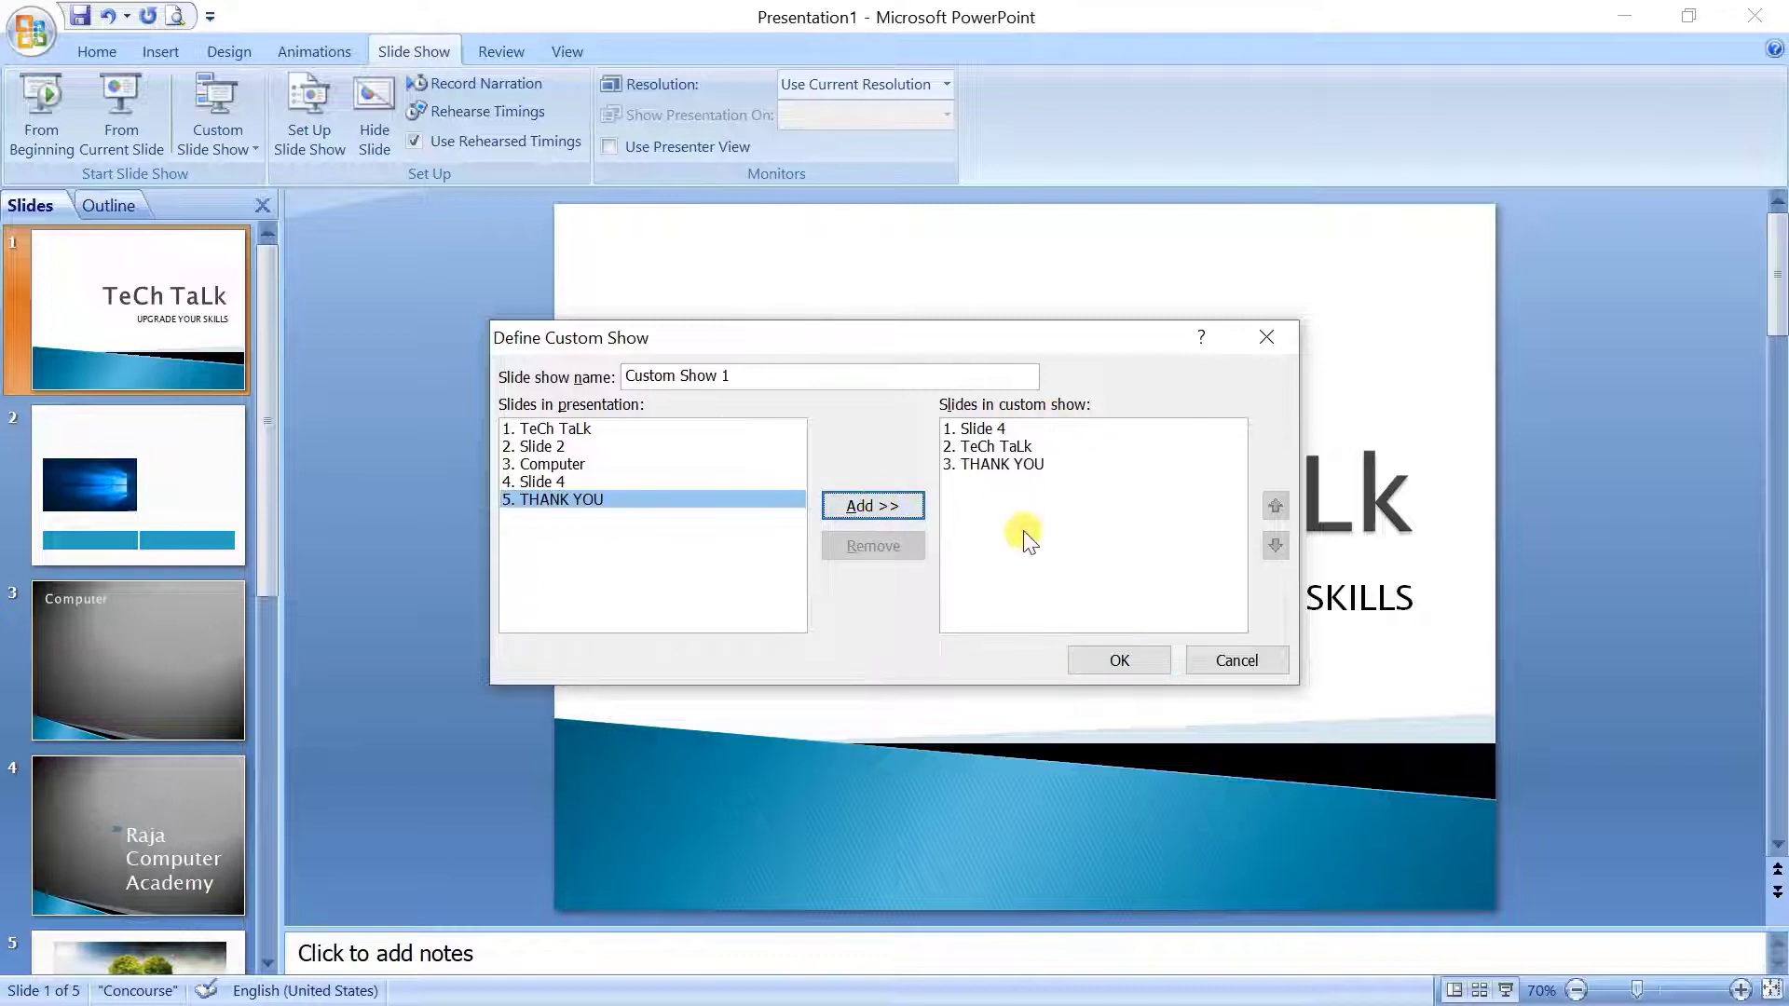
left_click(1121, 661)
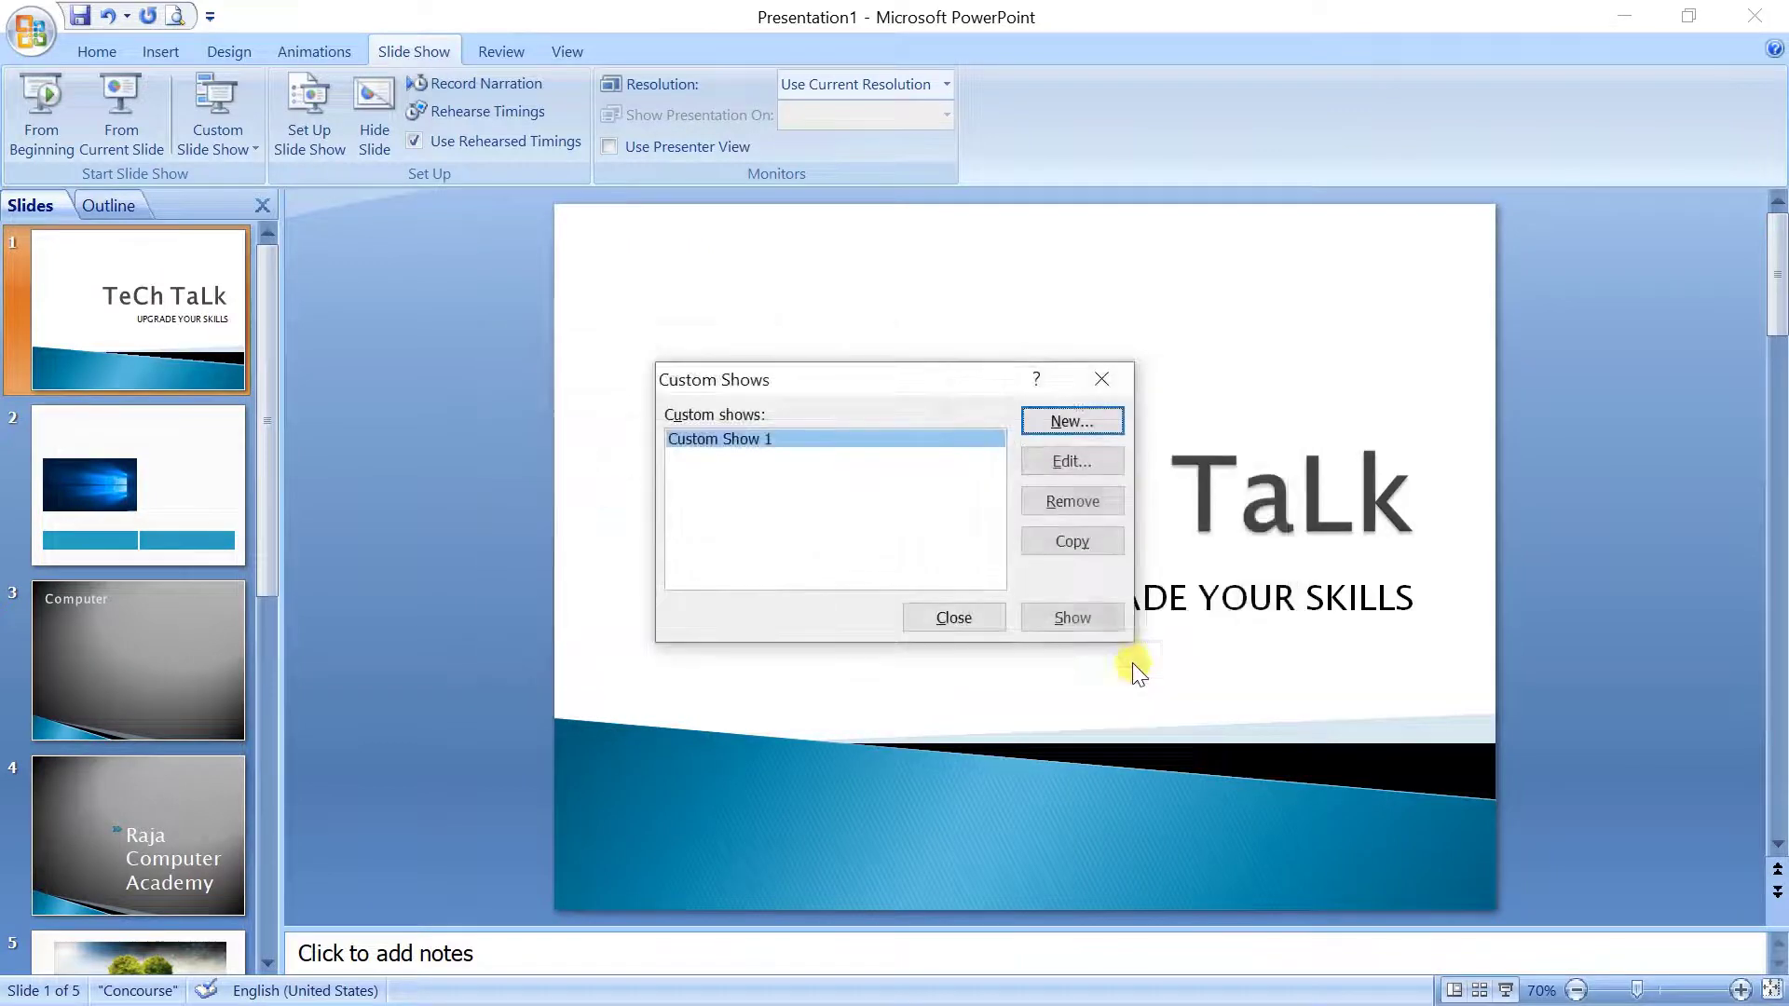
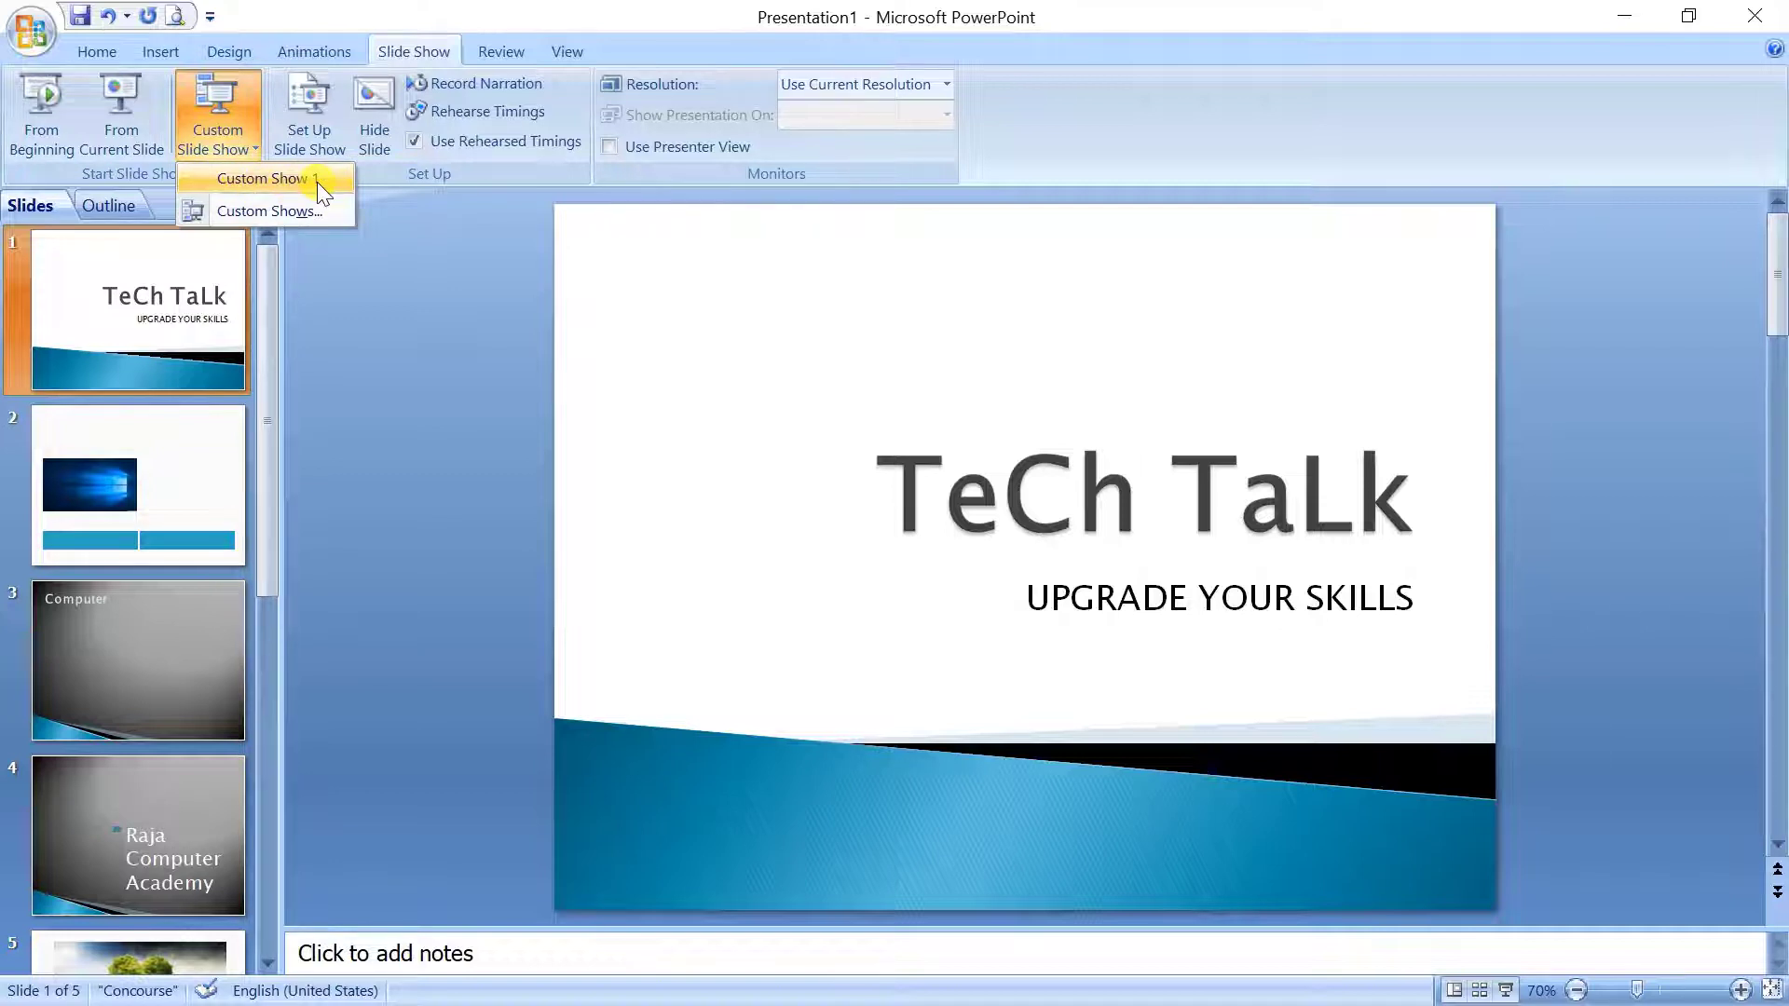
Play Custom Show 1 through to the THANK YOU slide, end it, and reopen the custom shows list.
left_click(285, 185)
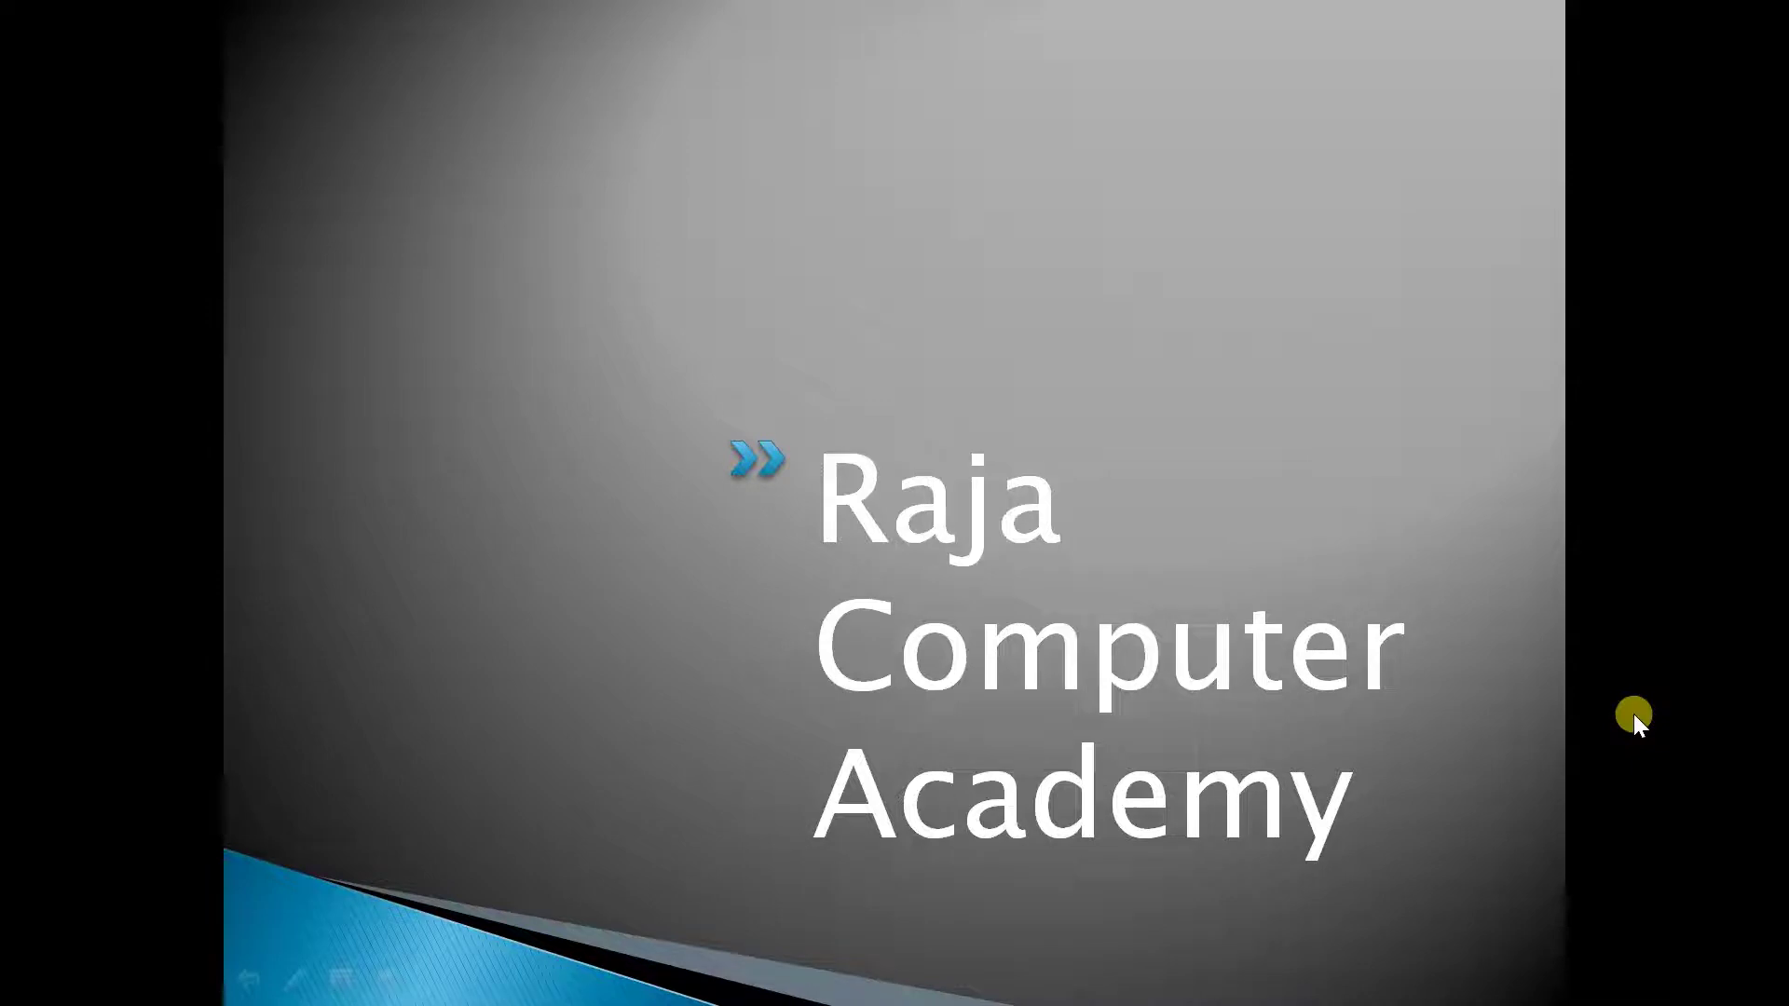
left_click(1635, 714)
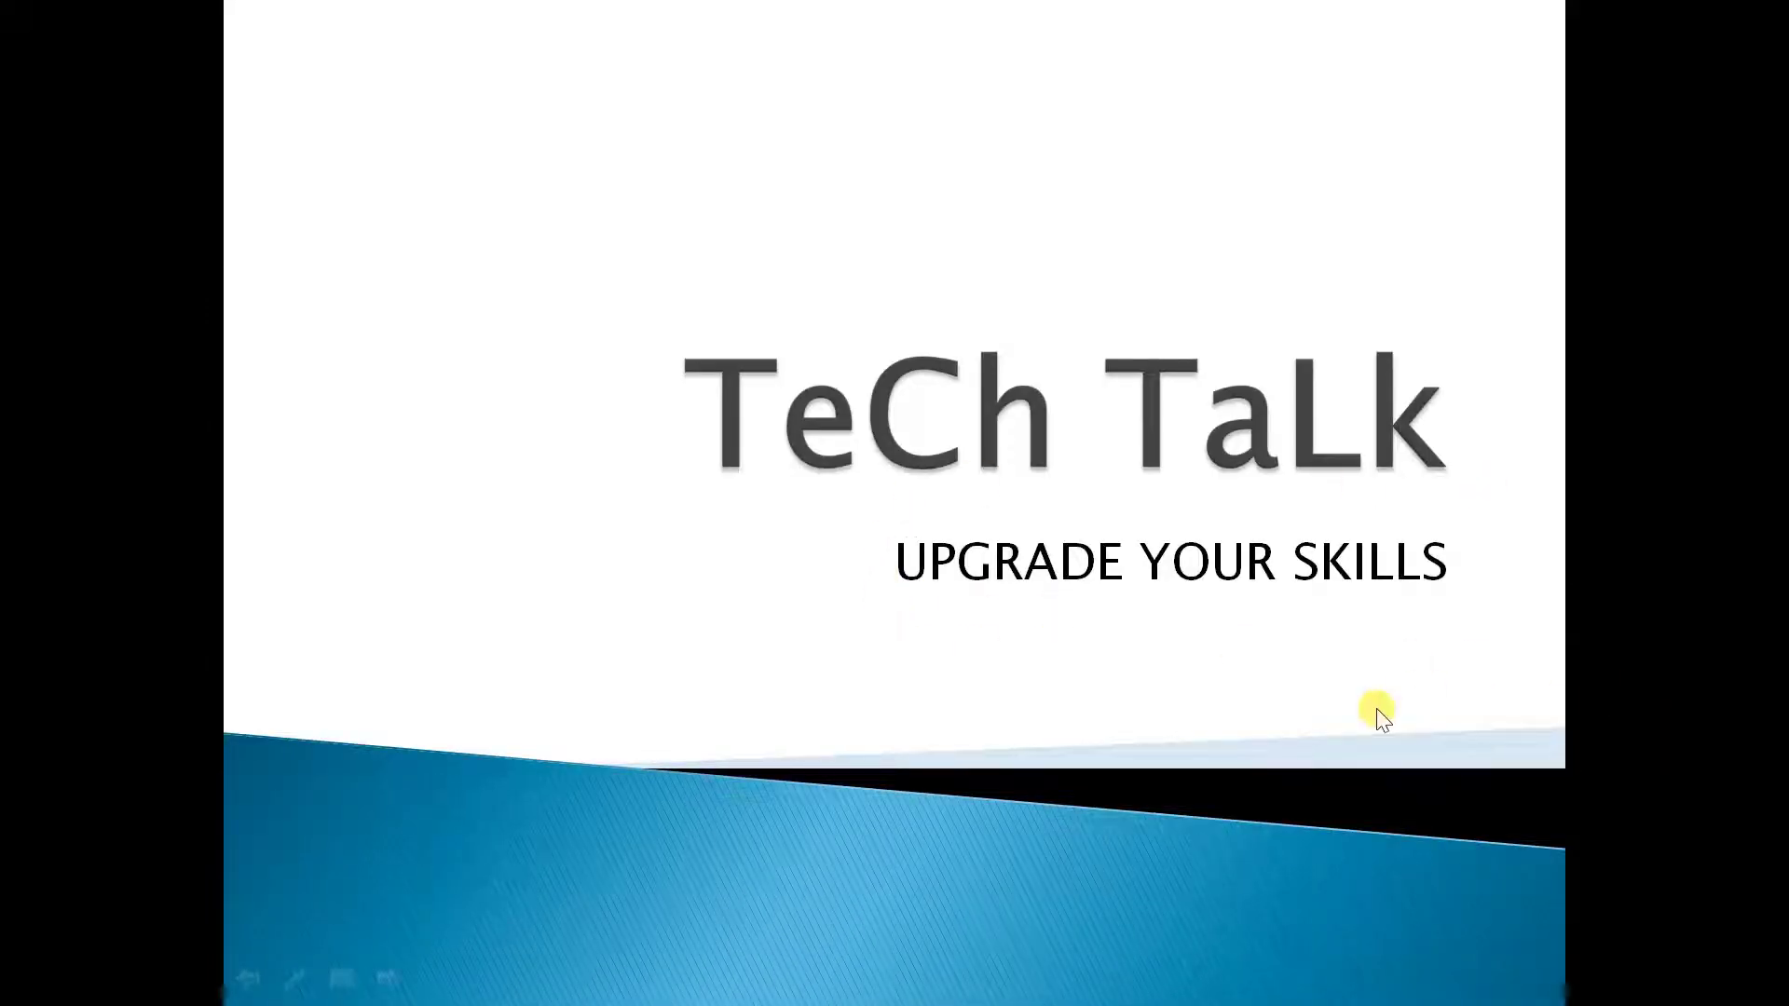
left_click(1591, 656)
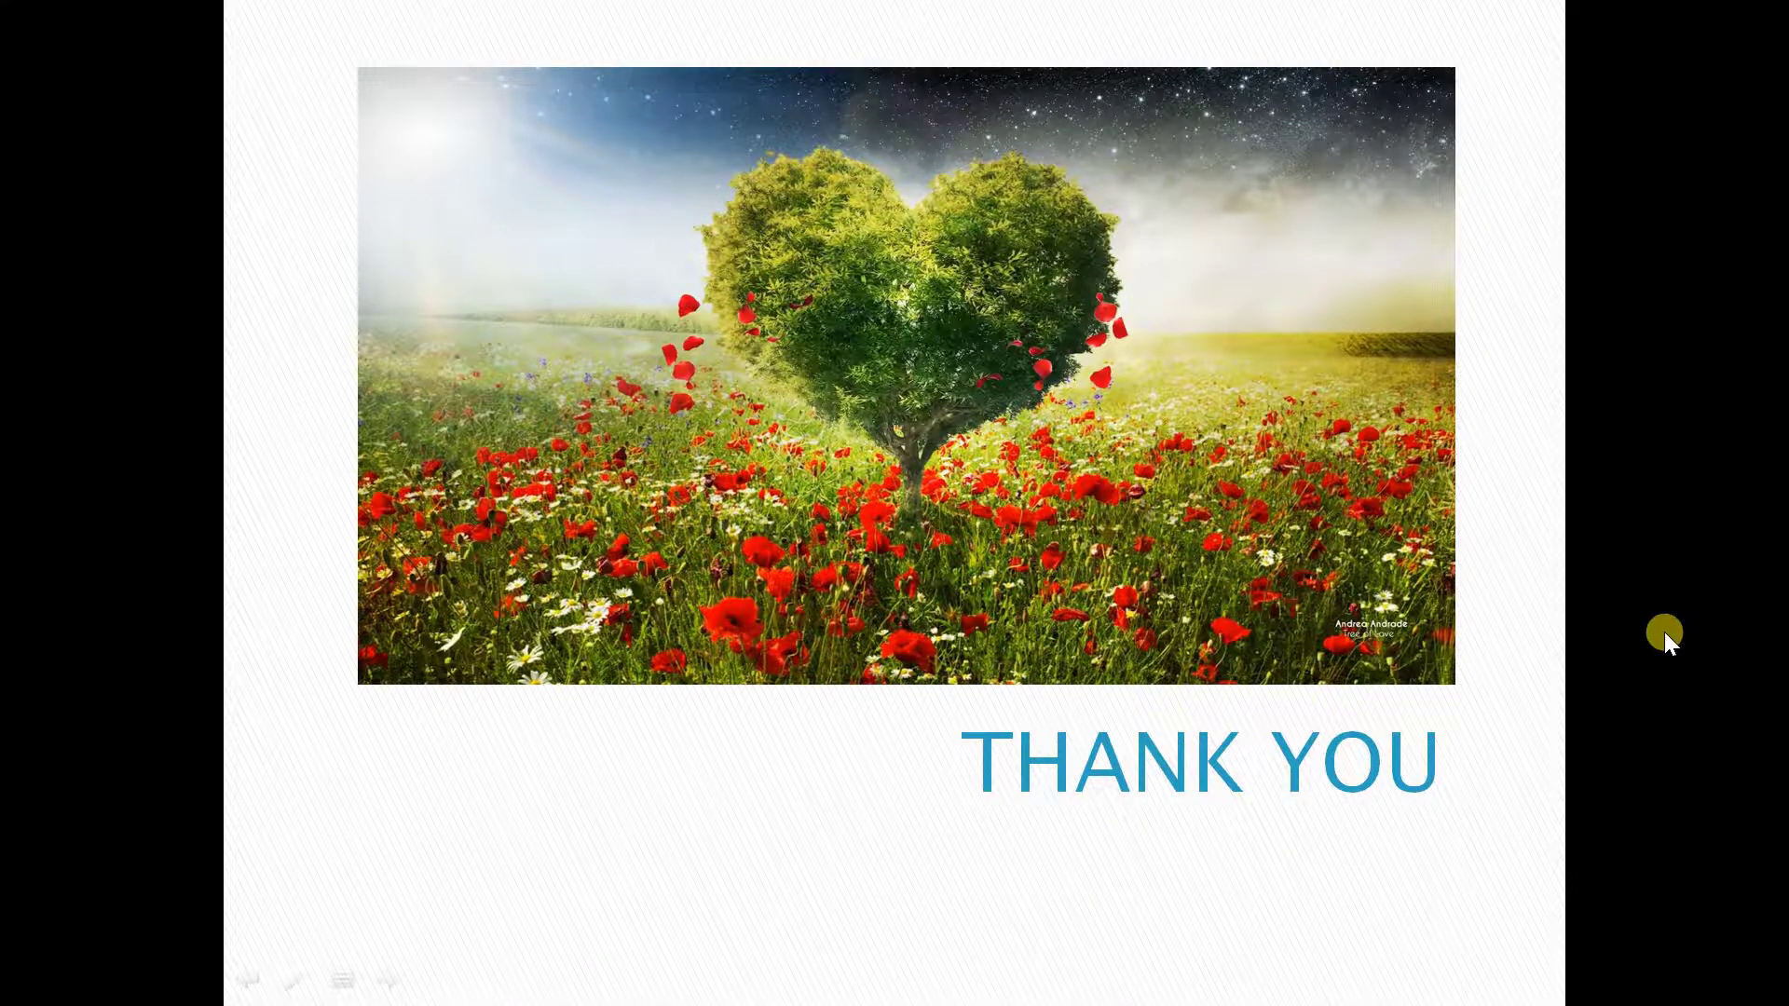
key("Escape")
scroll(758, 684, "up", 2)
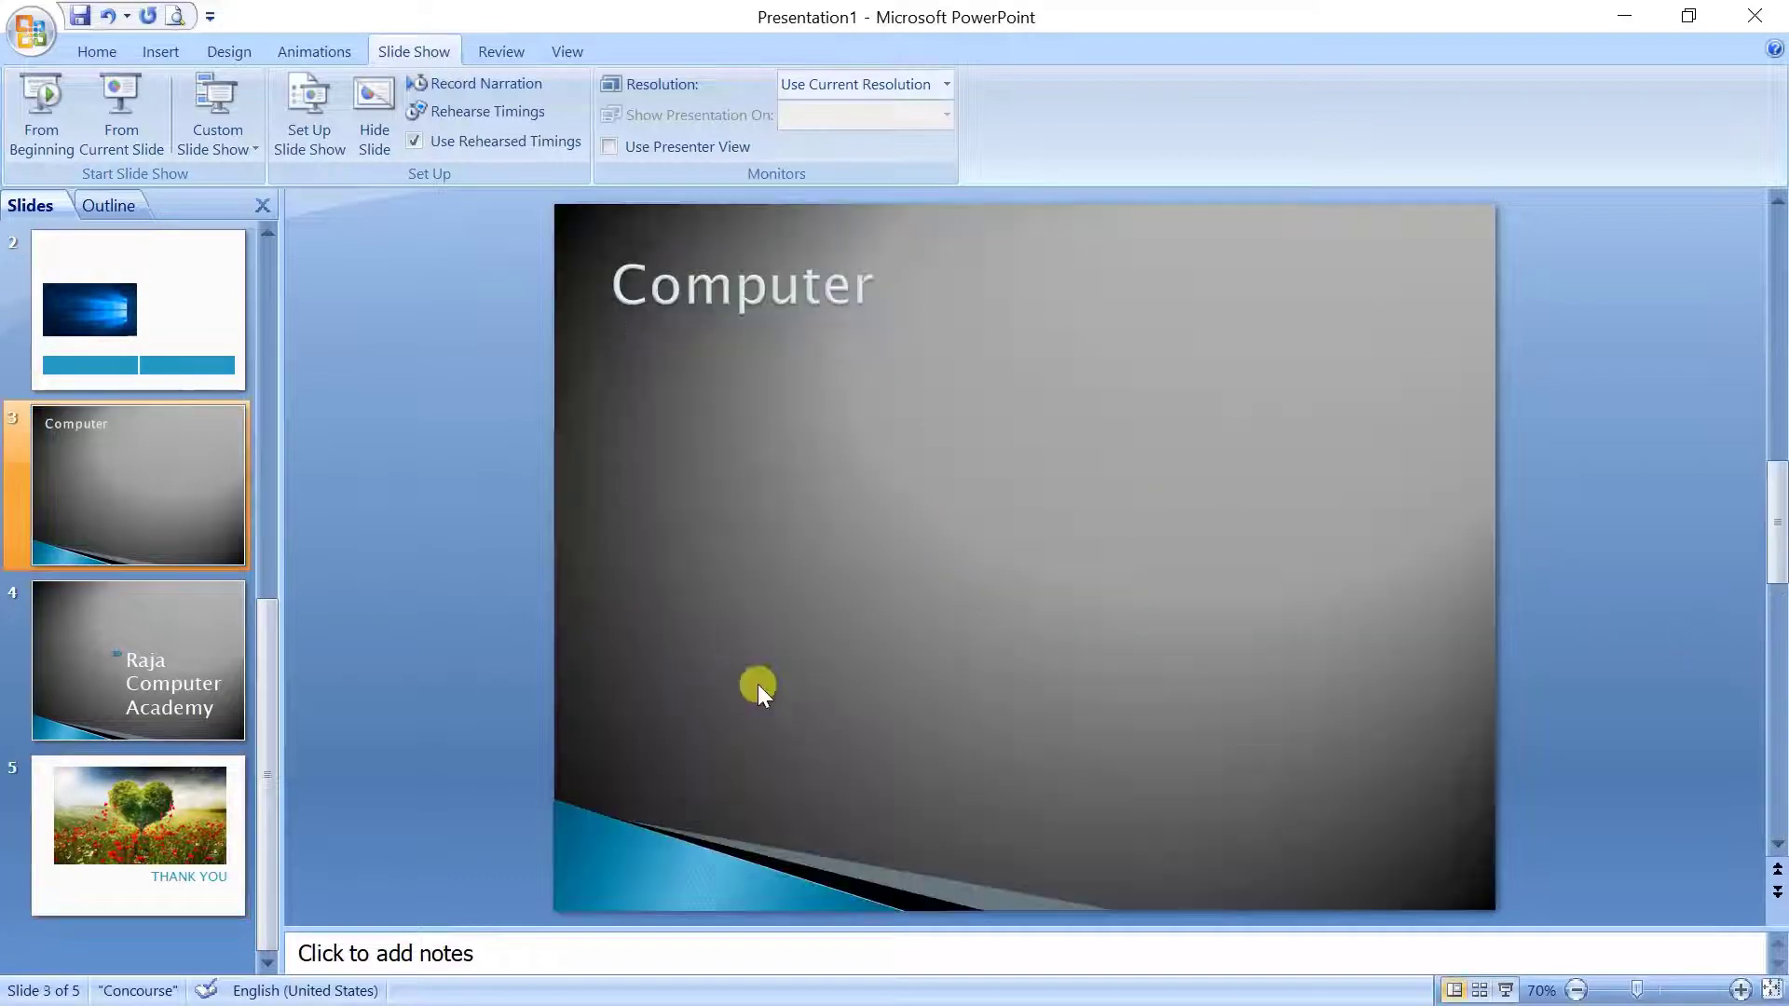
left_click(237, 146)
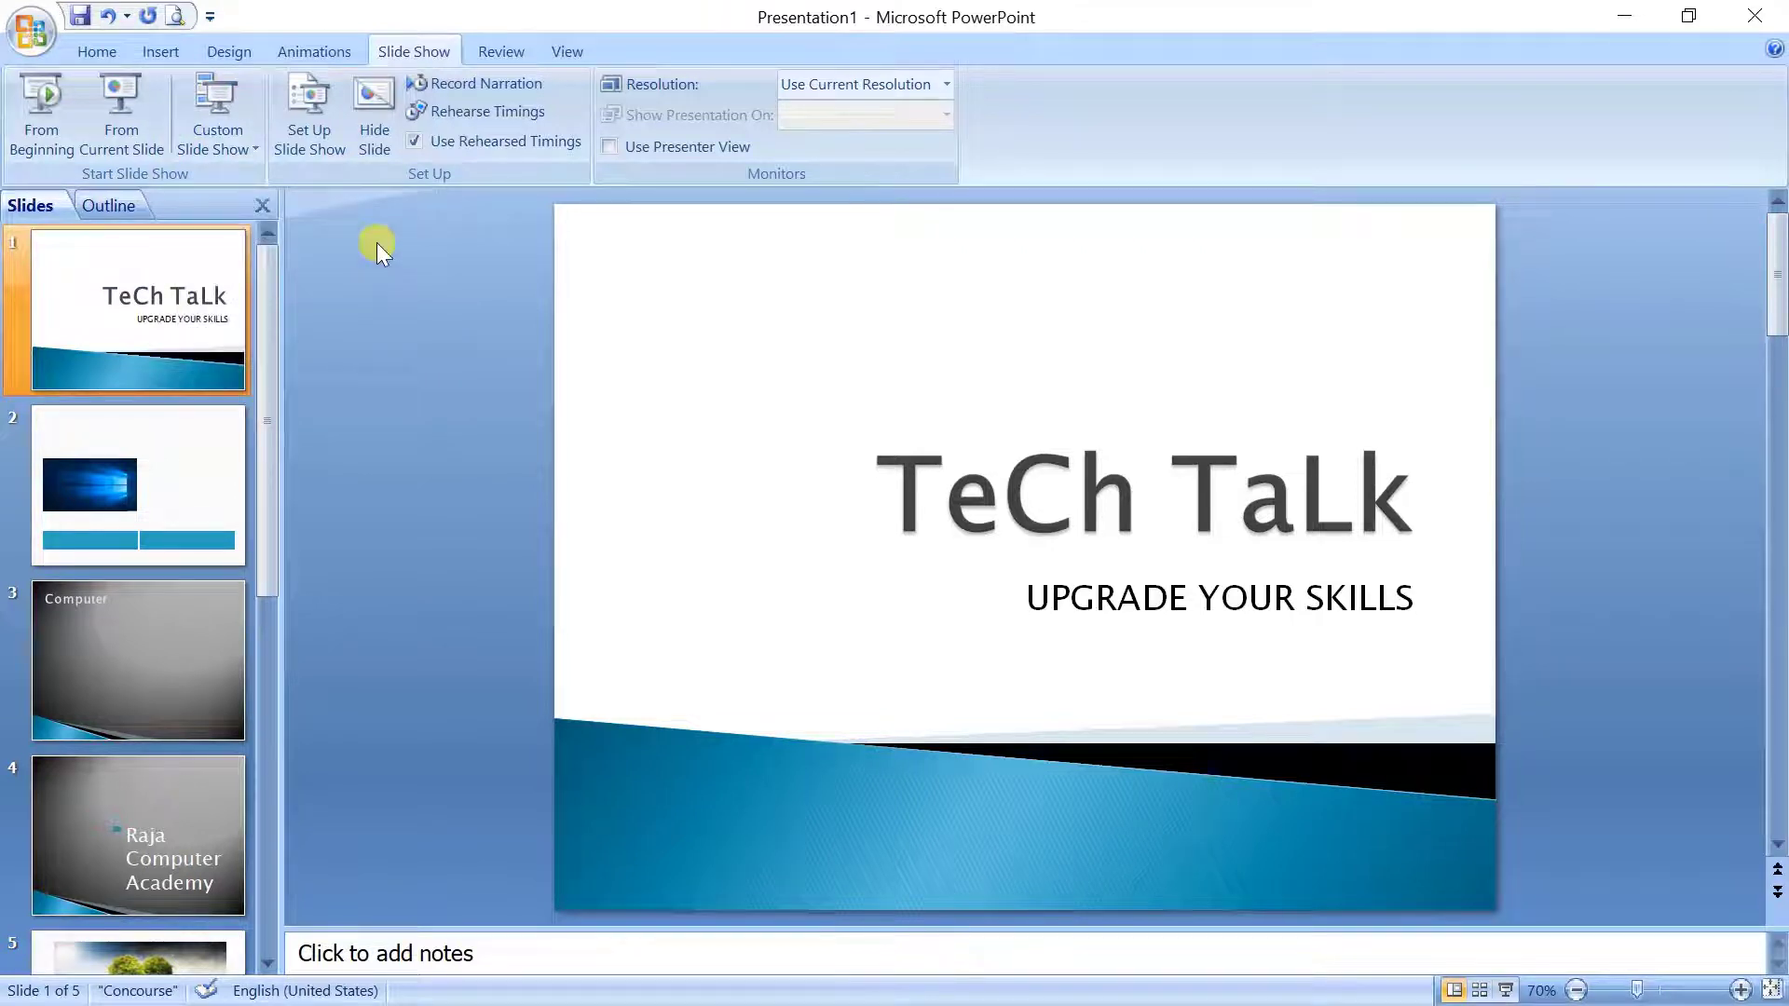
In Set Up Show, try a From 3 To 5 slide range, then switch to Custom show.
left_click(324, 138)
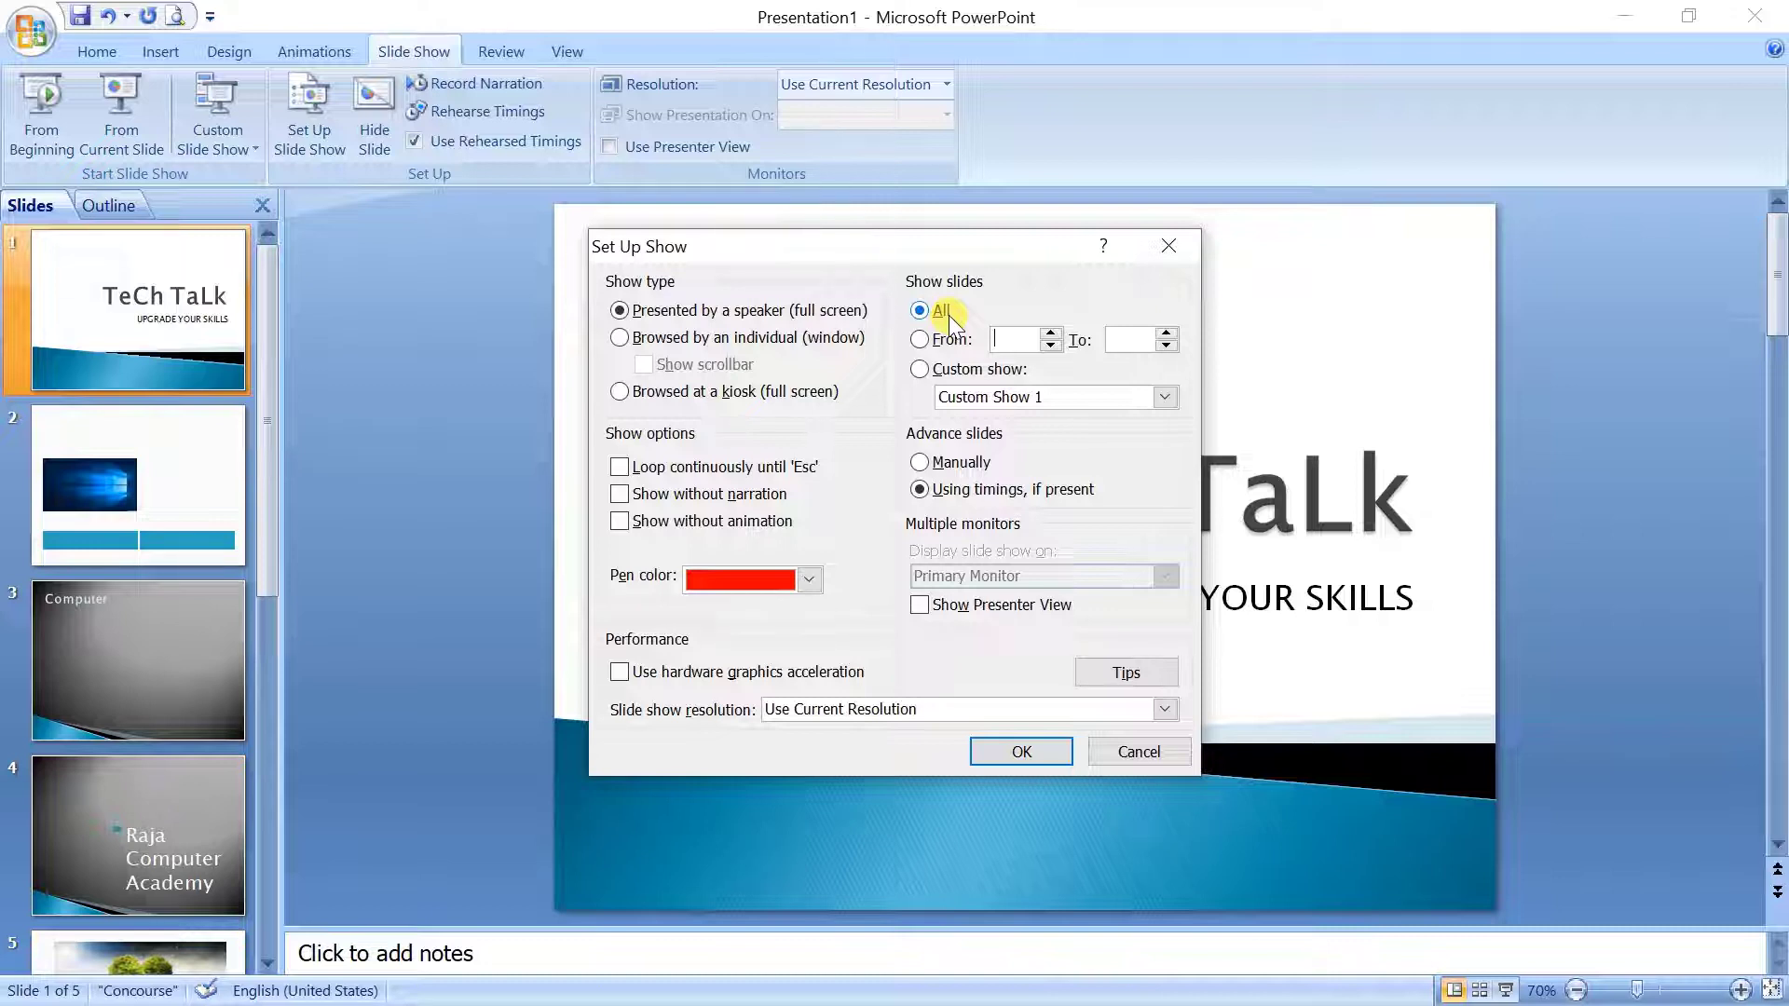
left_click(923, 346)
type("3")
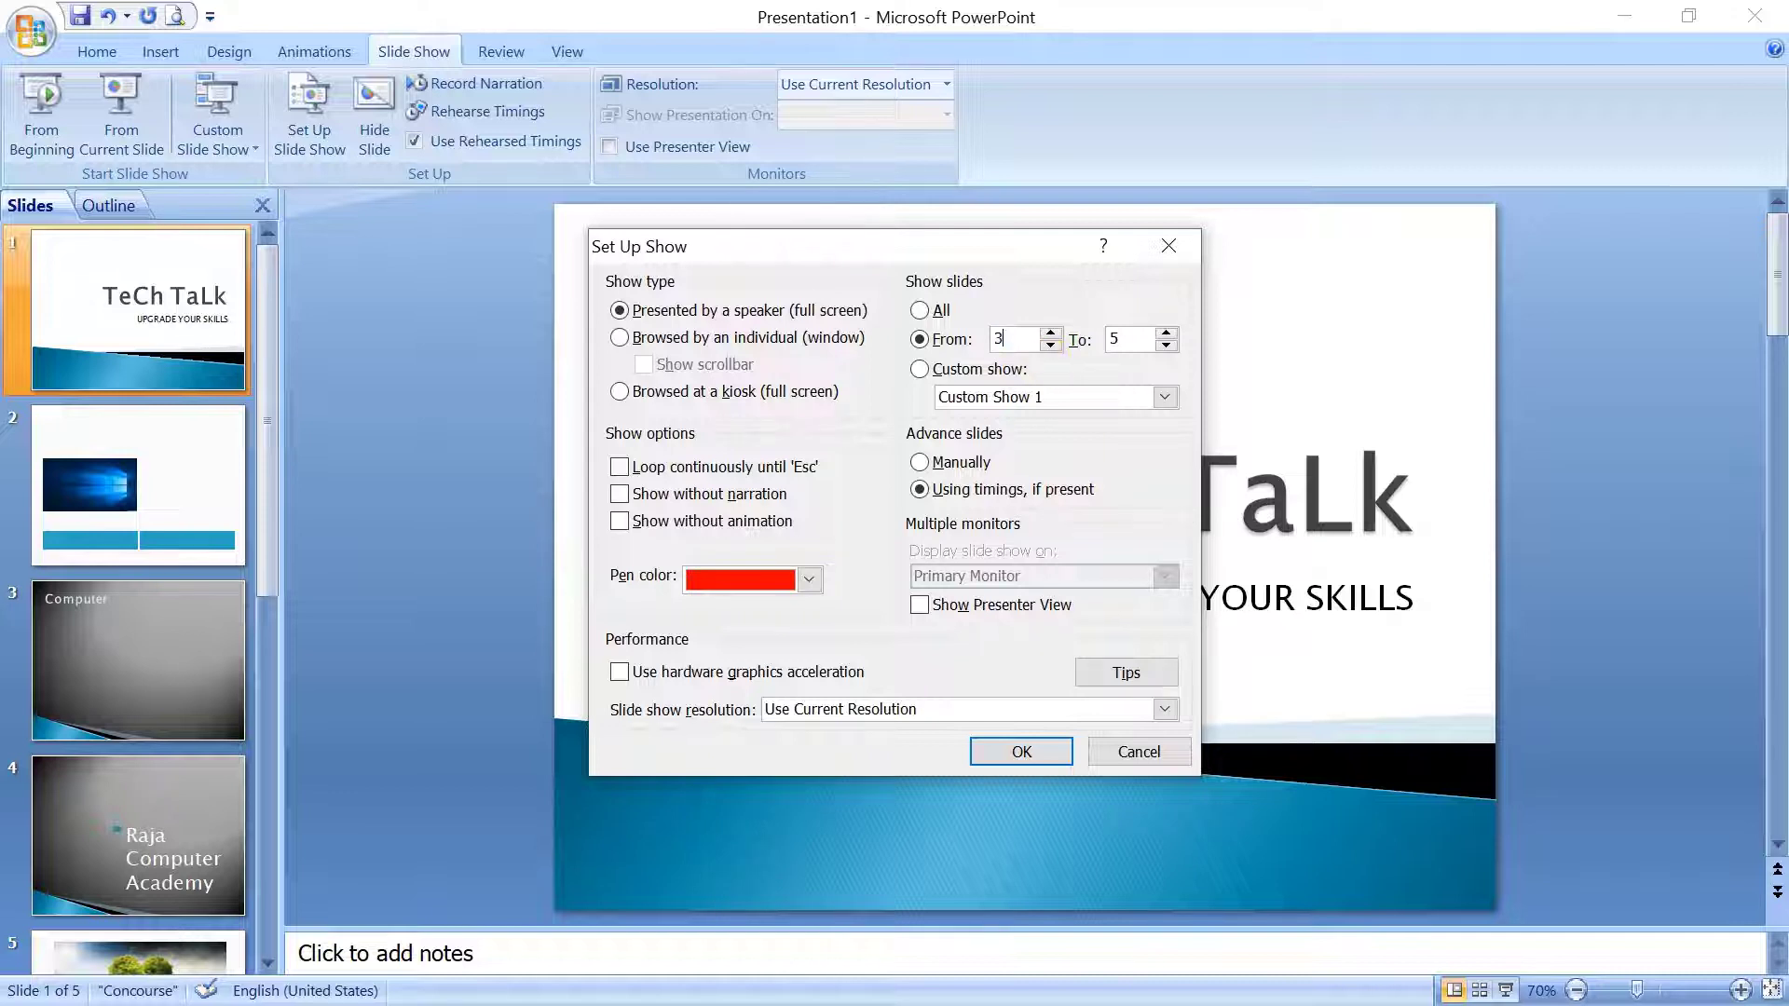
left_click(1130, 338)
left_click(1004, 339)
left_click(918, 370)
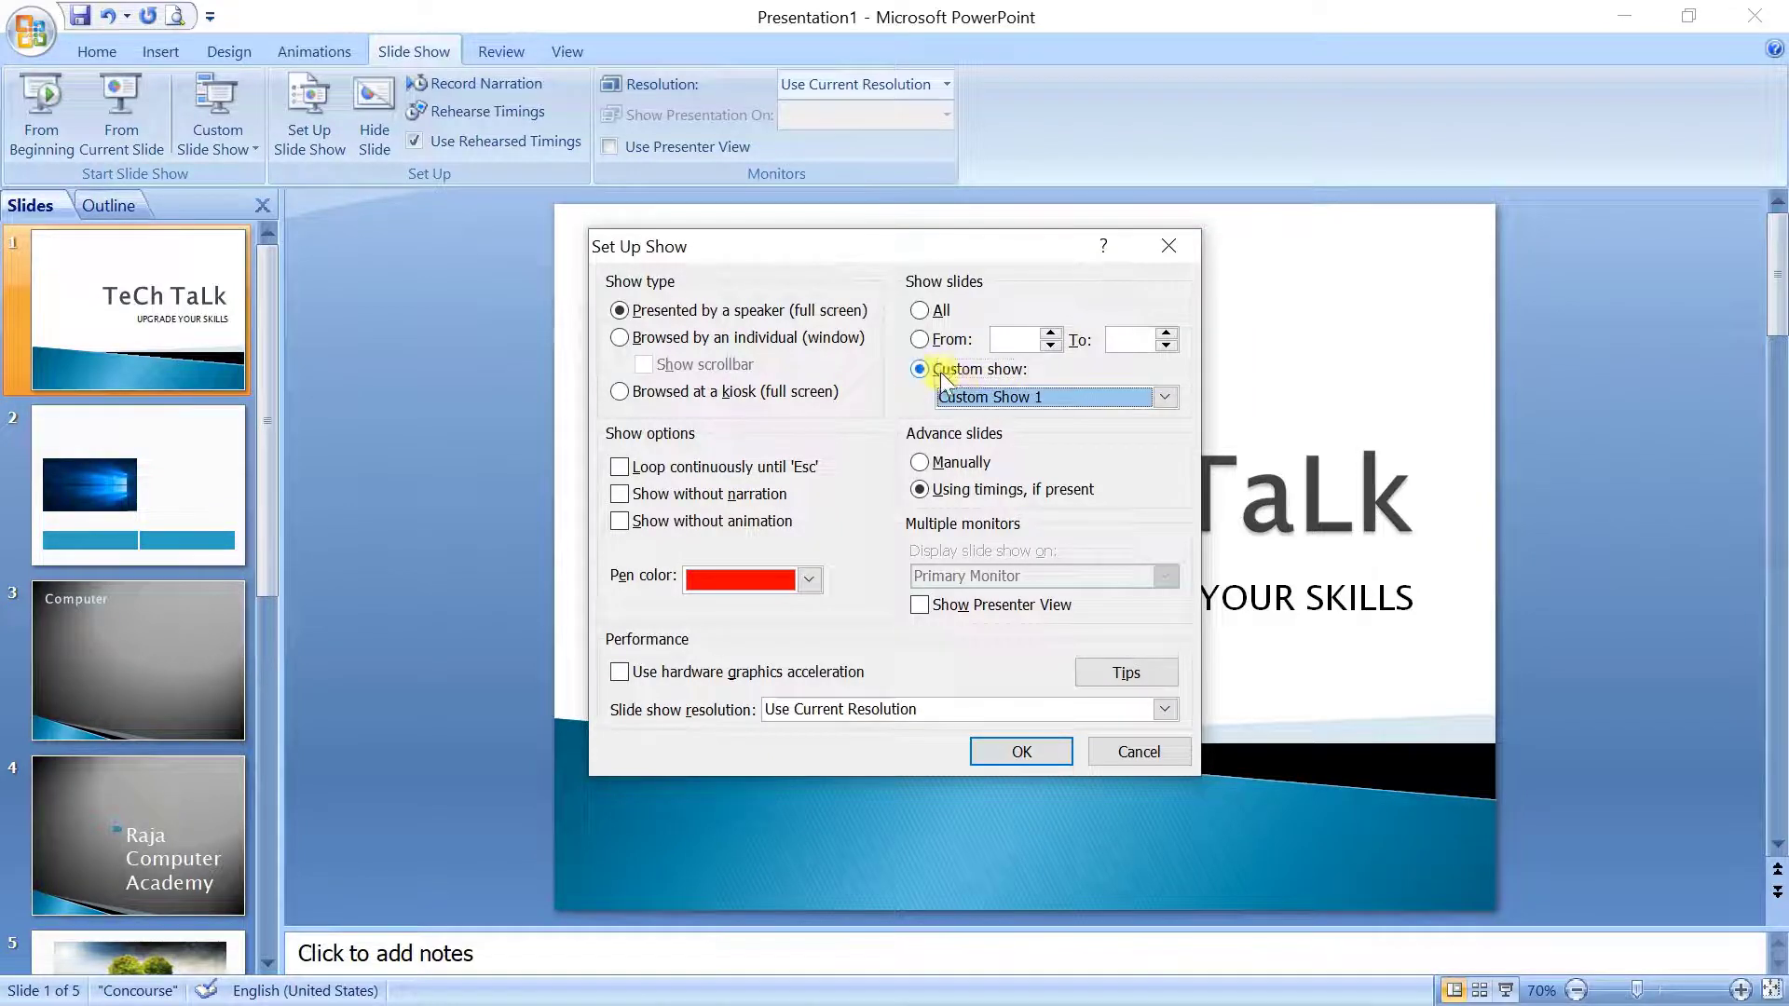
Select Custom Show 1, keep looping off and pen colour red, and confirm the show setup.
left_click(1165, 397)
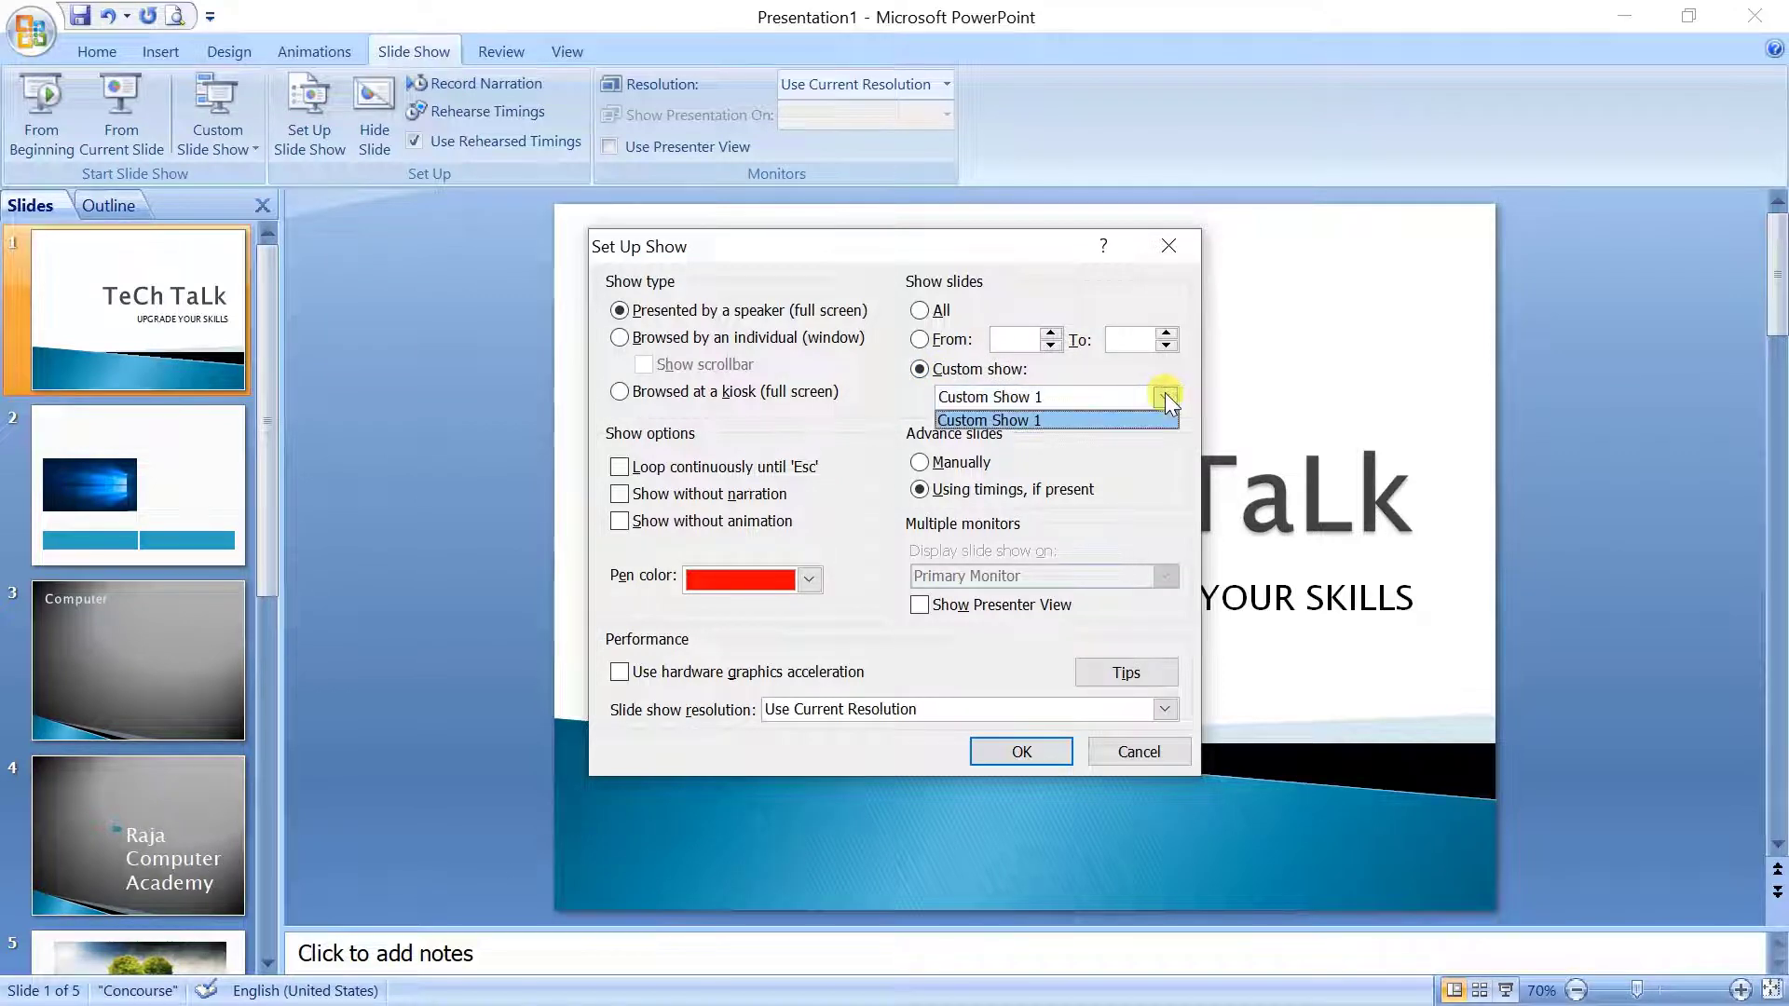
left_click(1081, 420)
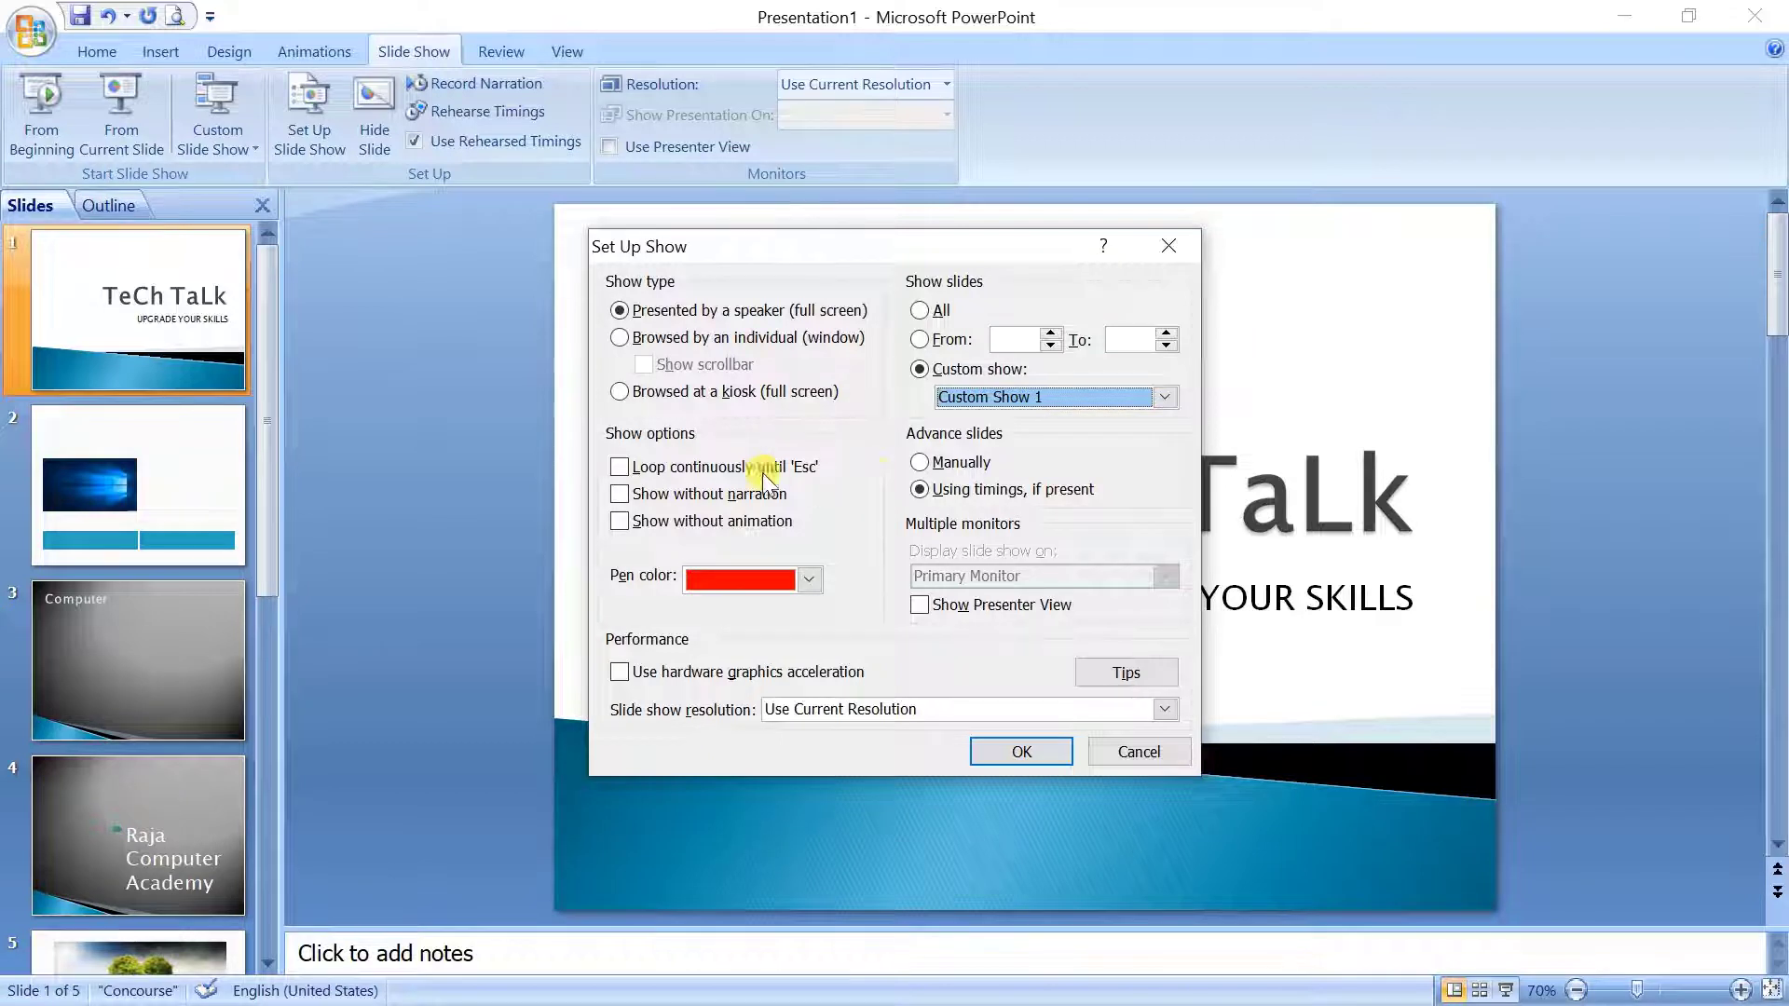
left_click(621, 468)
left_click(623, 467)
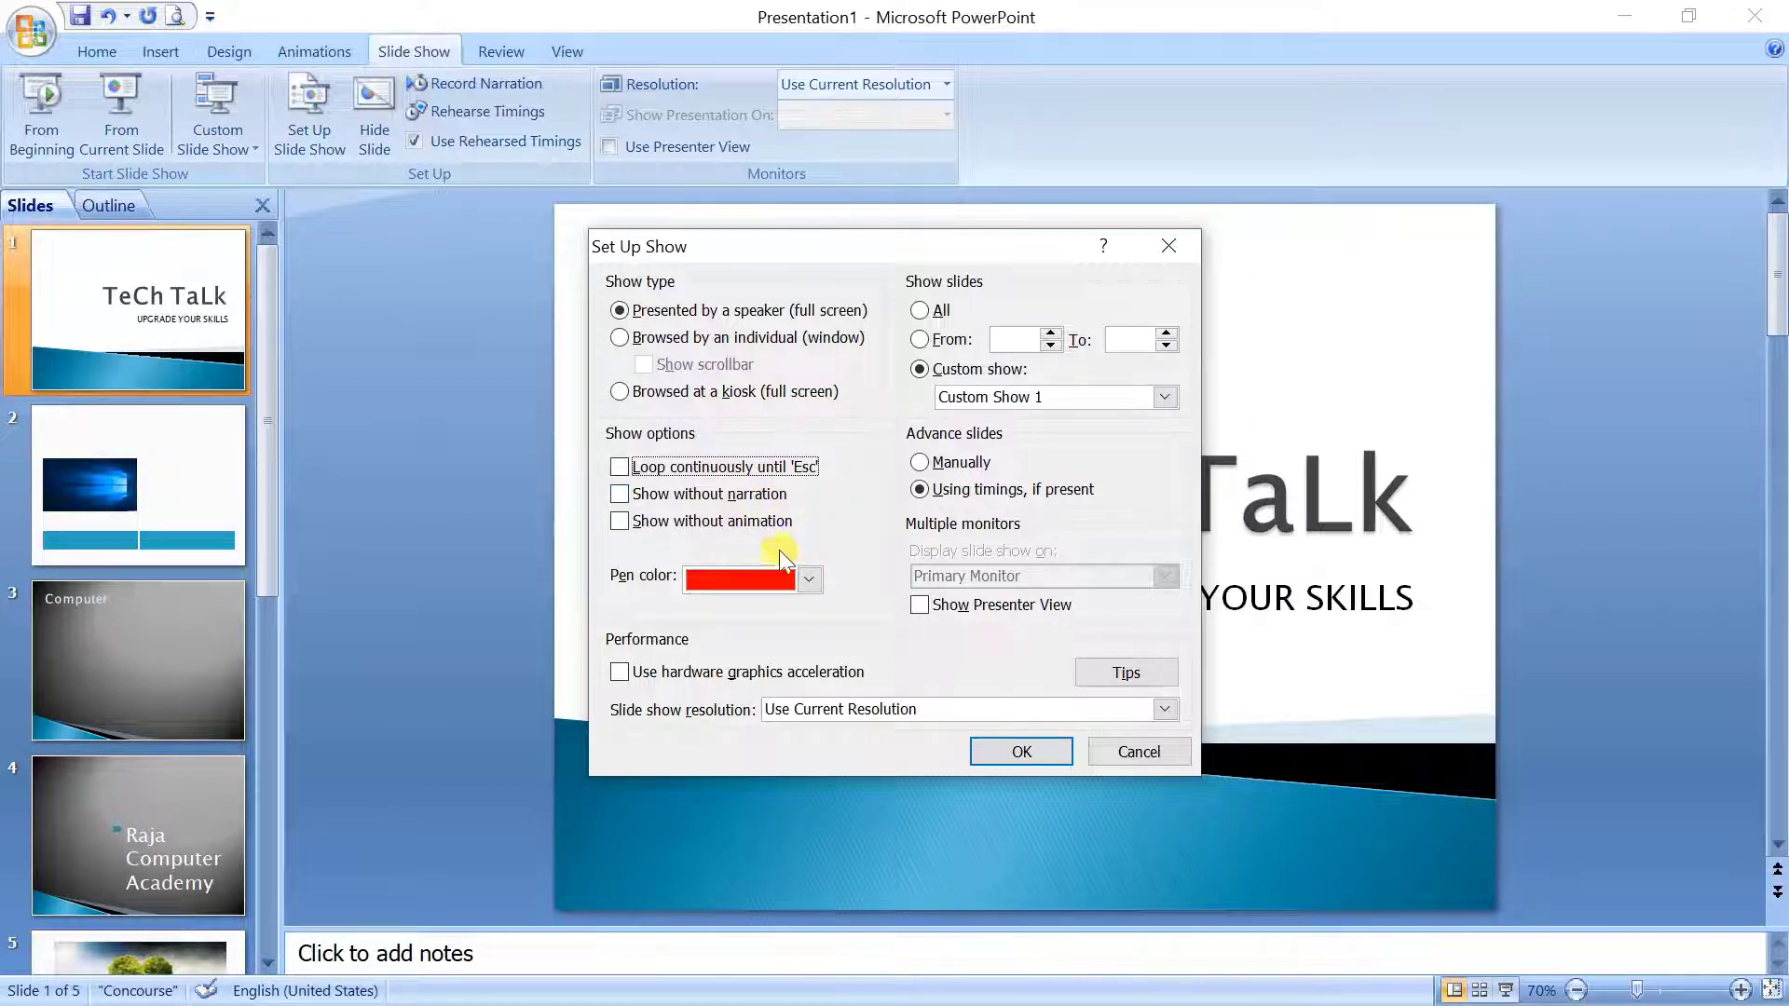
left_click(809, 580)
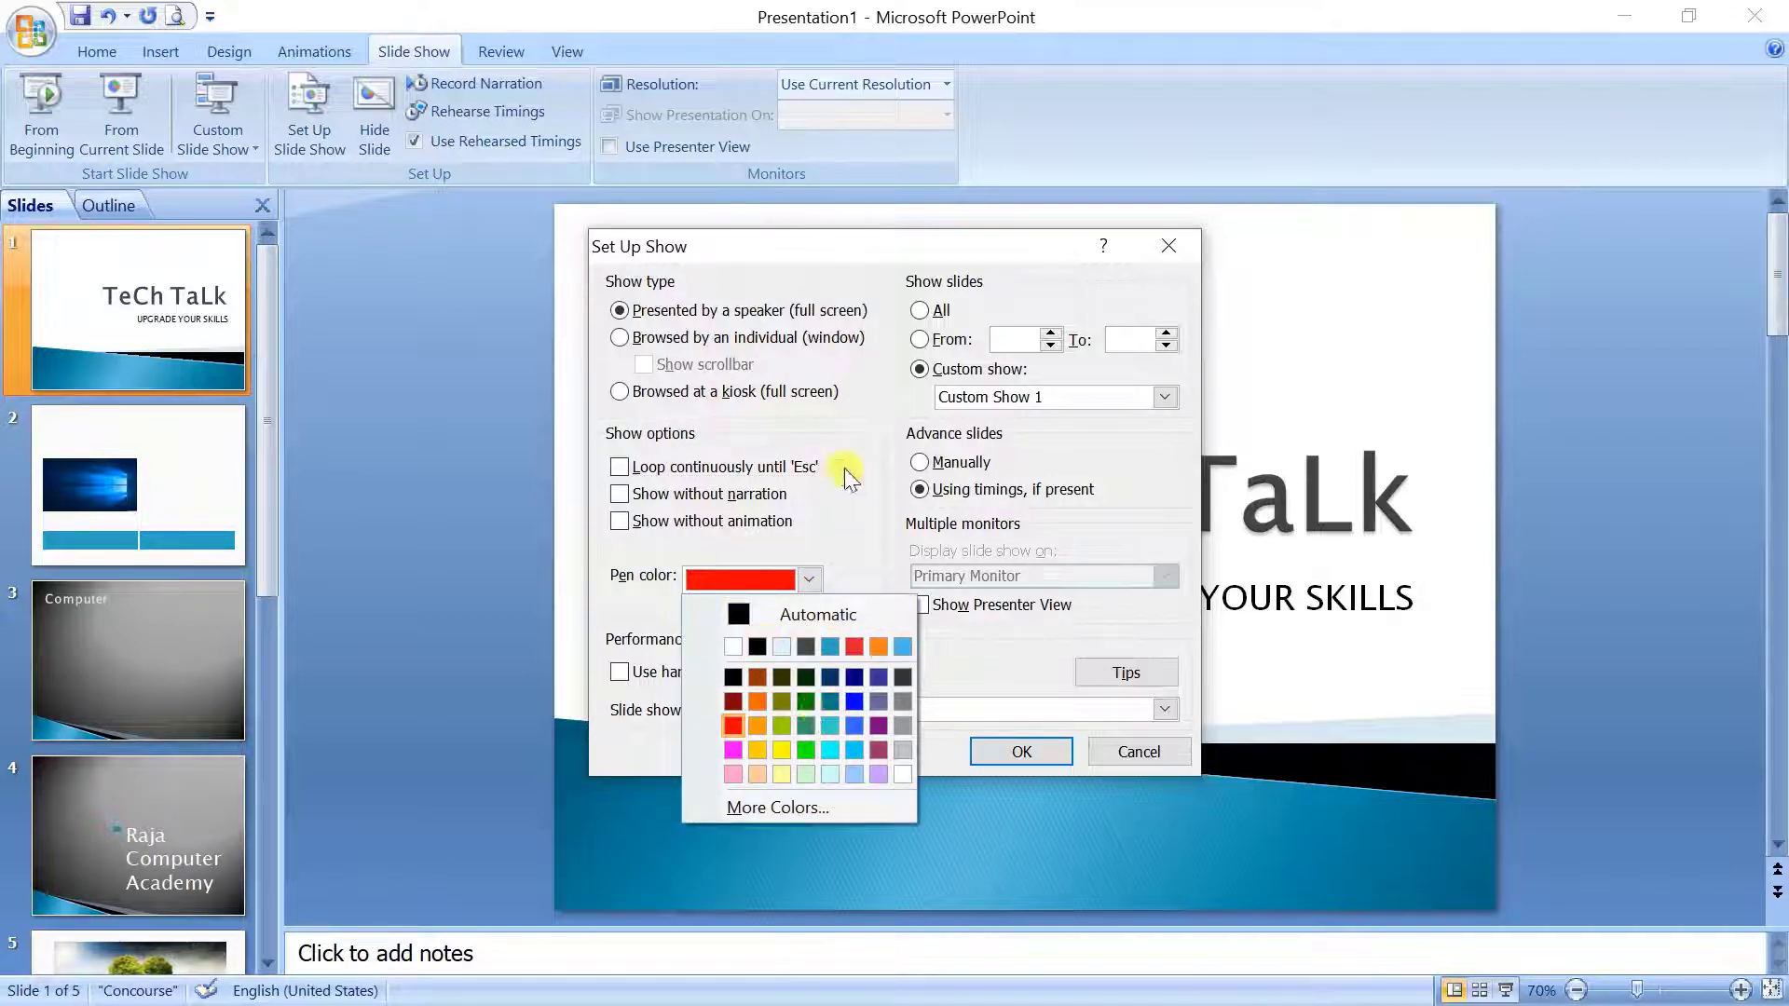
left_click(841, 573)
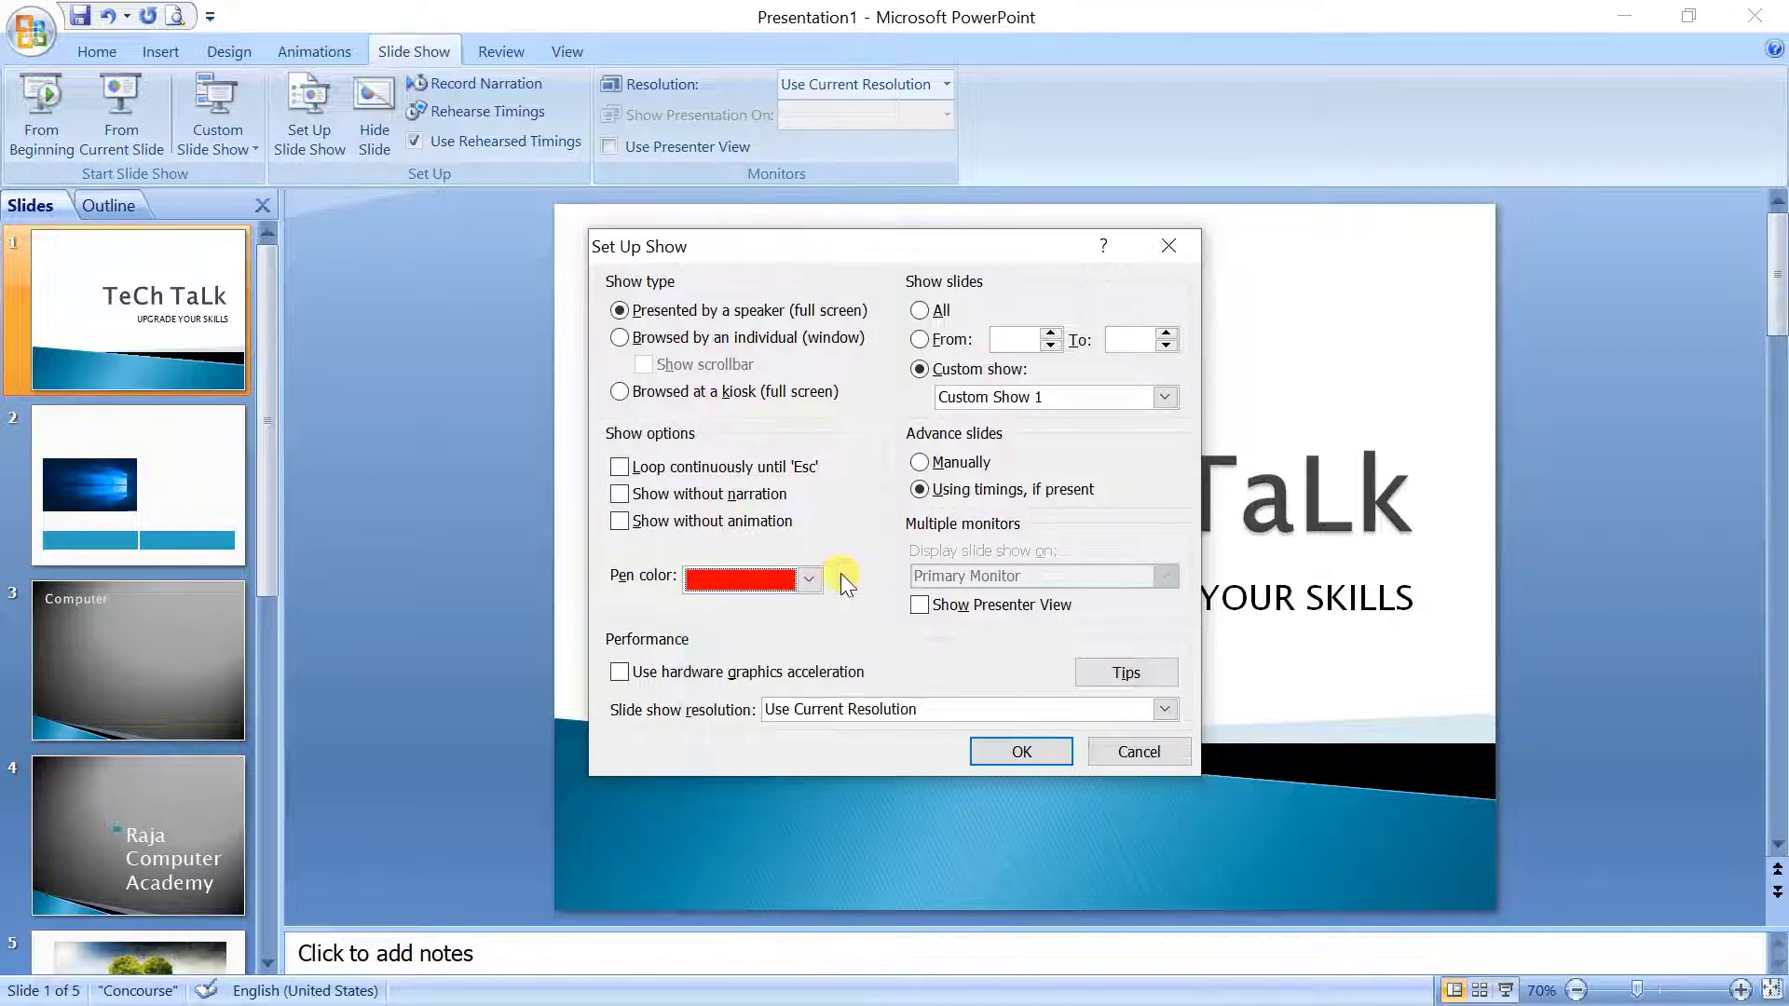
left_click(1023, 751)
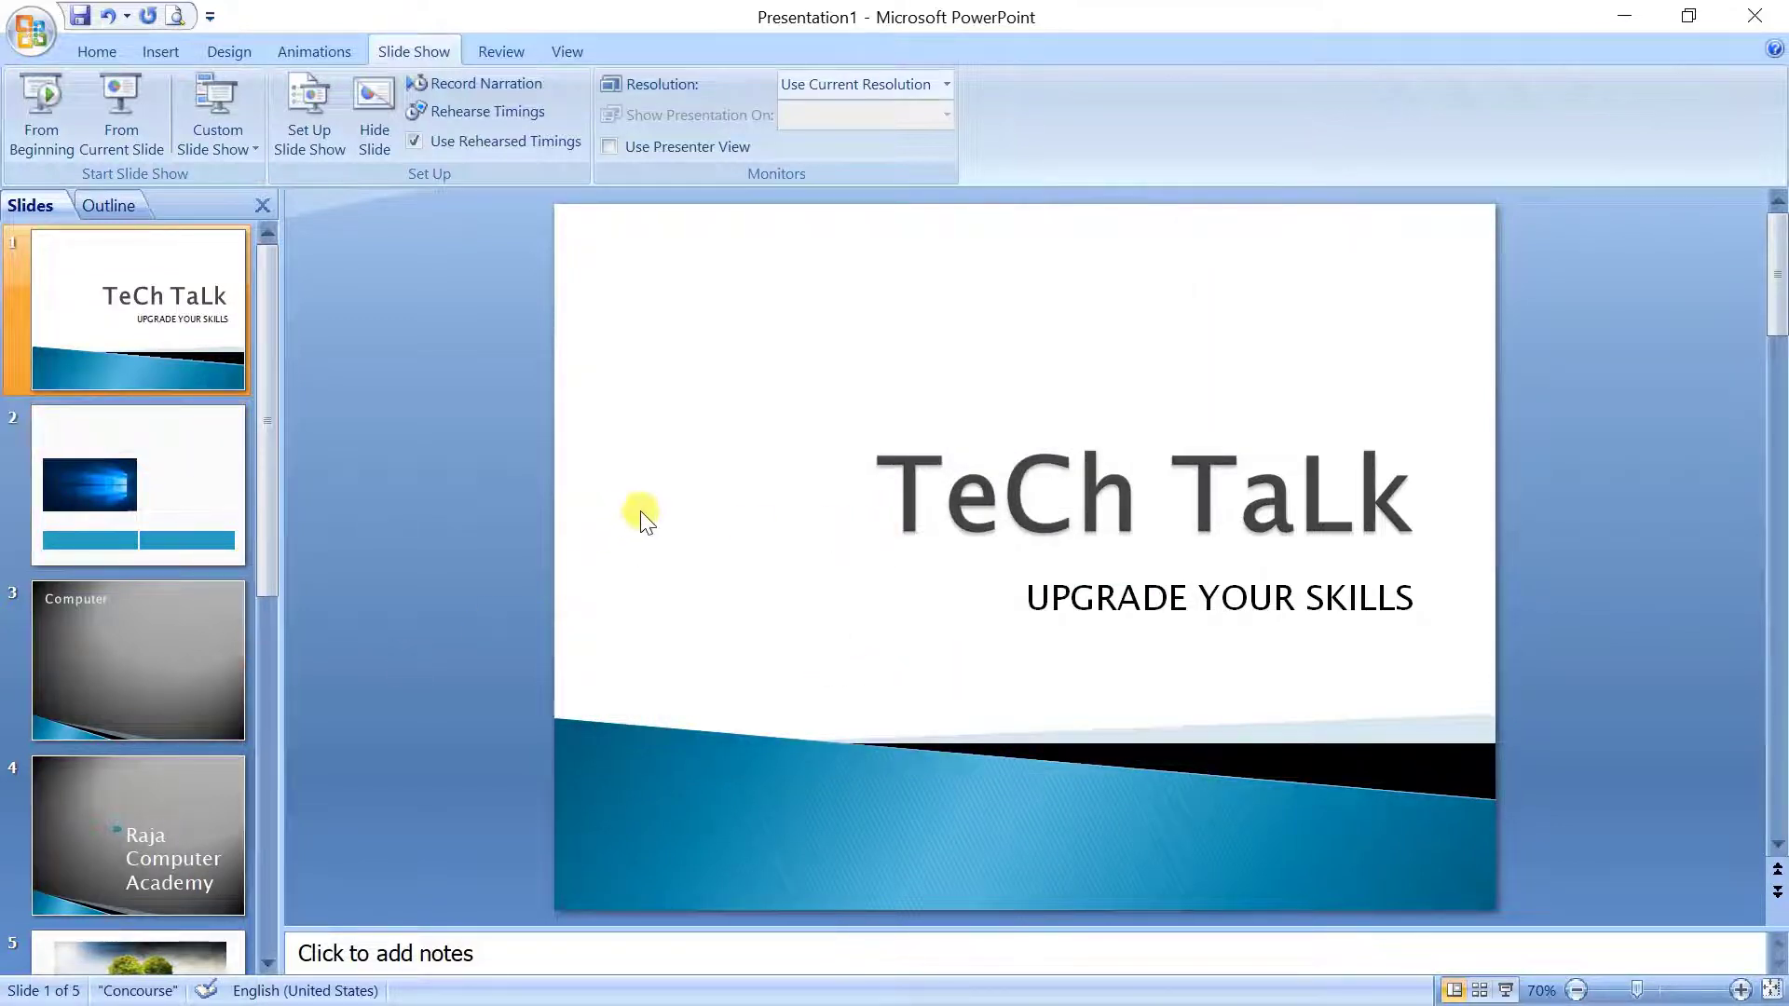
left_click(383, 384)
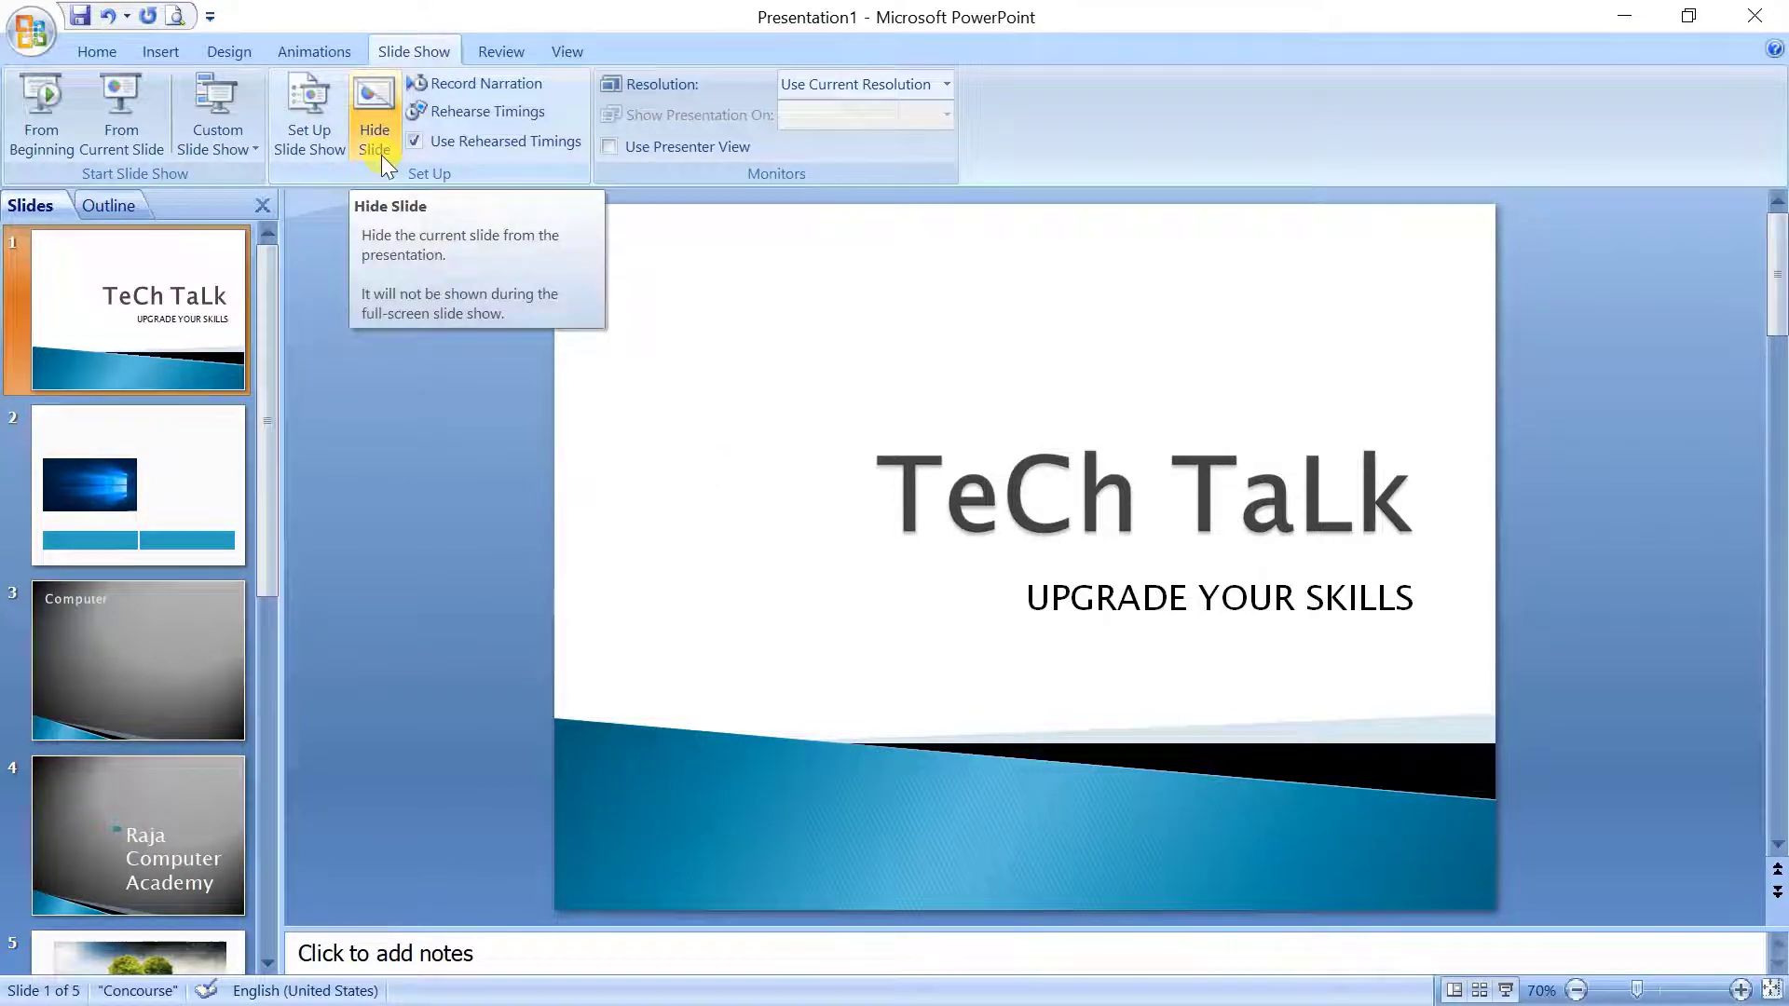
Select slide 2 and hide it from the slide show.
scroll(173, 512, "down", 2)
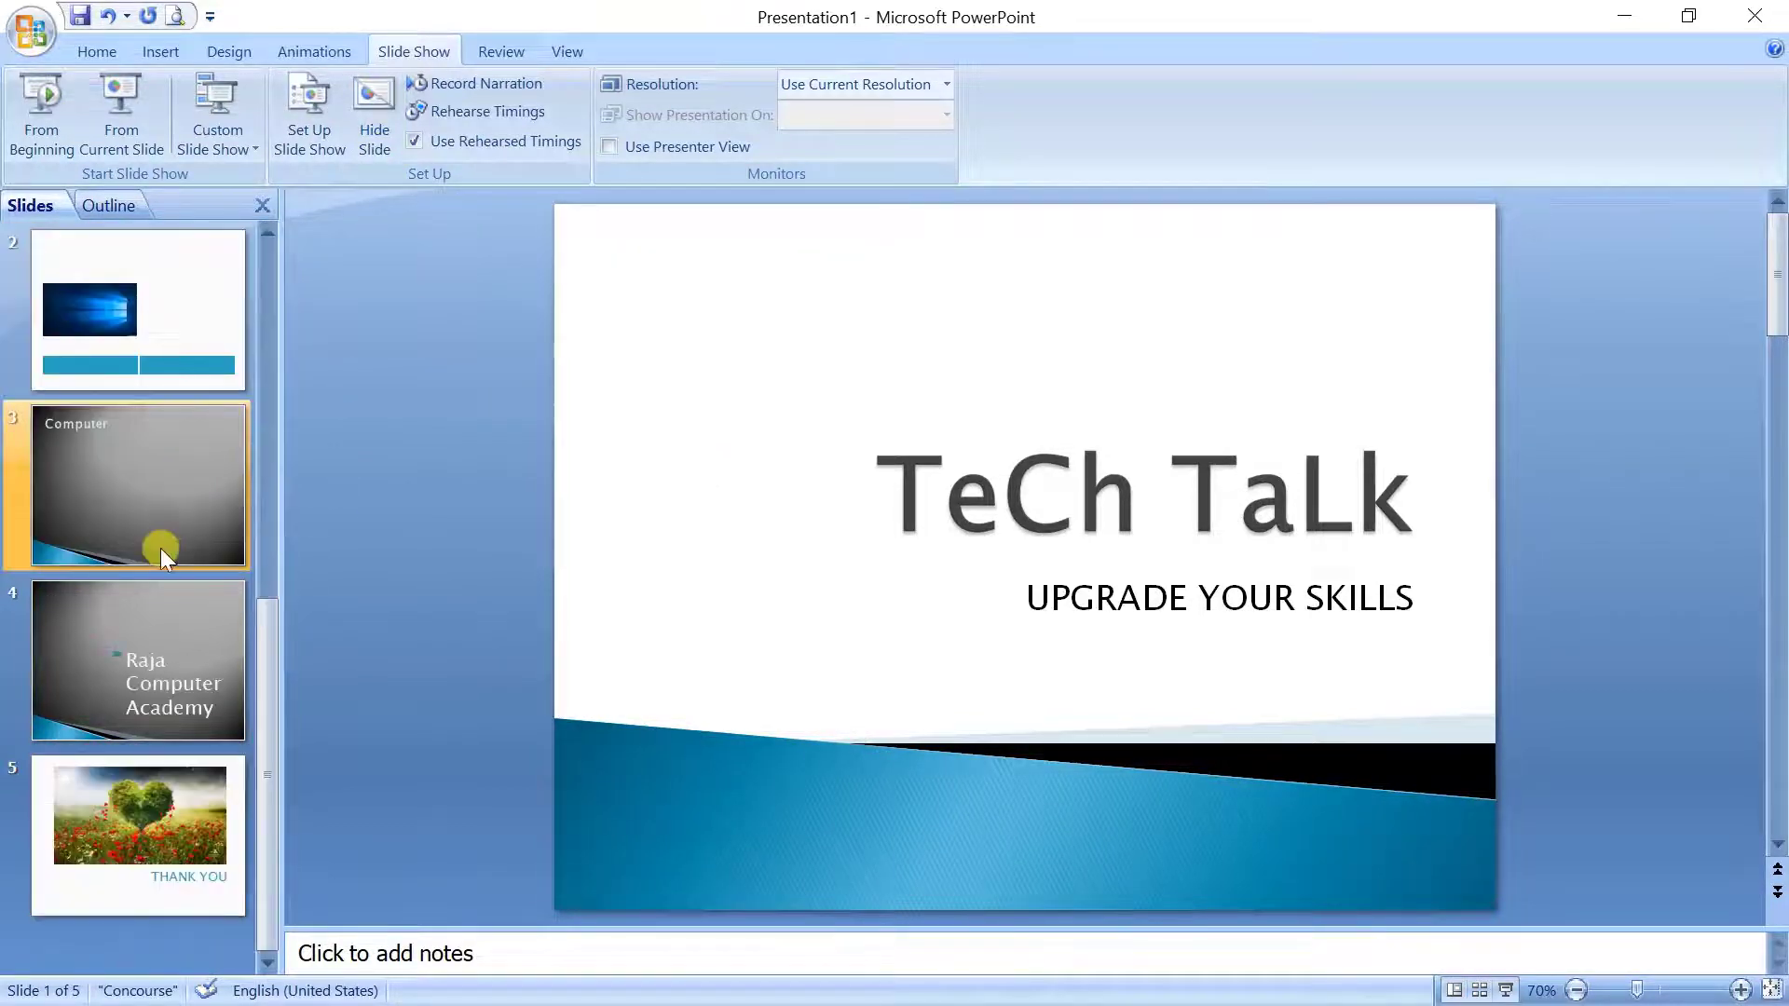
scroll(164, 552, "up", 2)
scroll(162, 559, "down", 2)
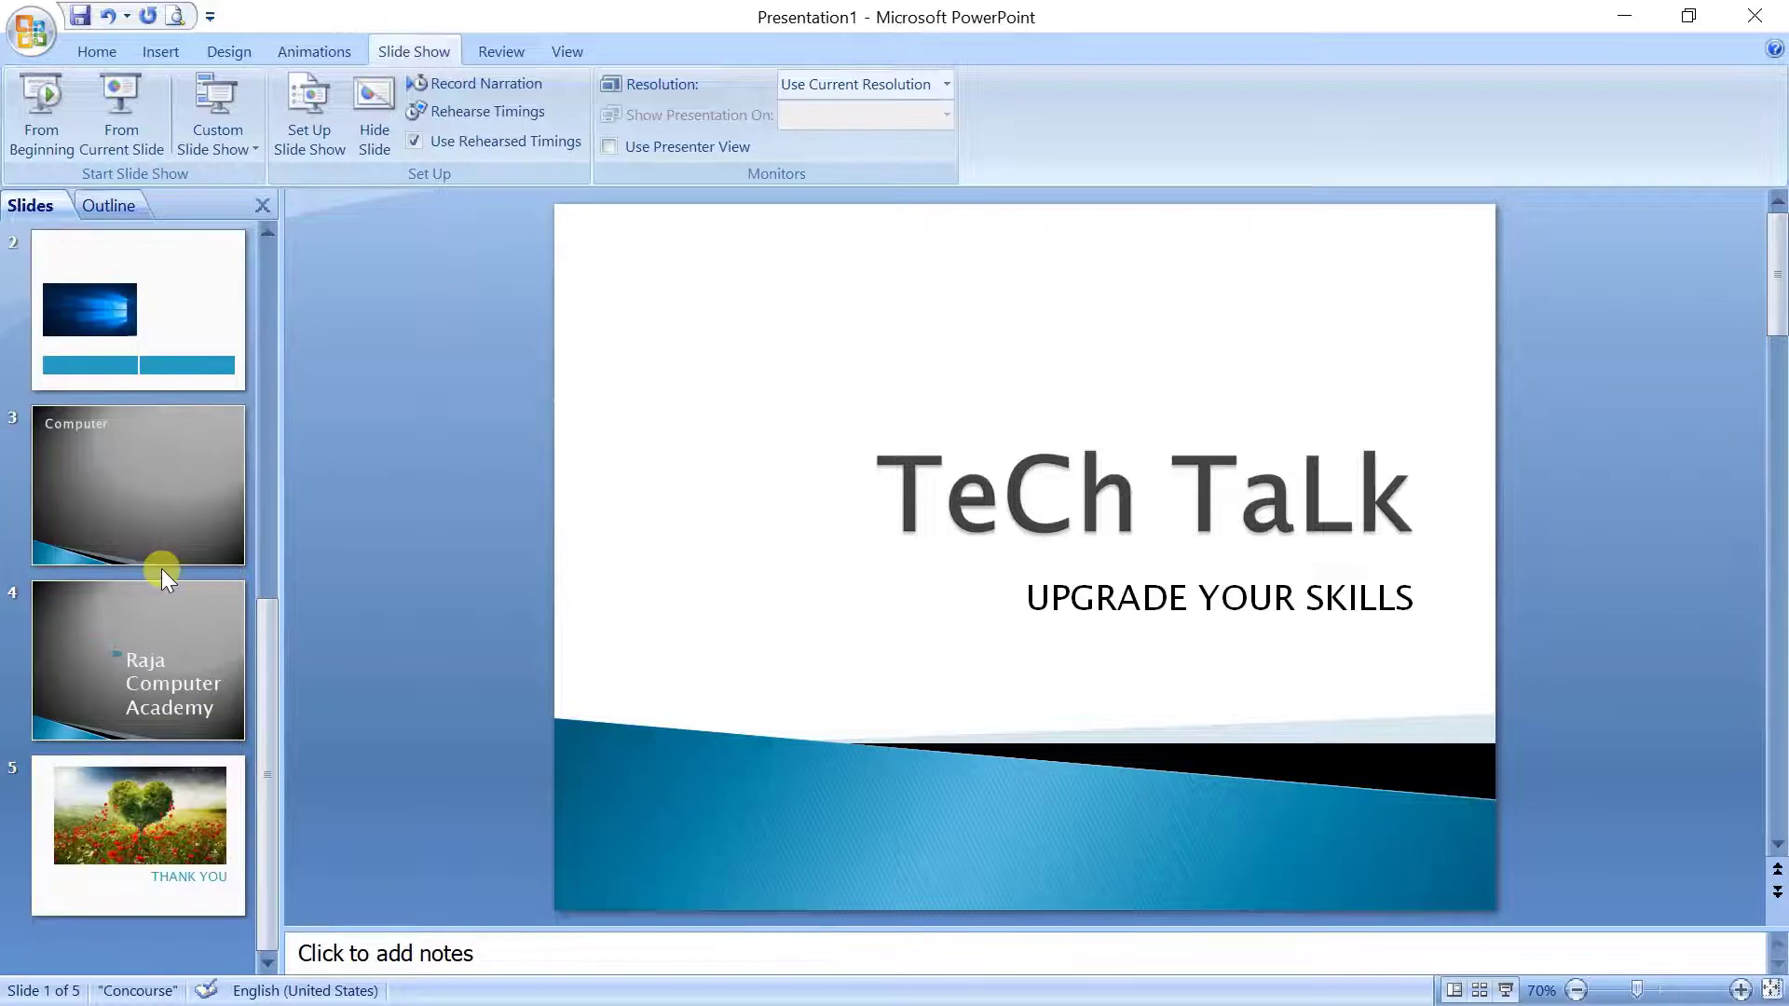
scroll(178, 545, "up", 2)
left_click(199, 495)
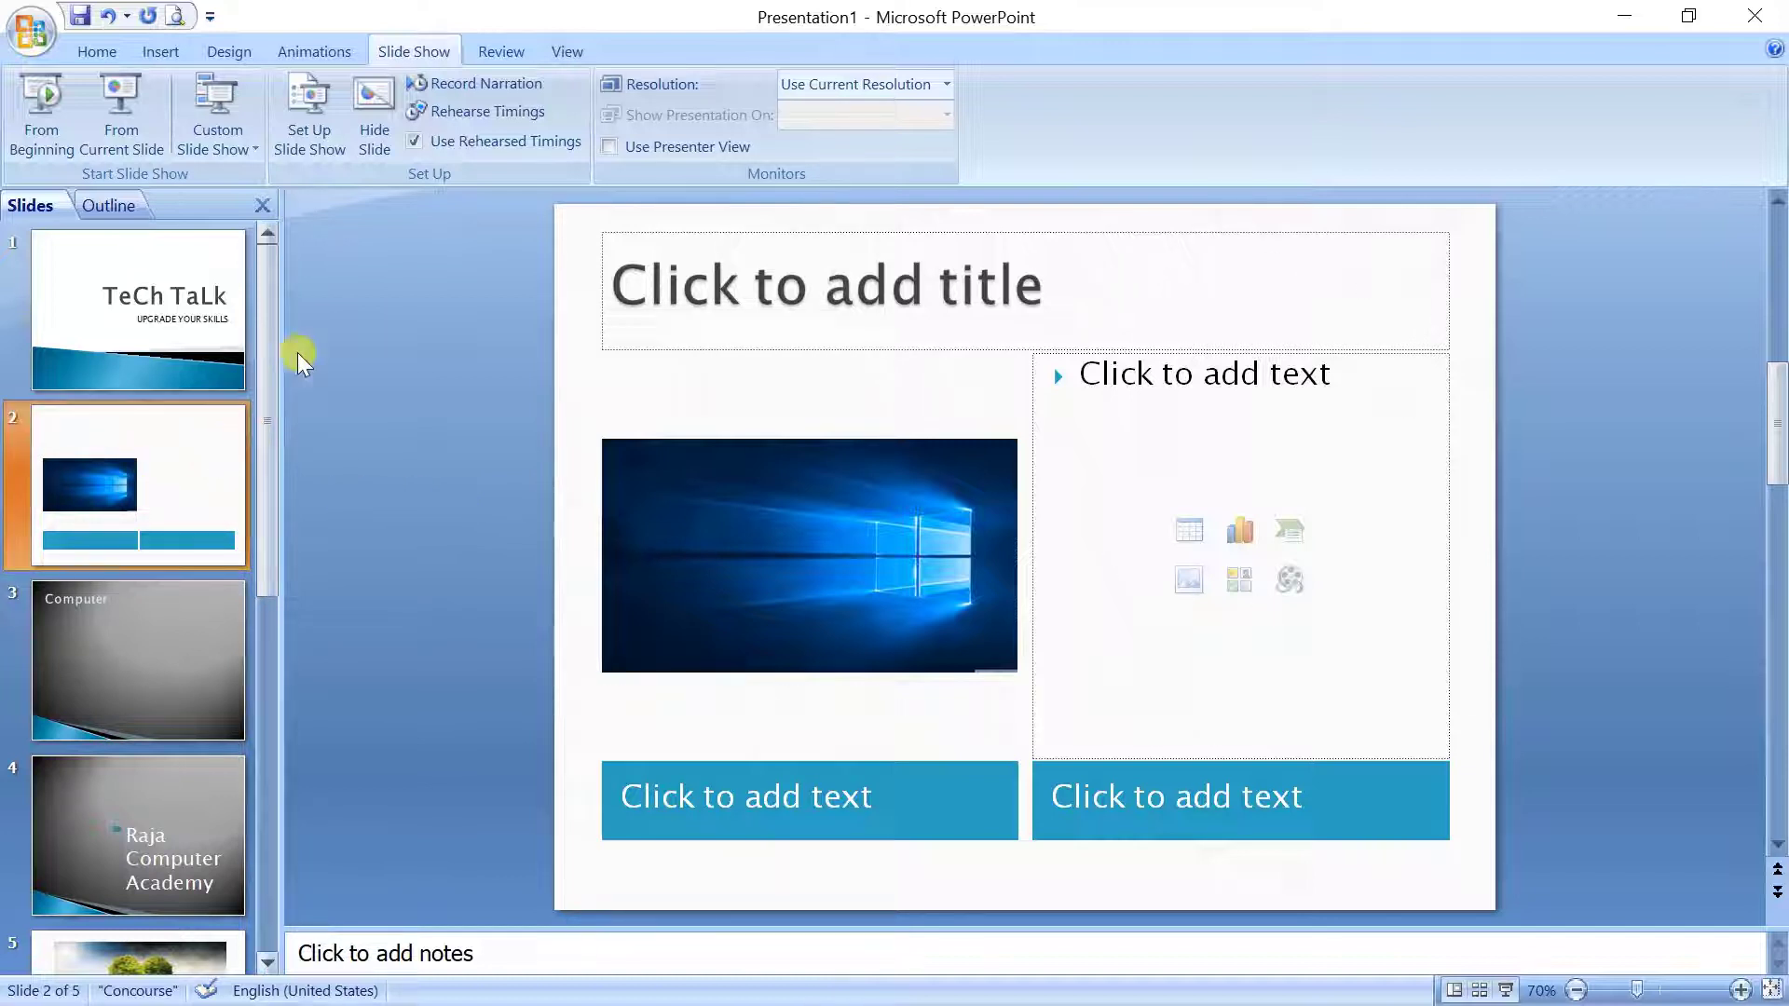
left_click(377, 129)
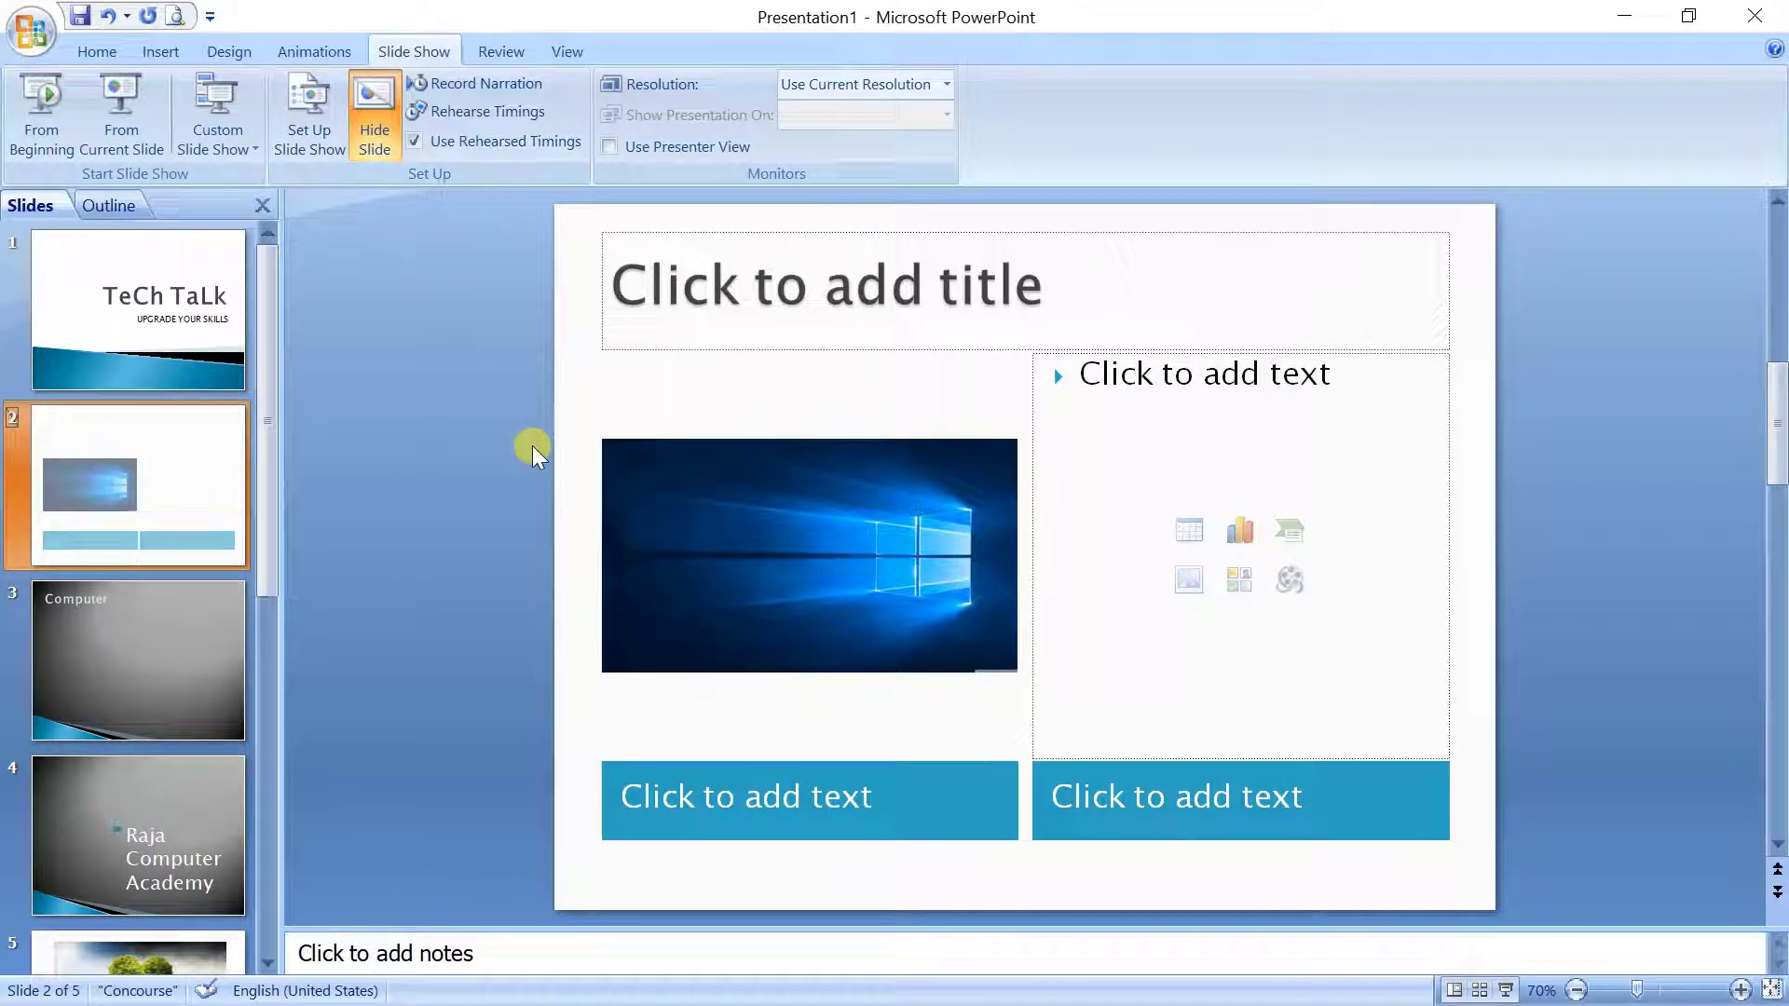
Run the show through TeCh TaLk and THANK YOU, end it, and reselect slide 2.
left_click(30, 125)
left_click(1592, 481)
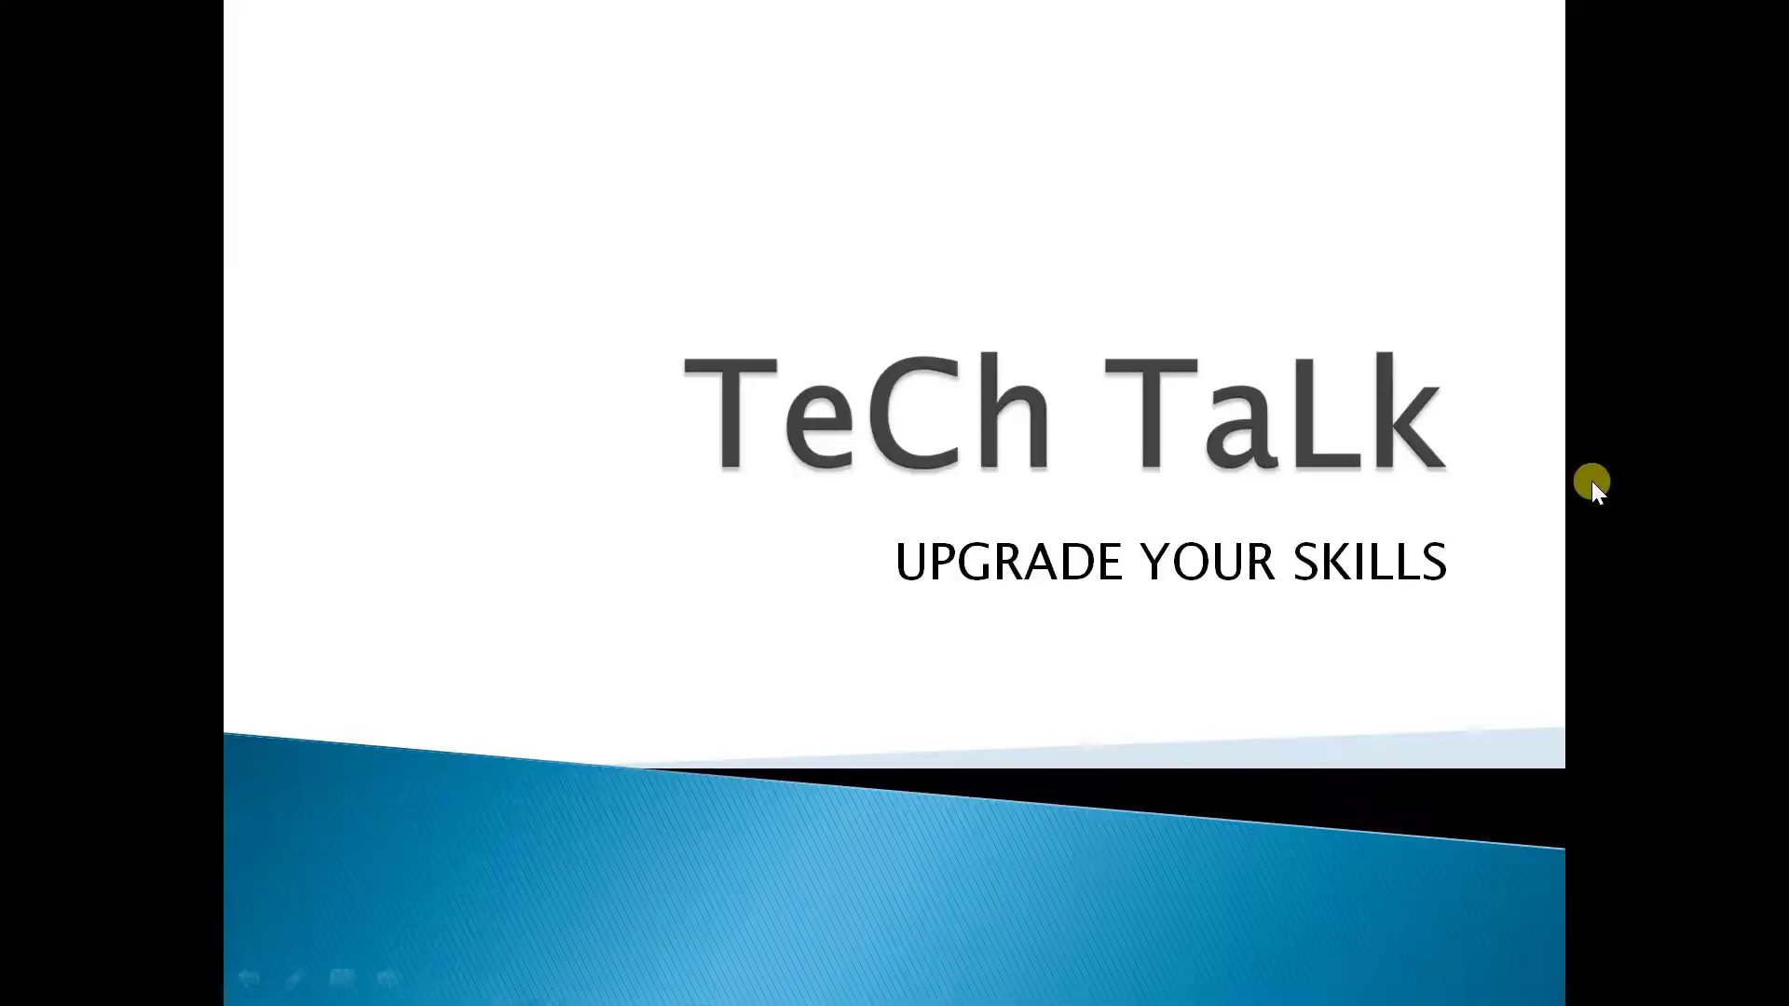
left_click(1592, 481)
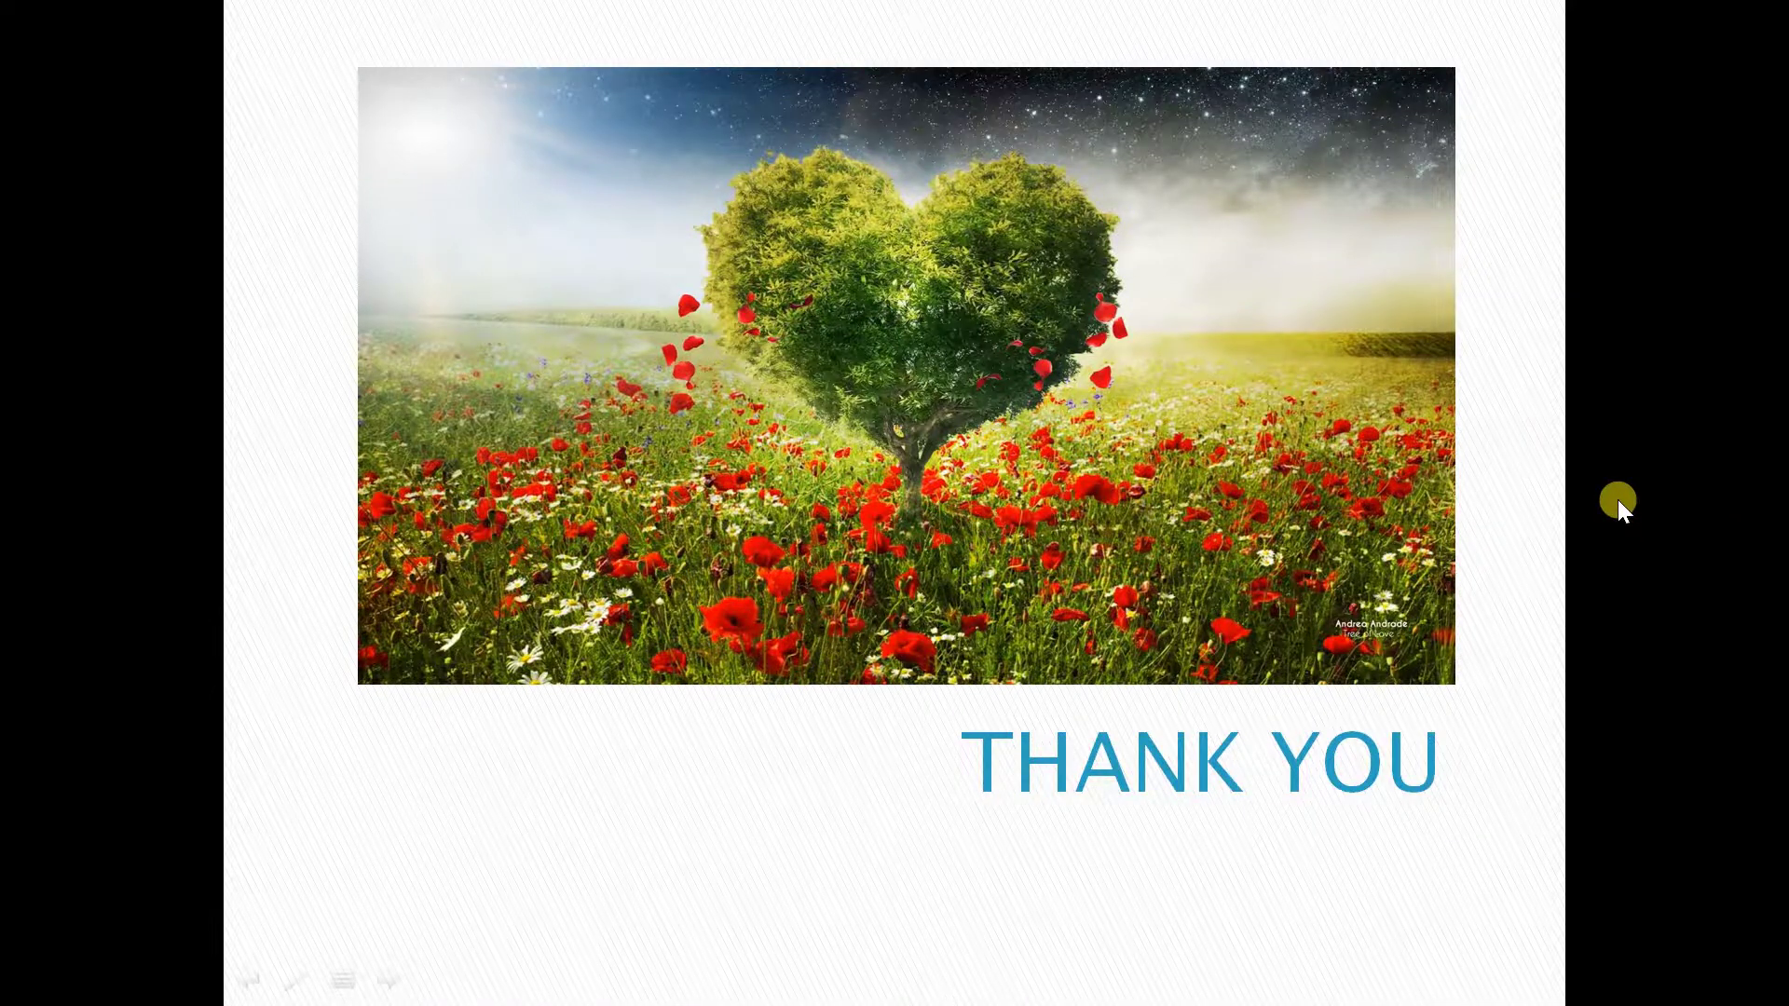
key("Escape")
left_click(238, 517)
left_click(168, 321)
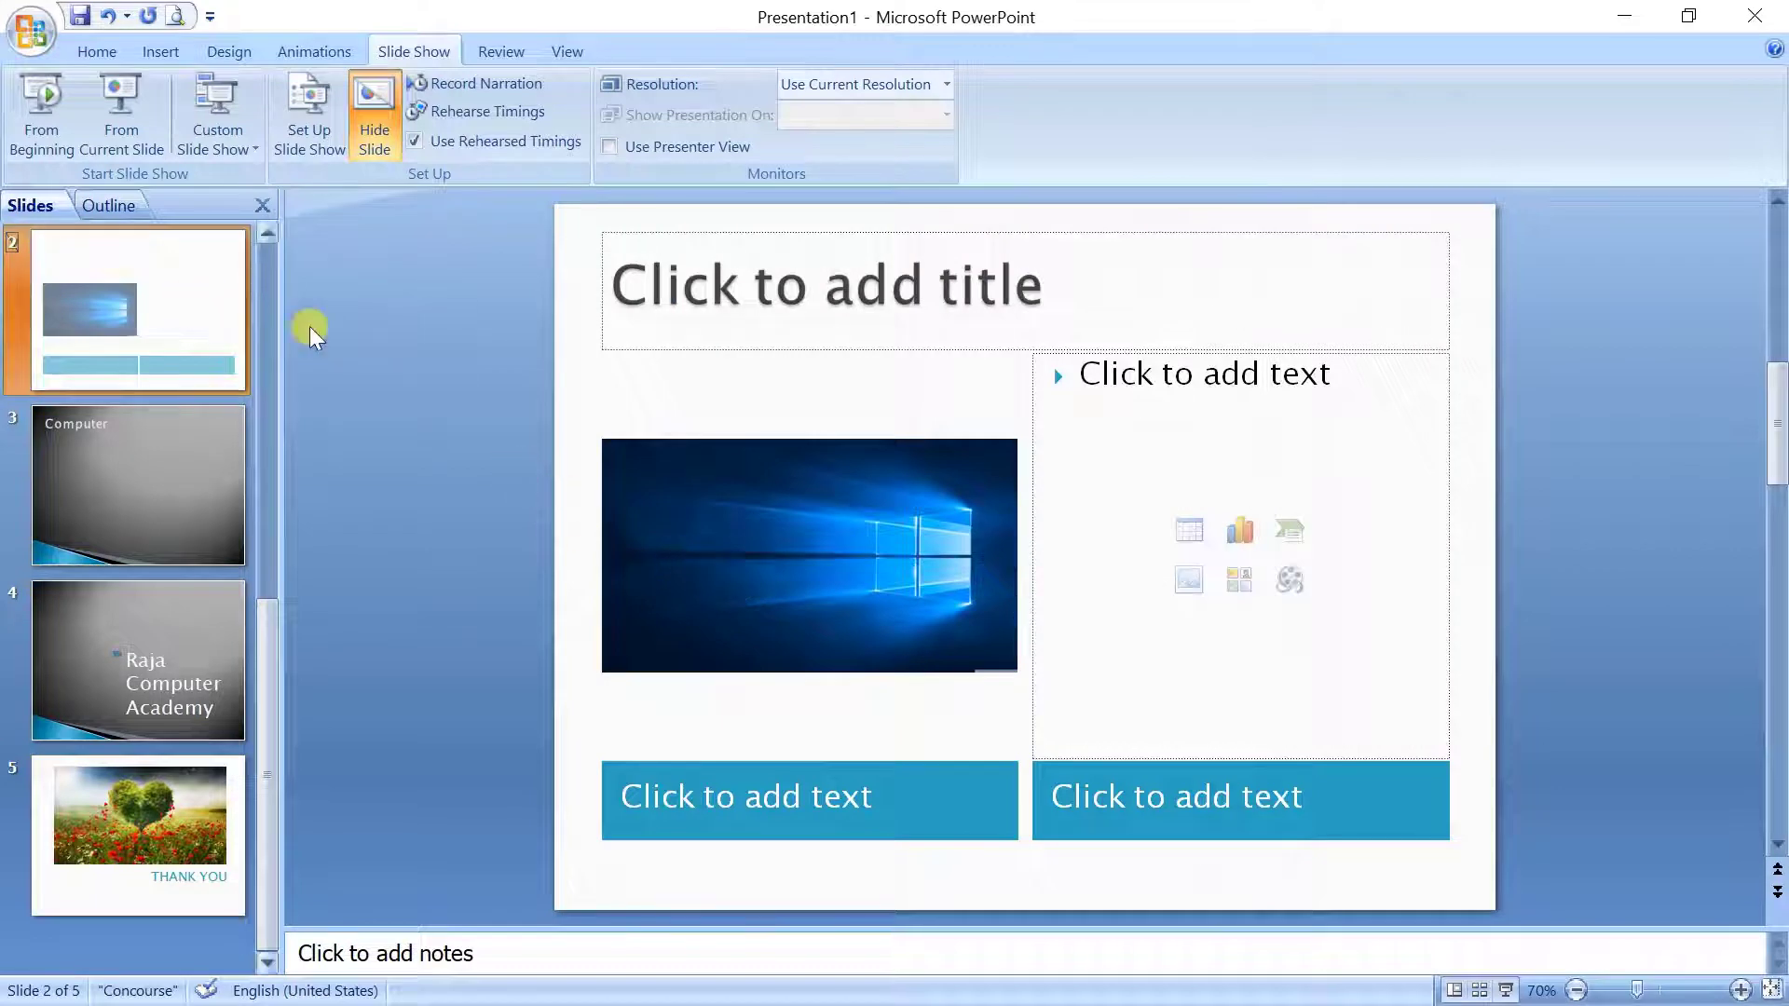
scroll(219, 496, "up", 2)
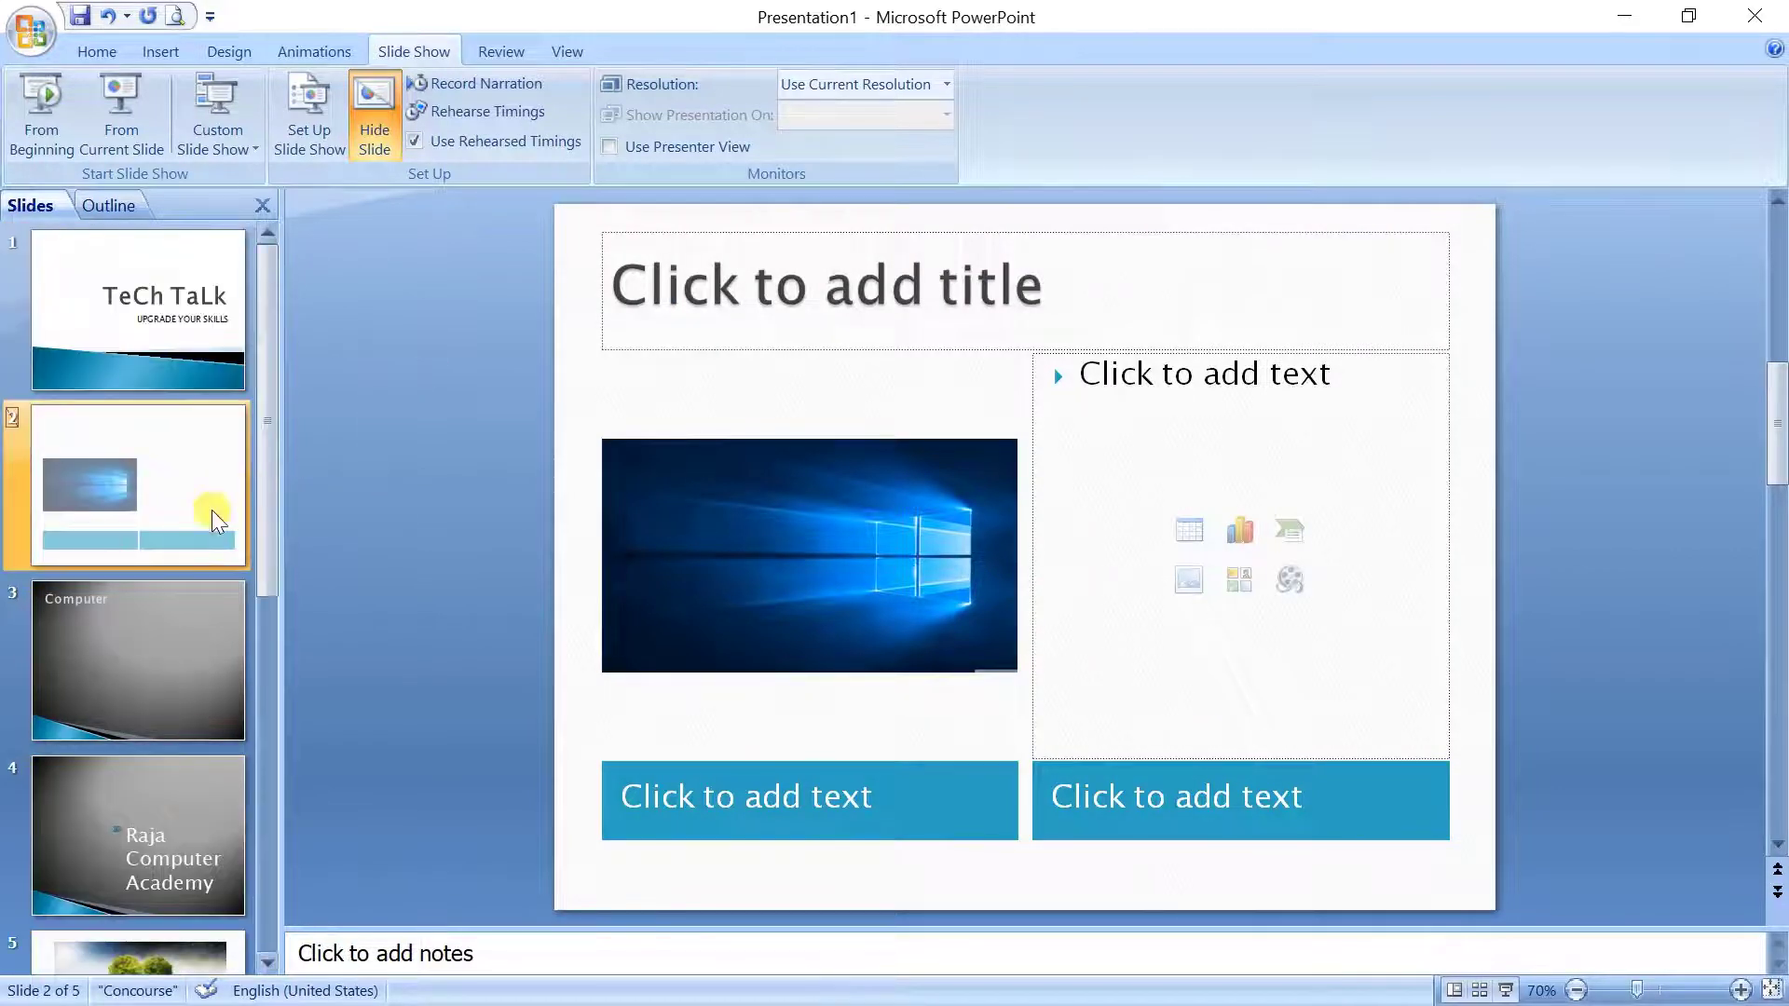
Go back to slide 1 and open the Record Narration settings.
key("Page_Up")
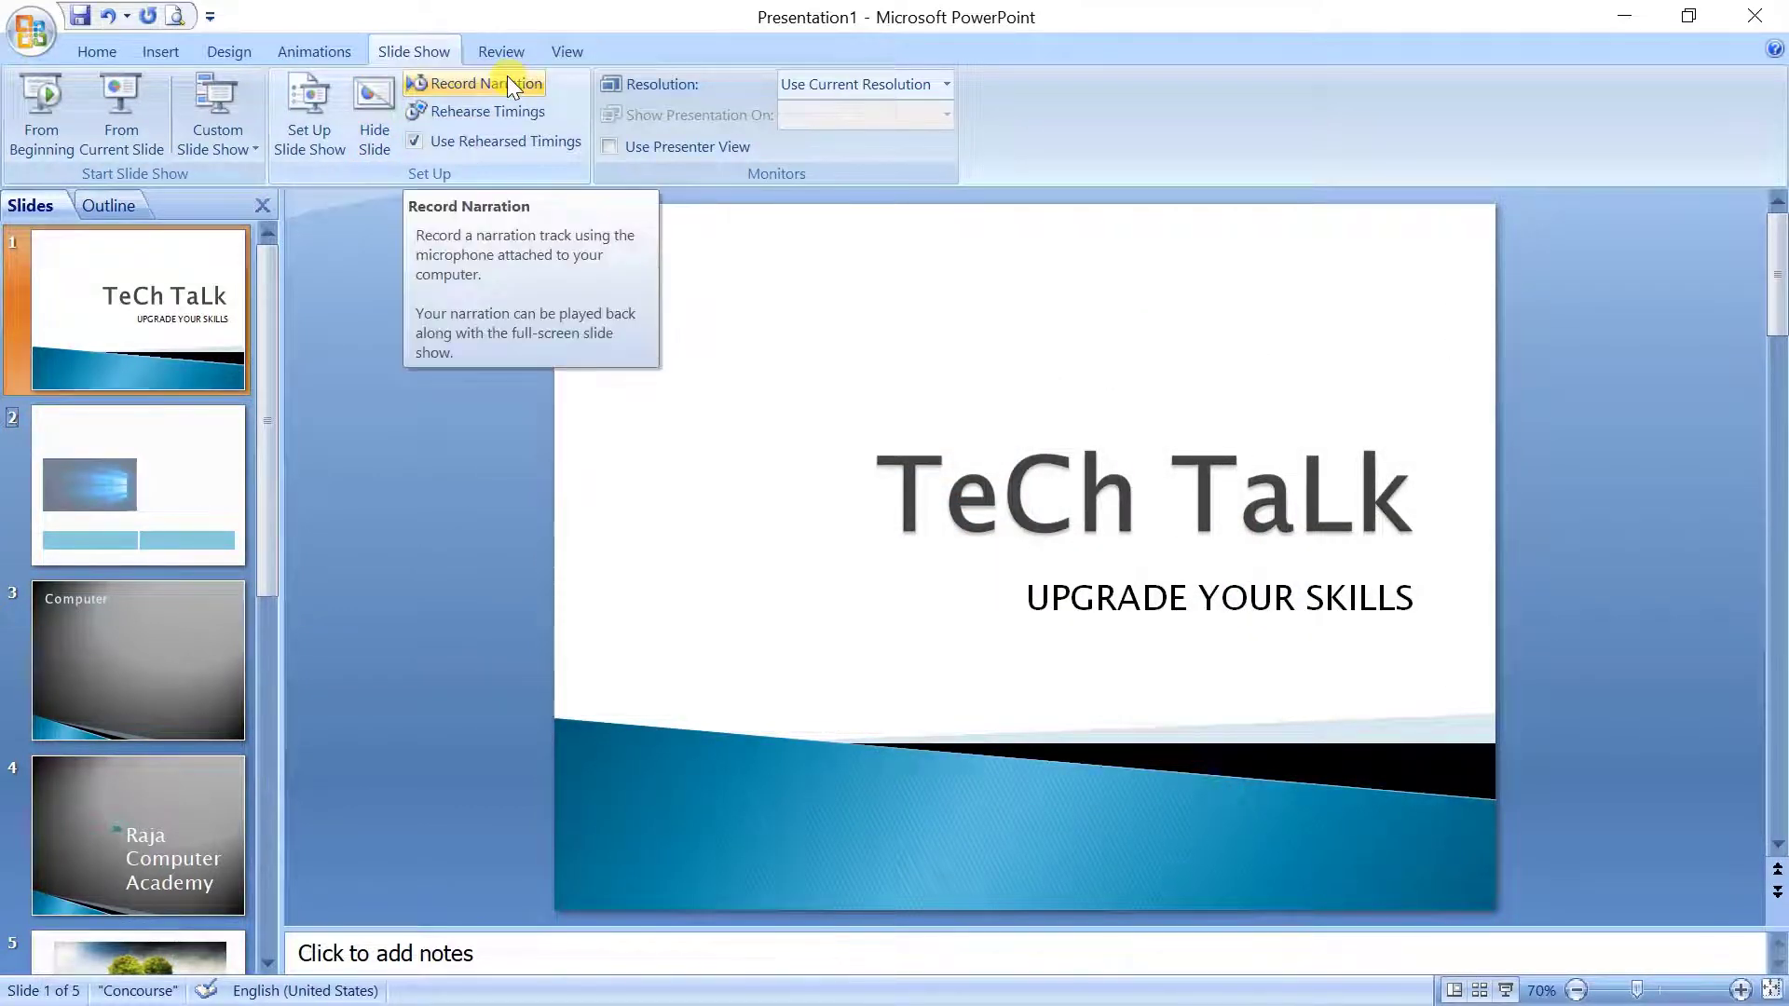
left_click(511, 86)
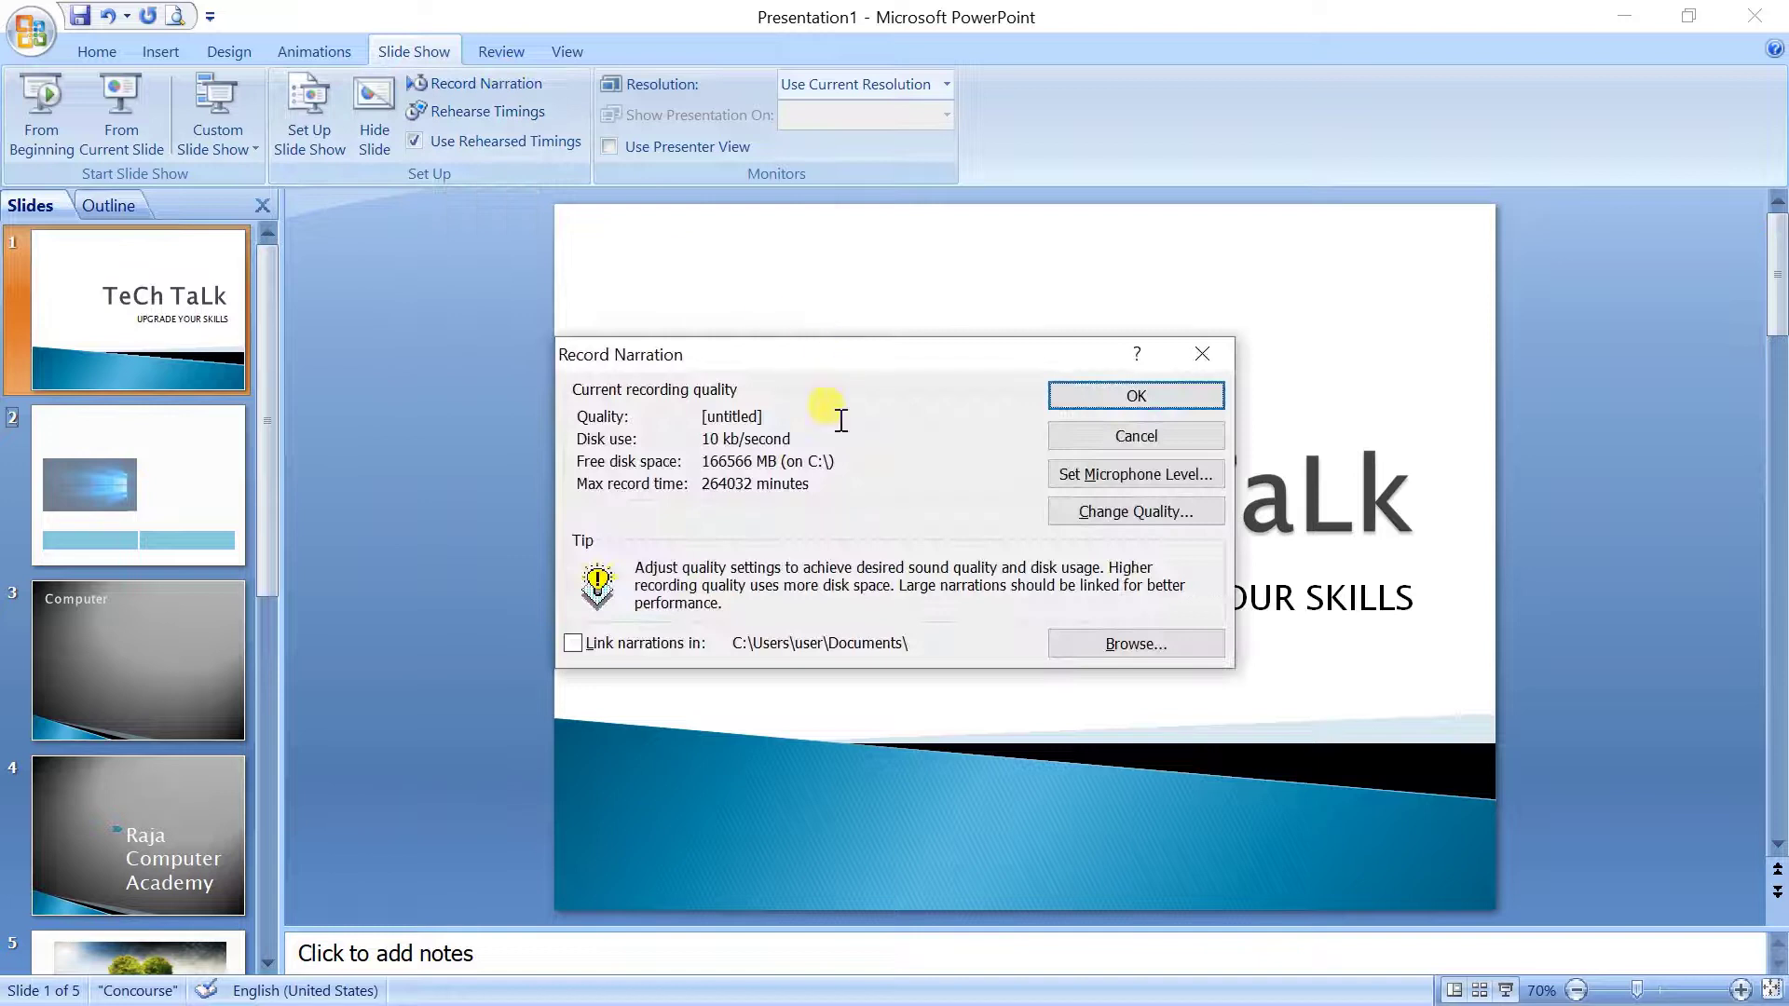
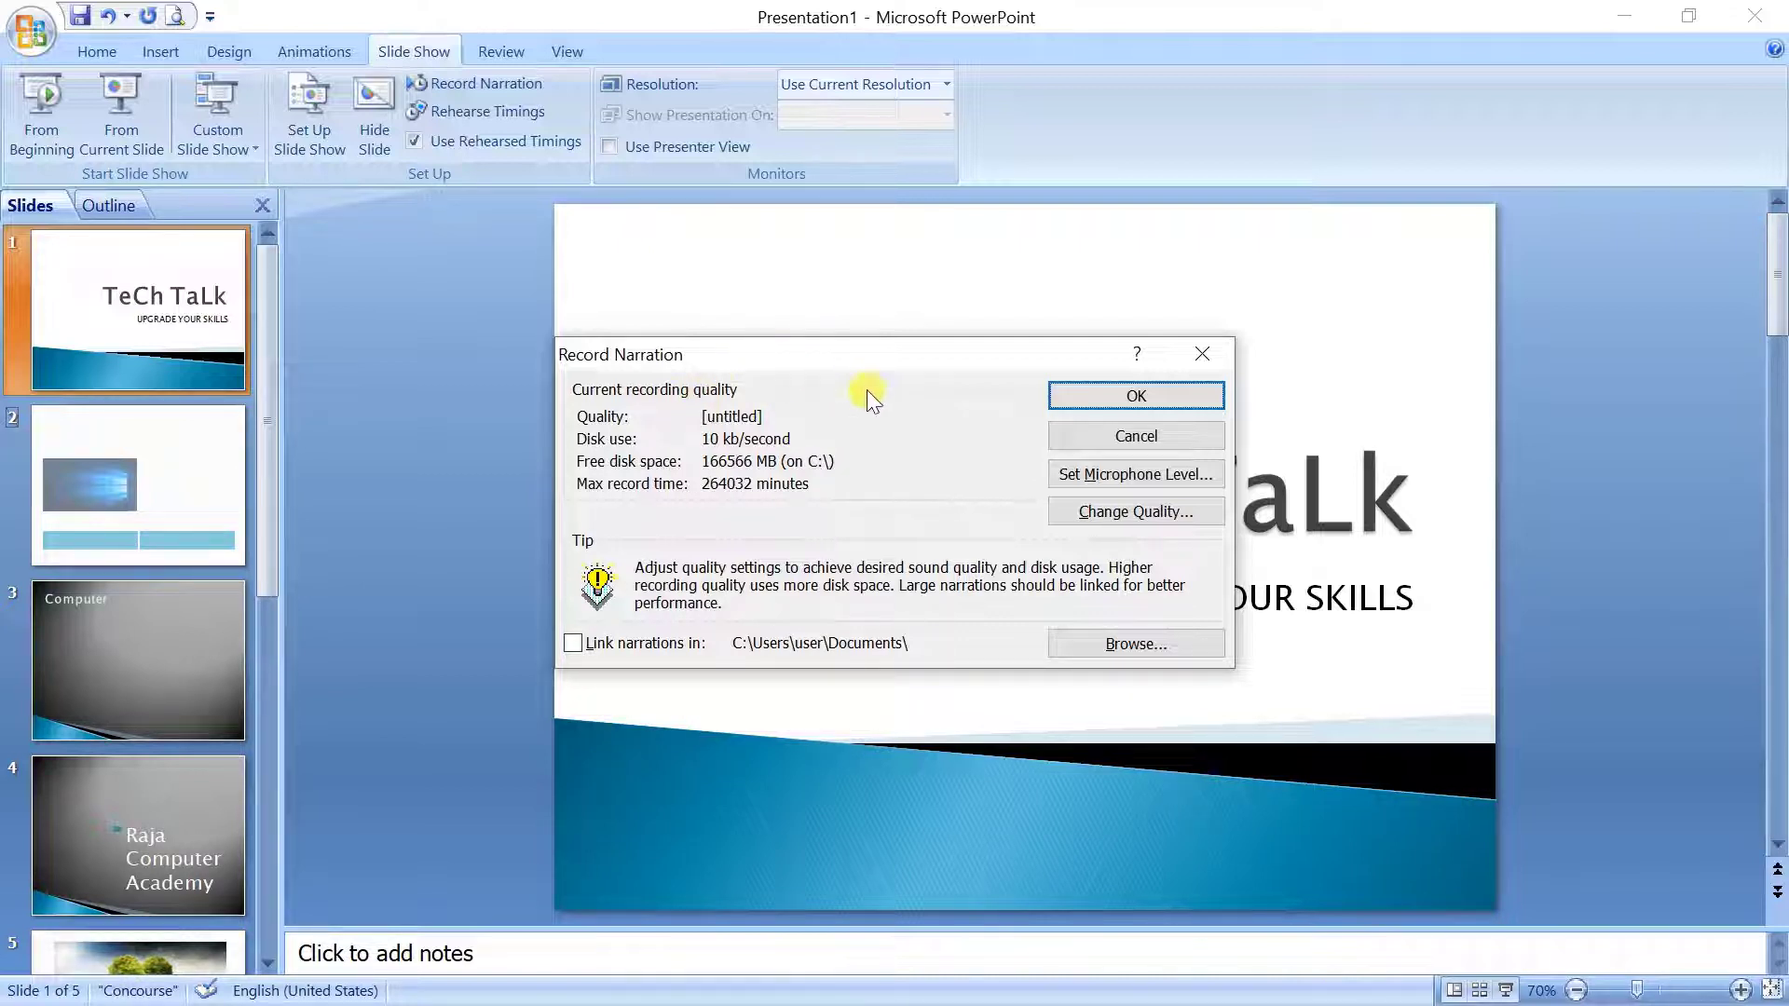
Check the microphone and browse the recording sound-quality attributes, leaving them unchanged.
left_click(1130, 475)
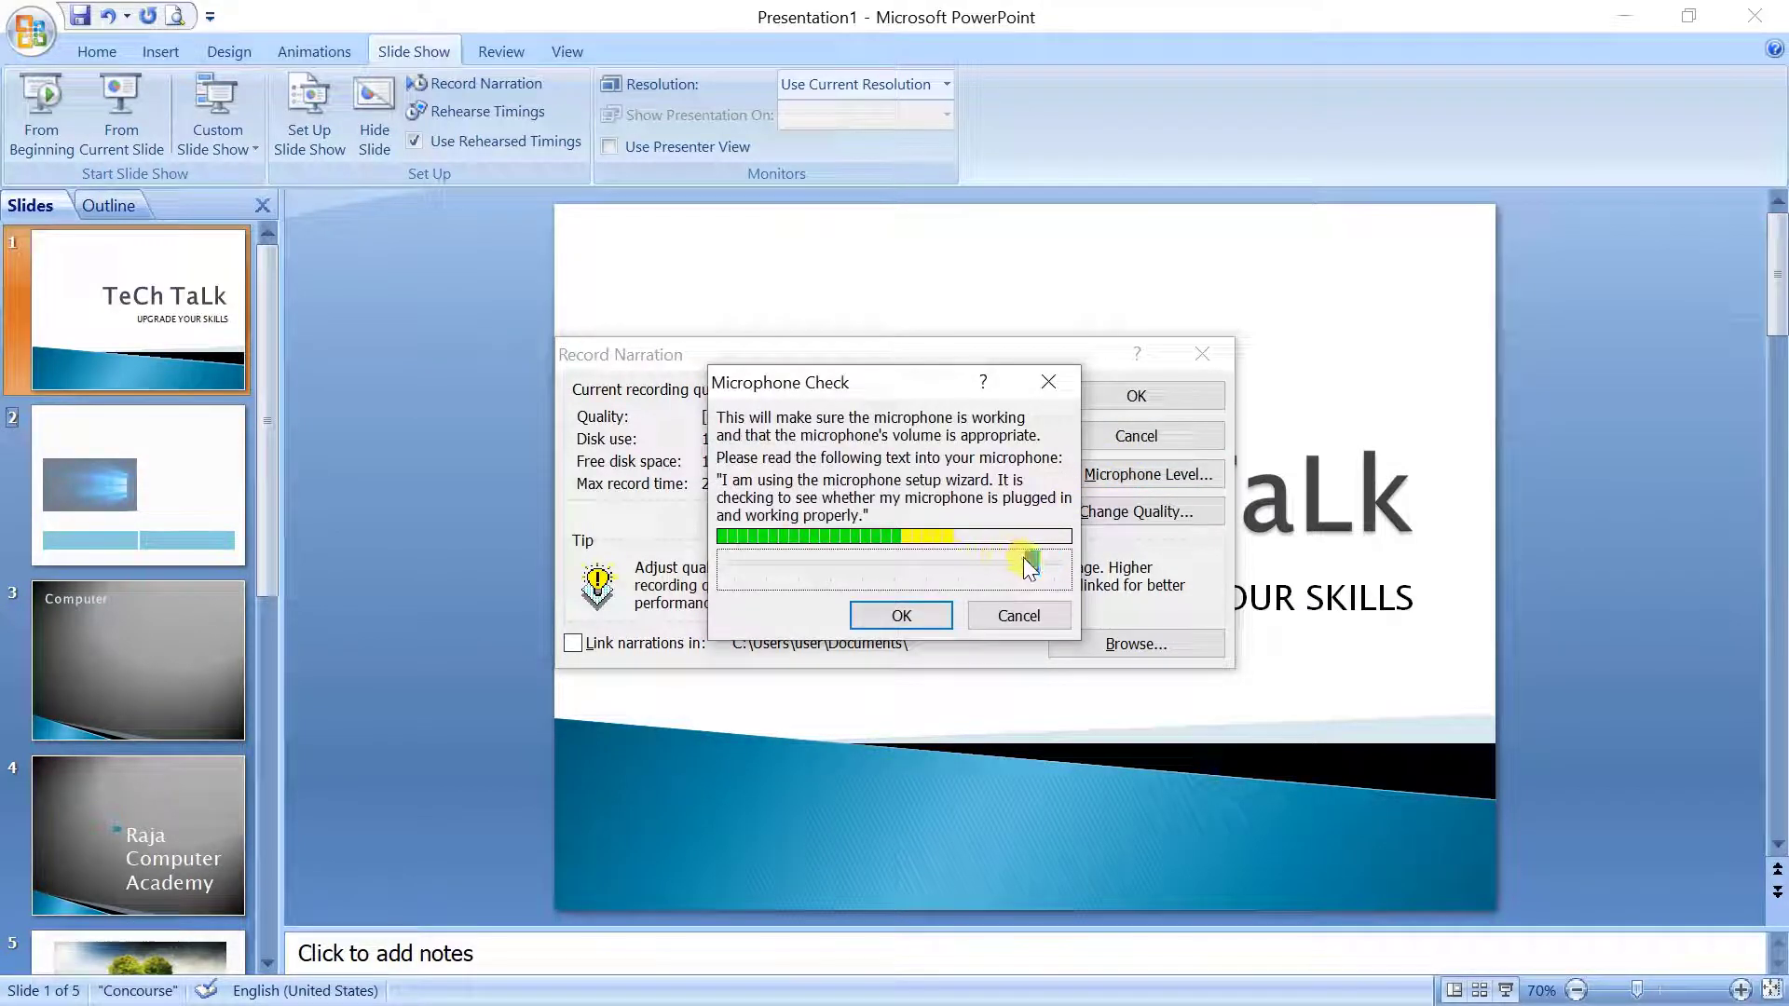
left_click(1055, 610)
left_click(1139, 512)
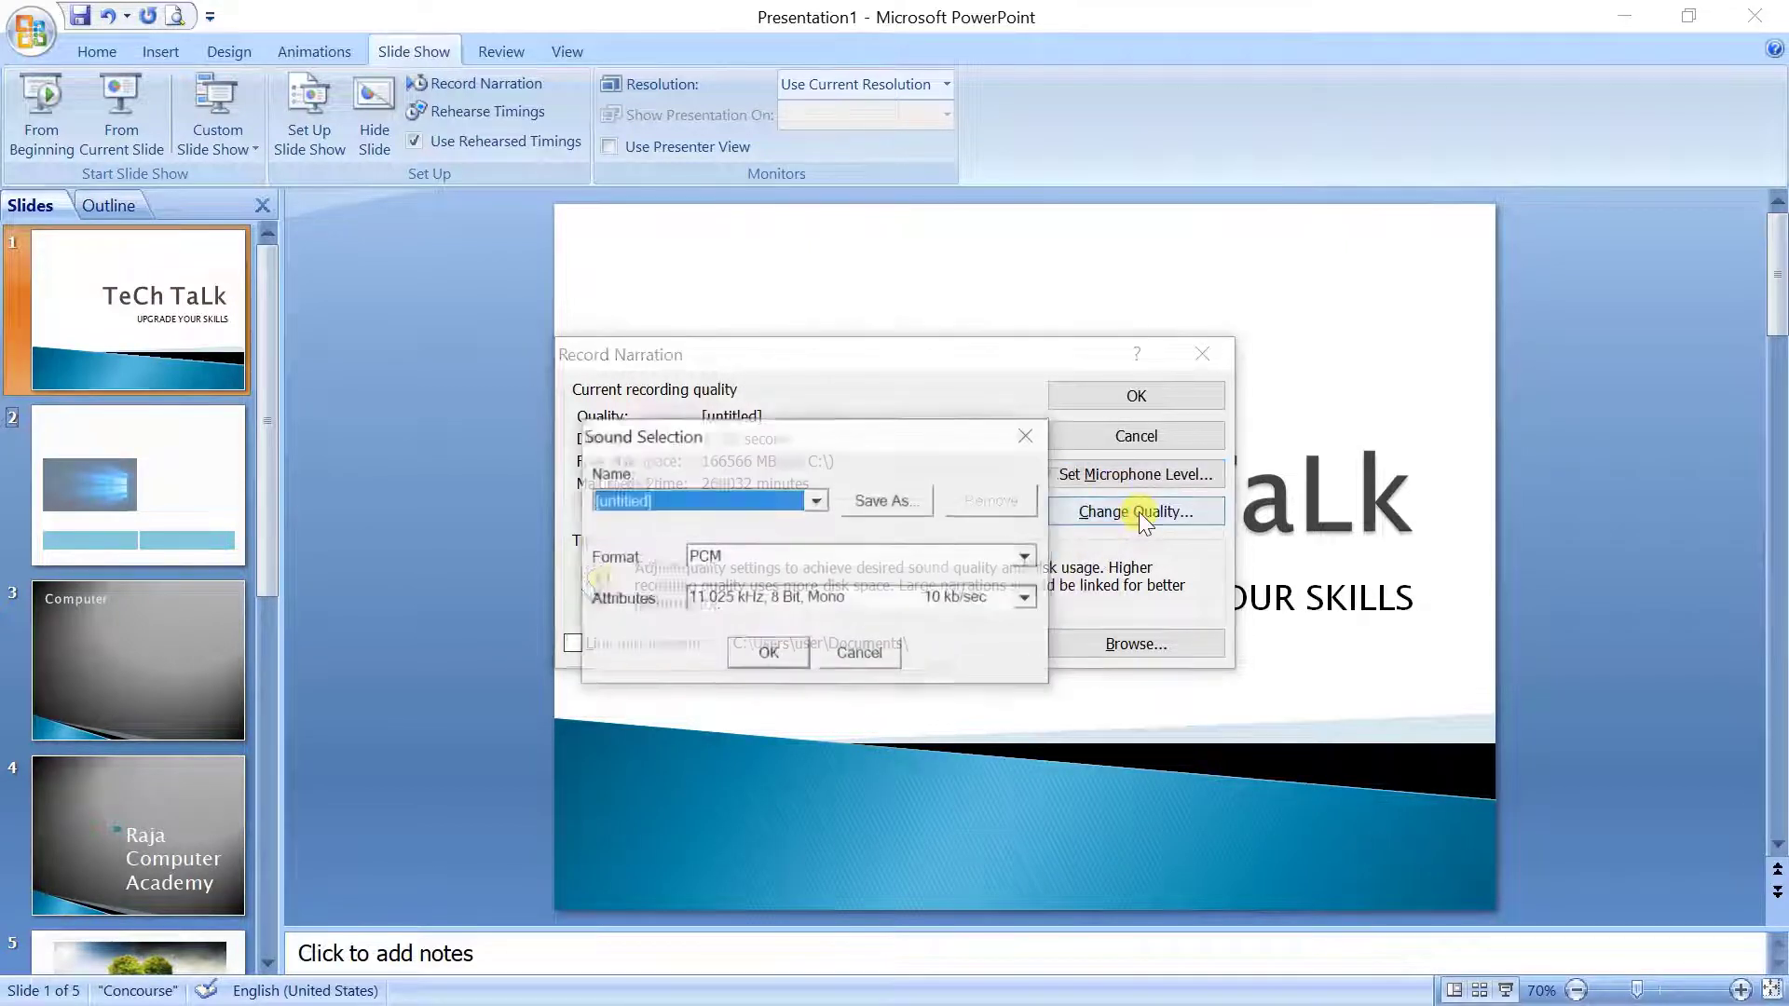
left_click(816, 501)
left_click(820, 522)
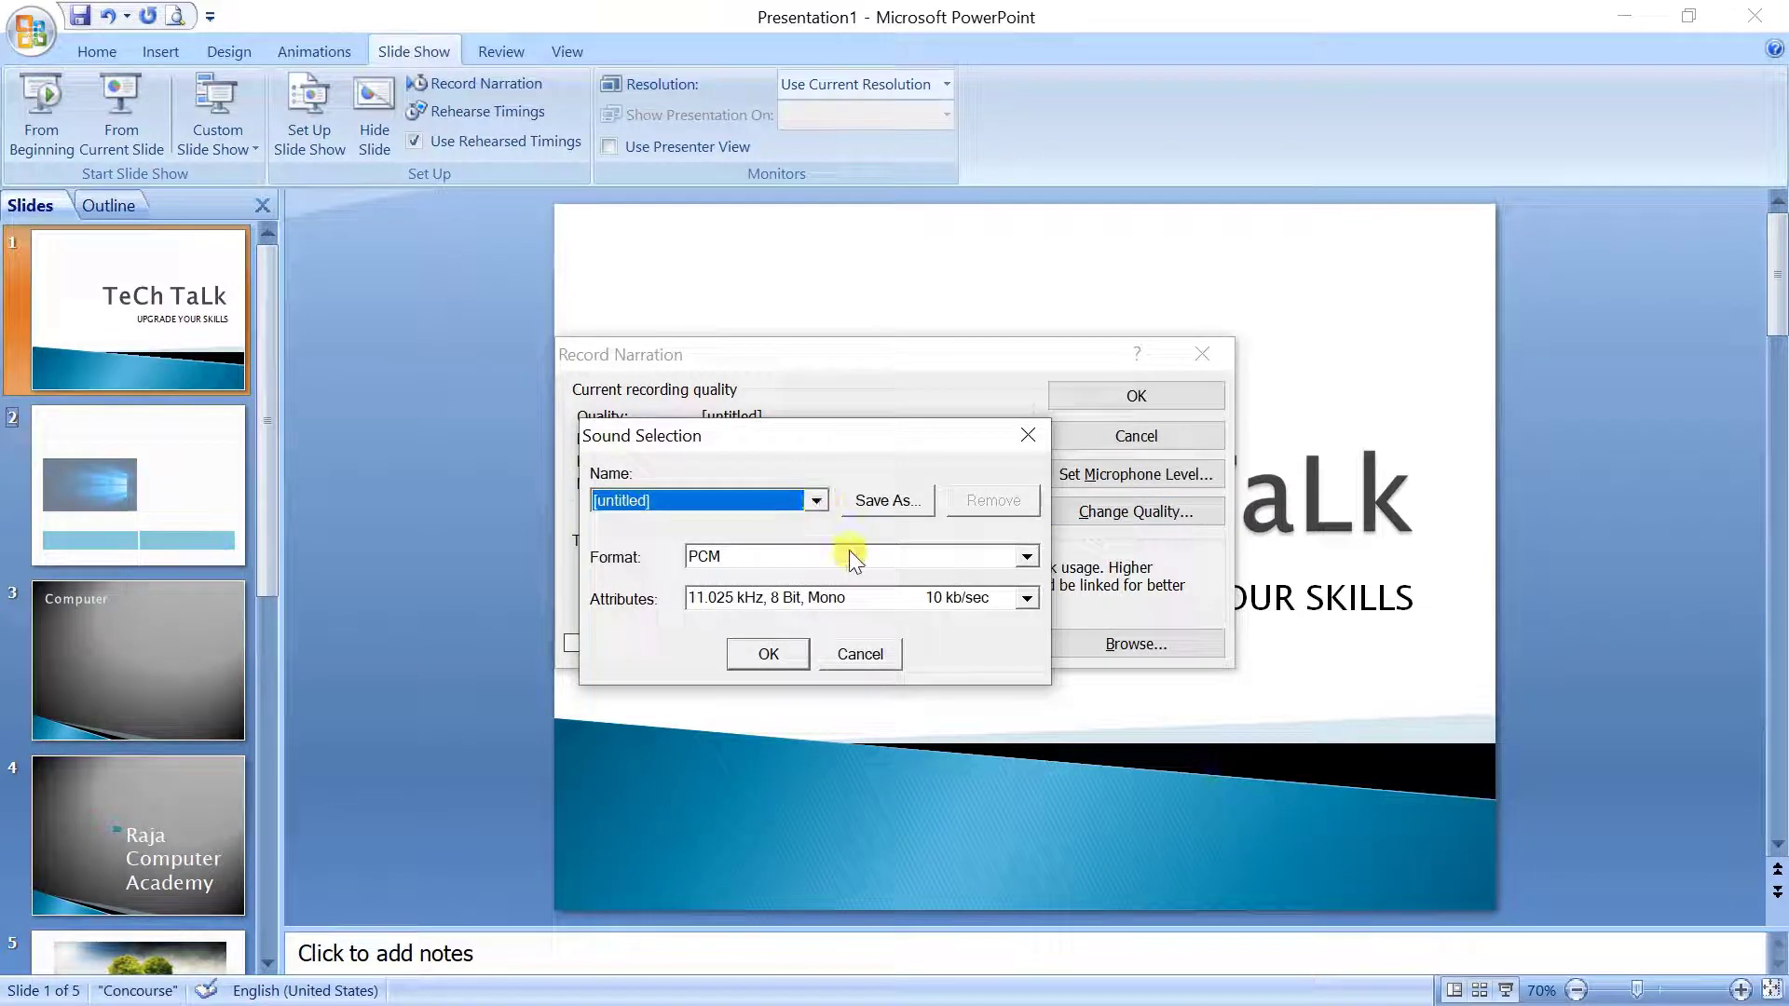
left_click(1029, 596)
scroll(890, 662, "down", 1)
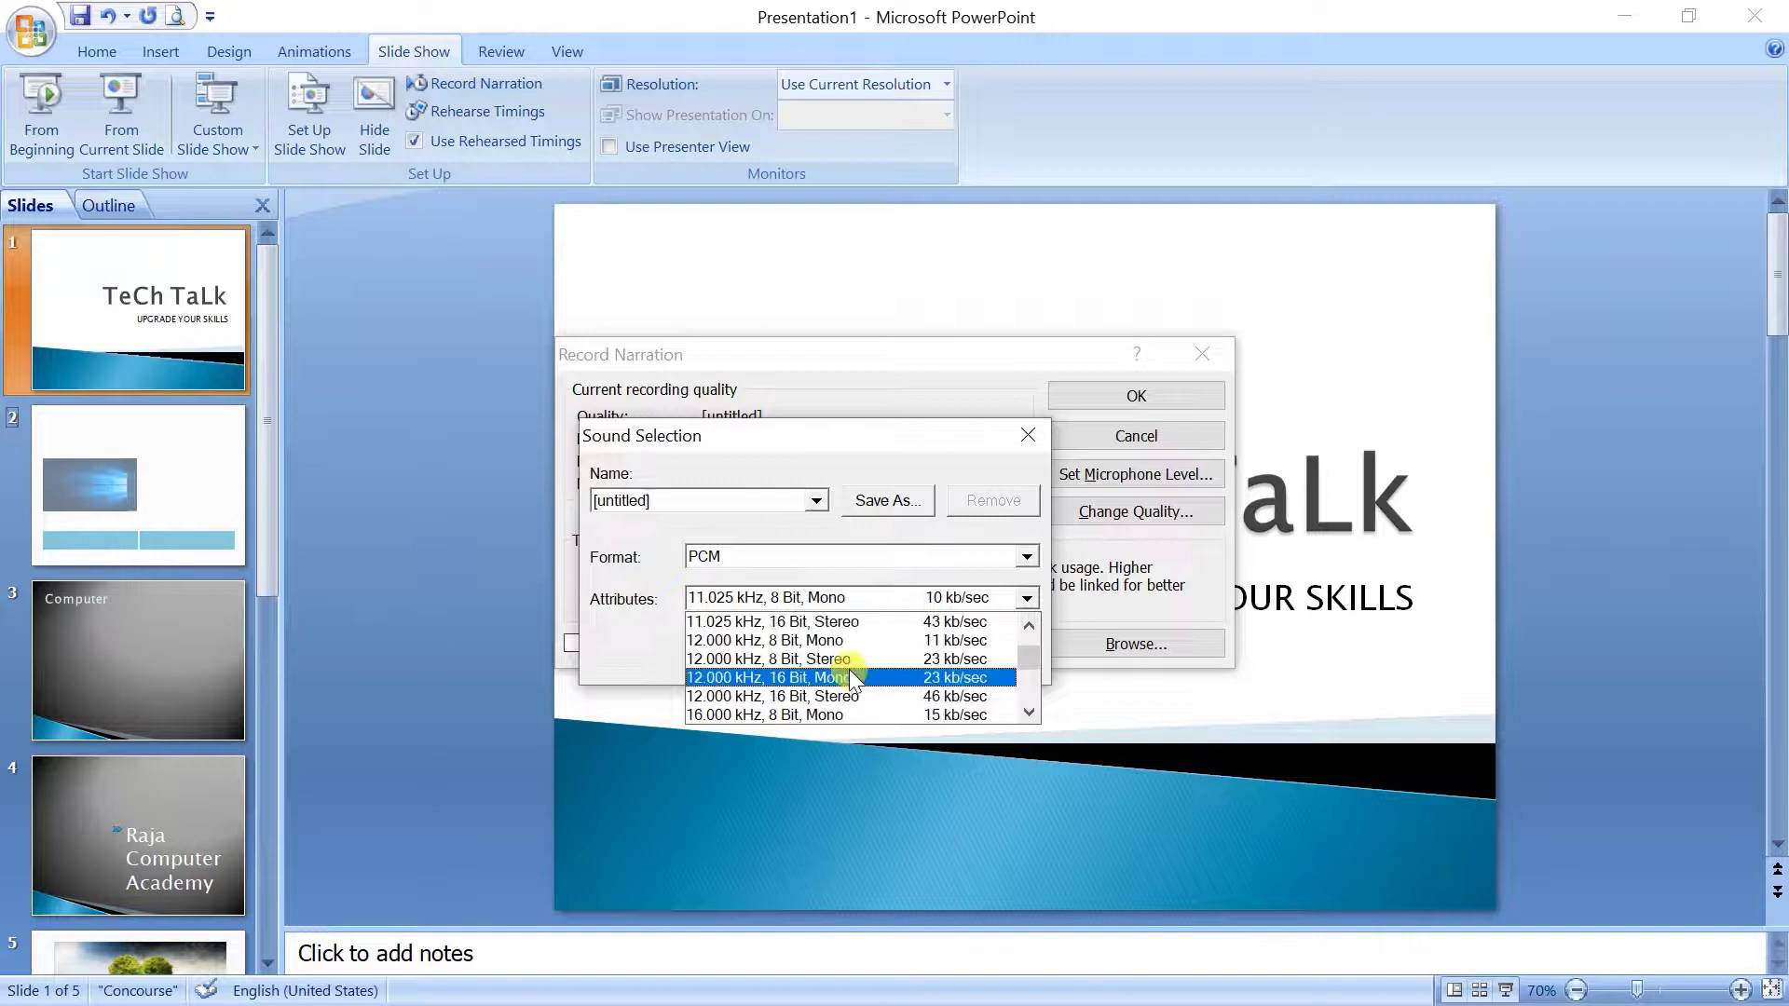
scroll(881, 639, "down", 1)
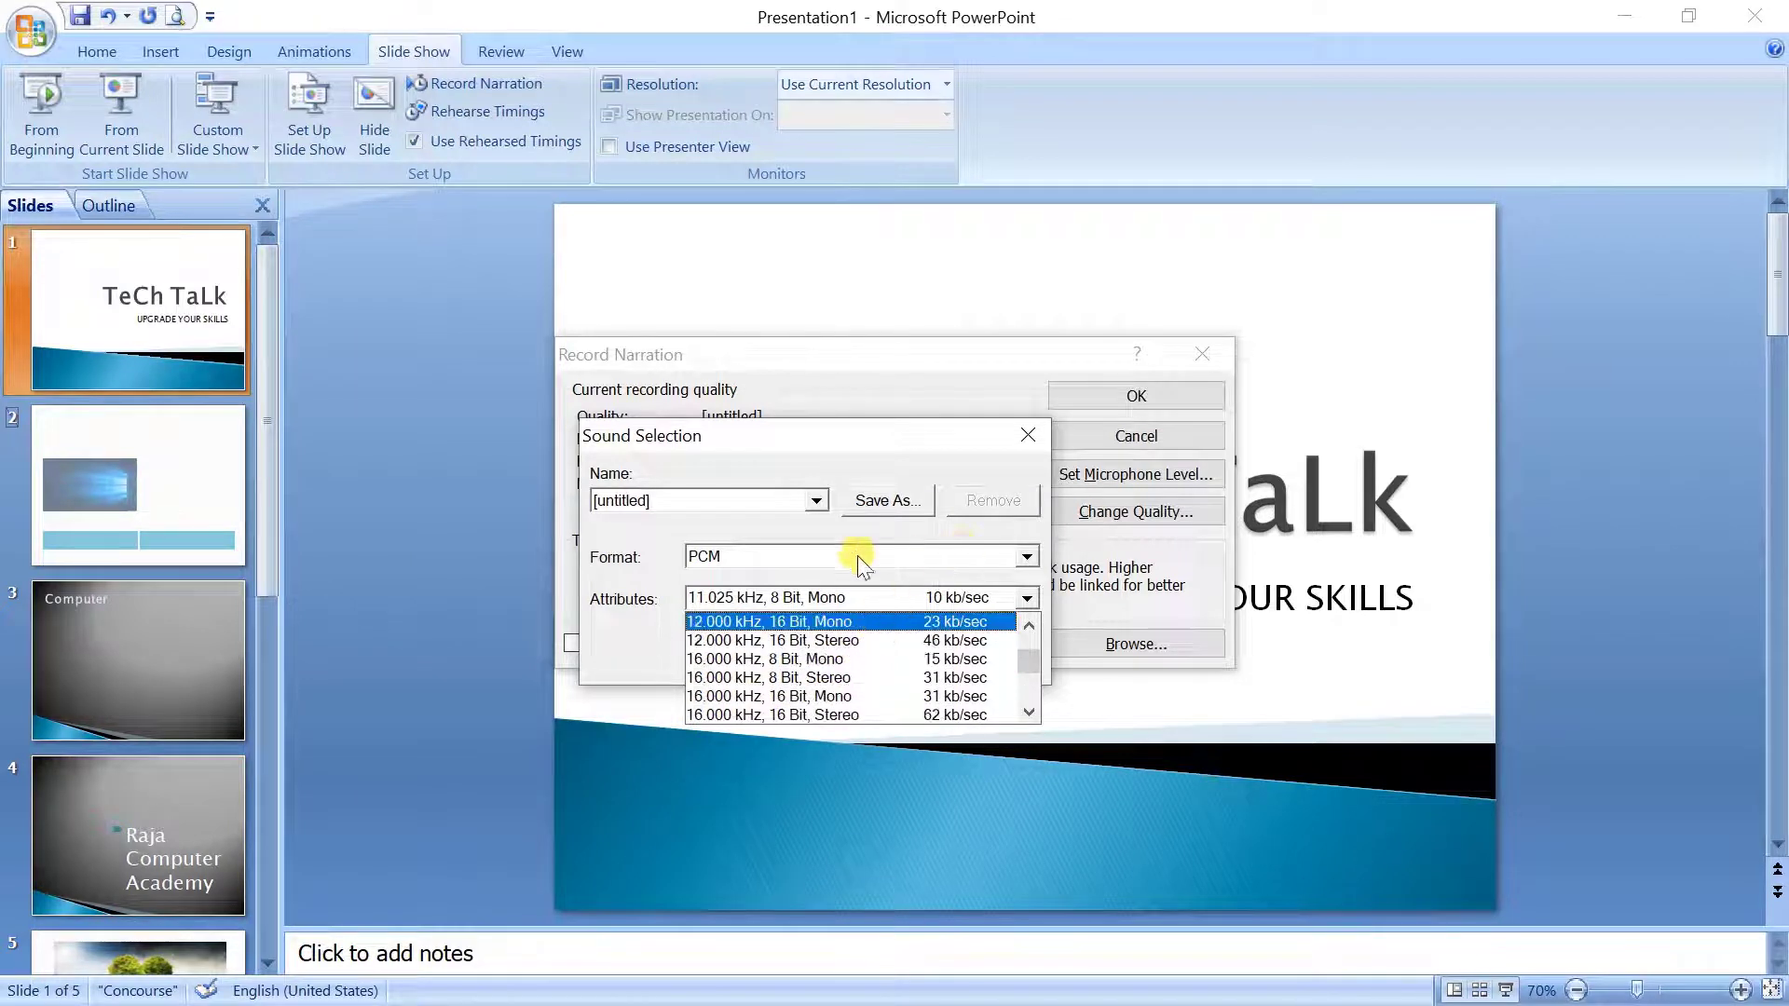
left_click(759, 543)
left_click(853, 656)
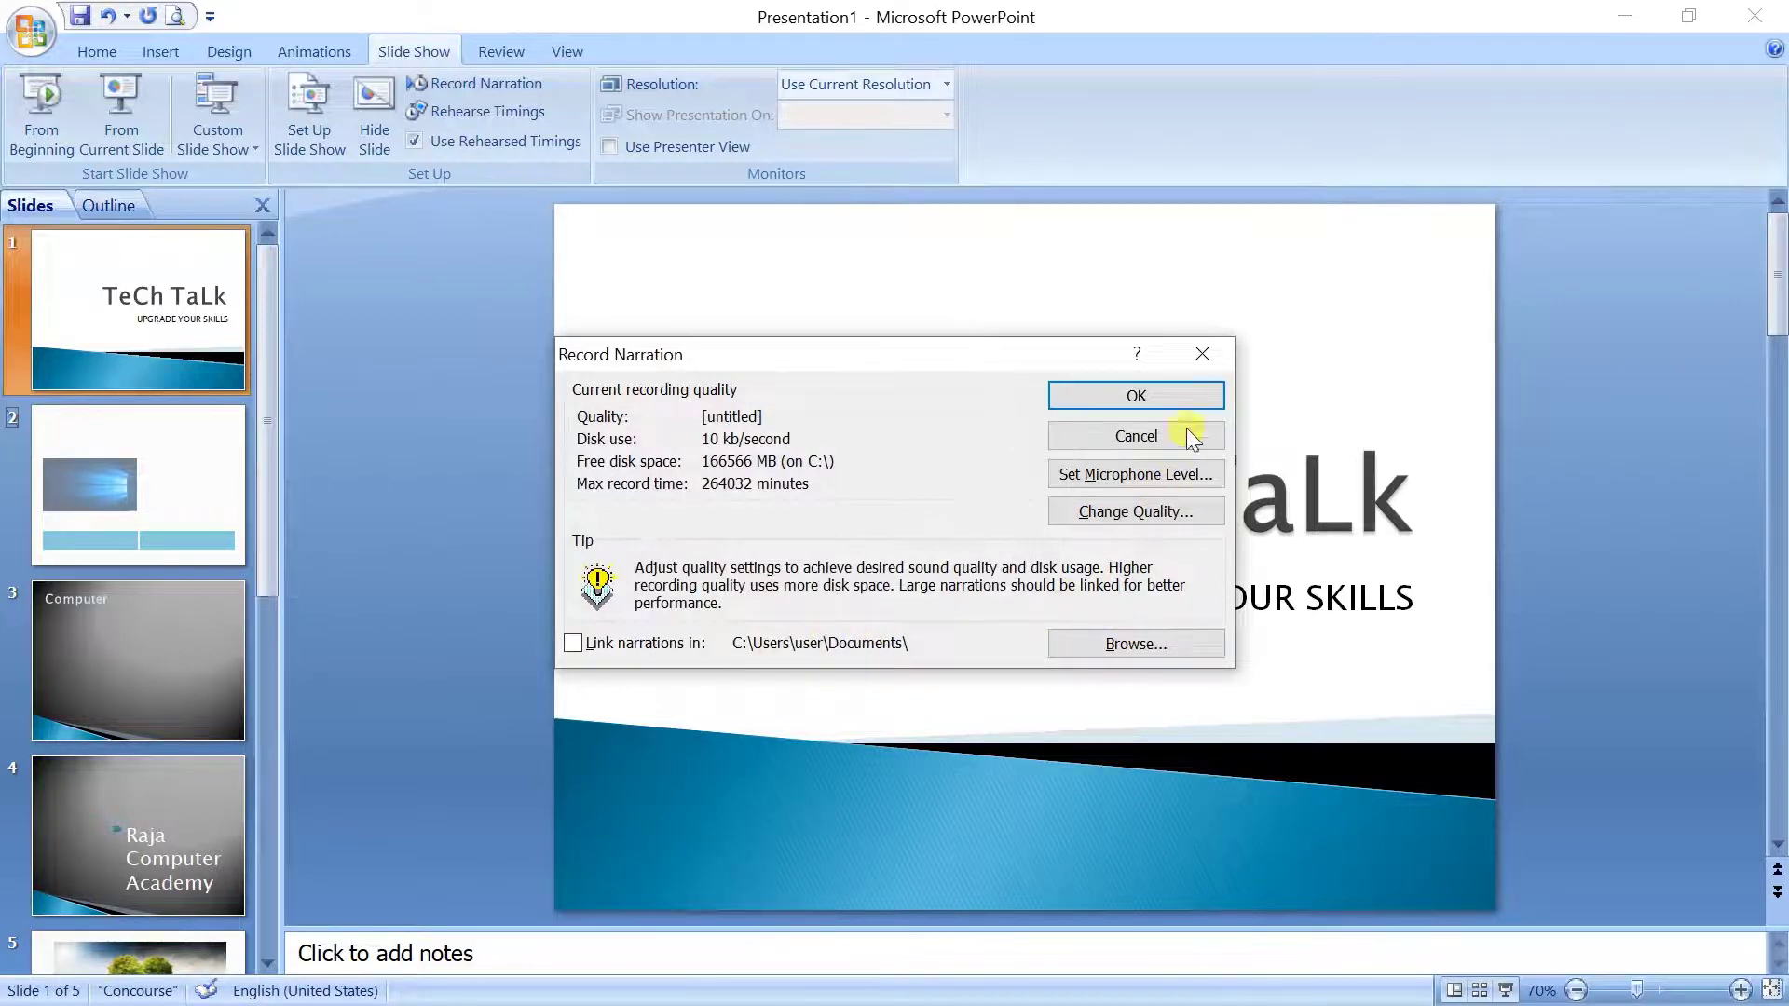
Record narration through every slide, save the slide timings, and return to Normal view.
left_click(1172, 392)
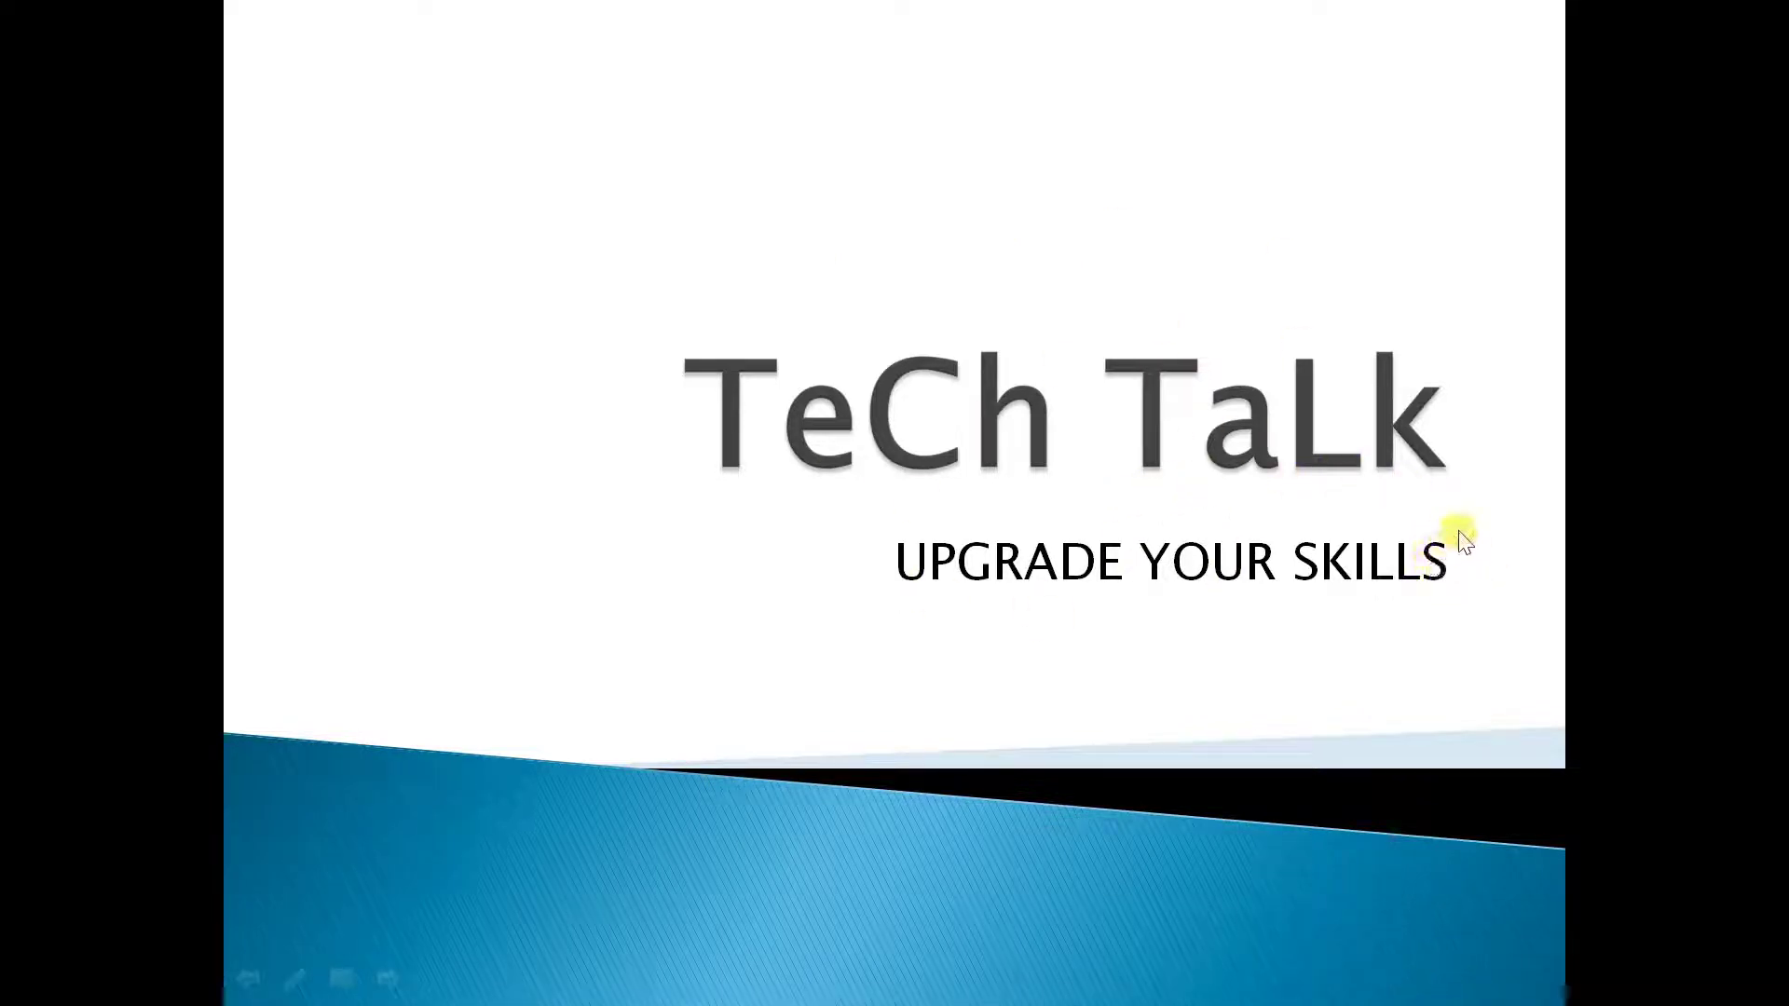
left_click(1618, 516)
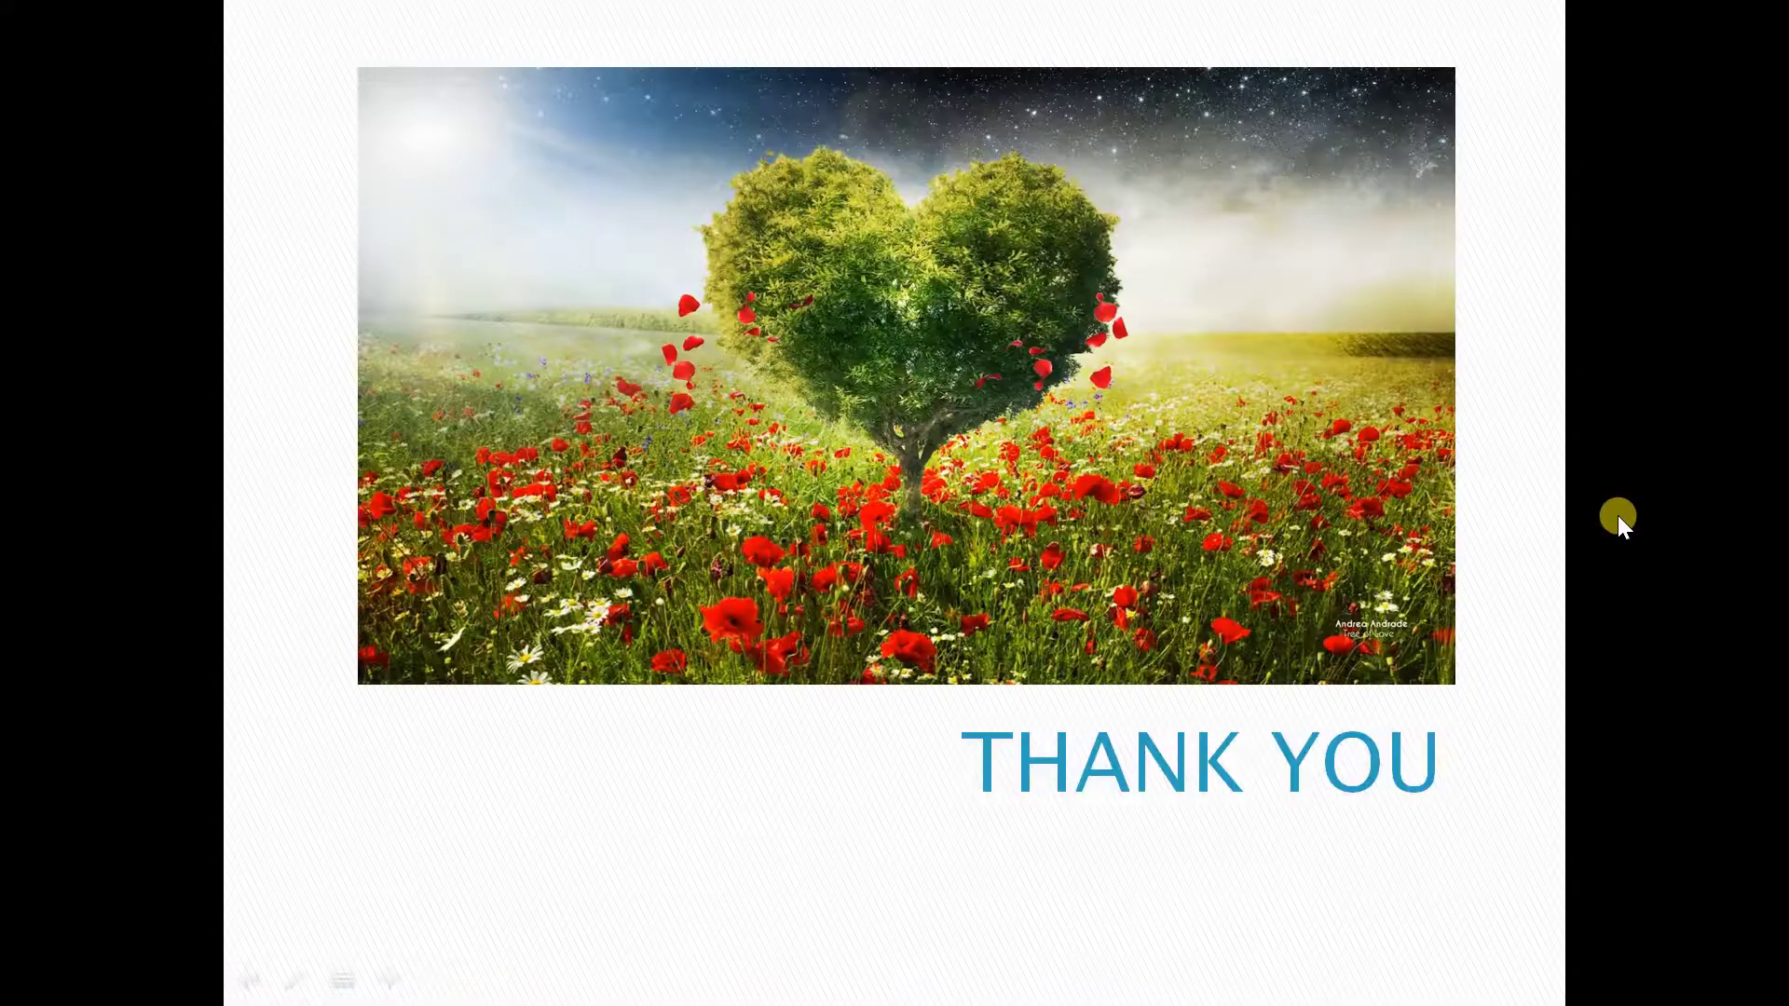
left_click(1607, 519)
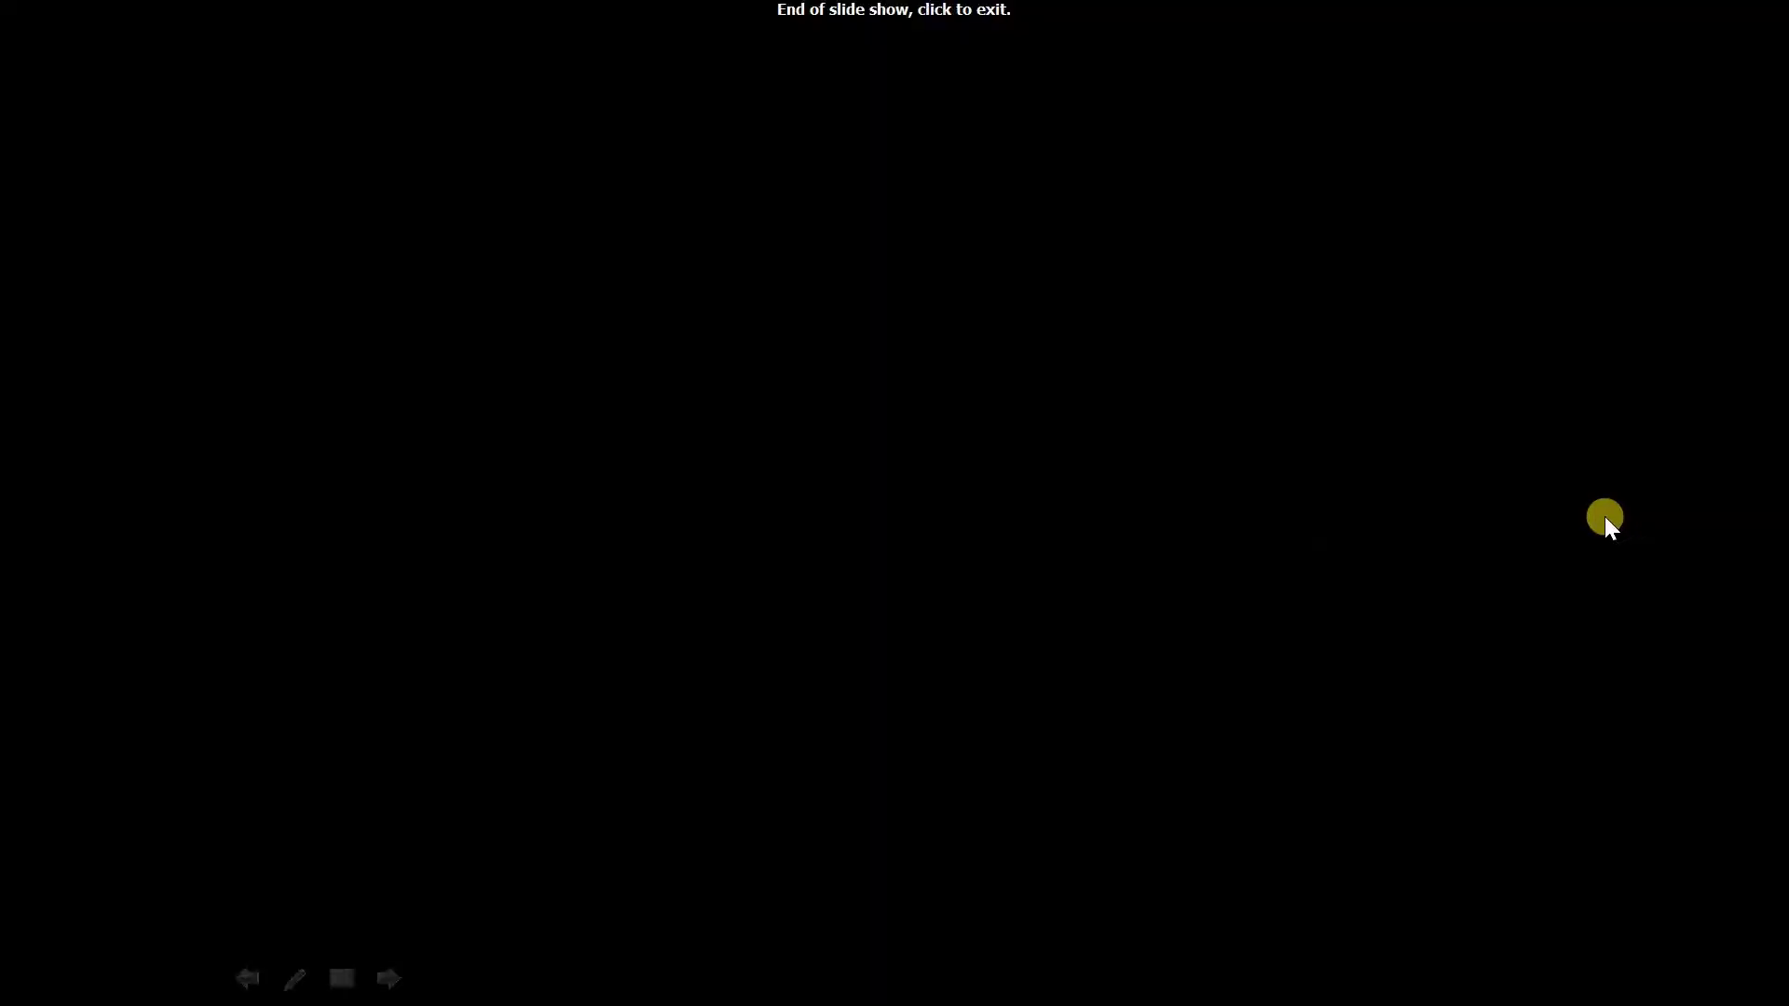
left_click(1601, 511)
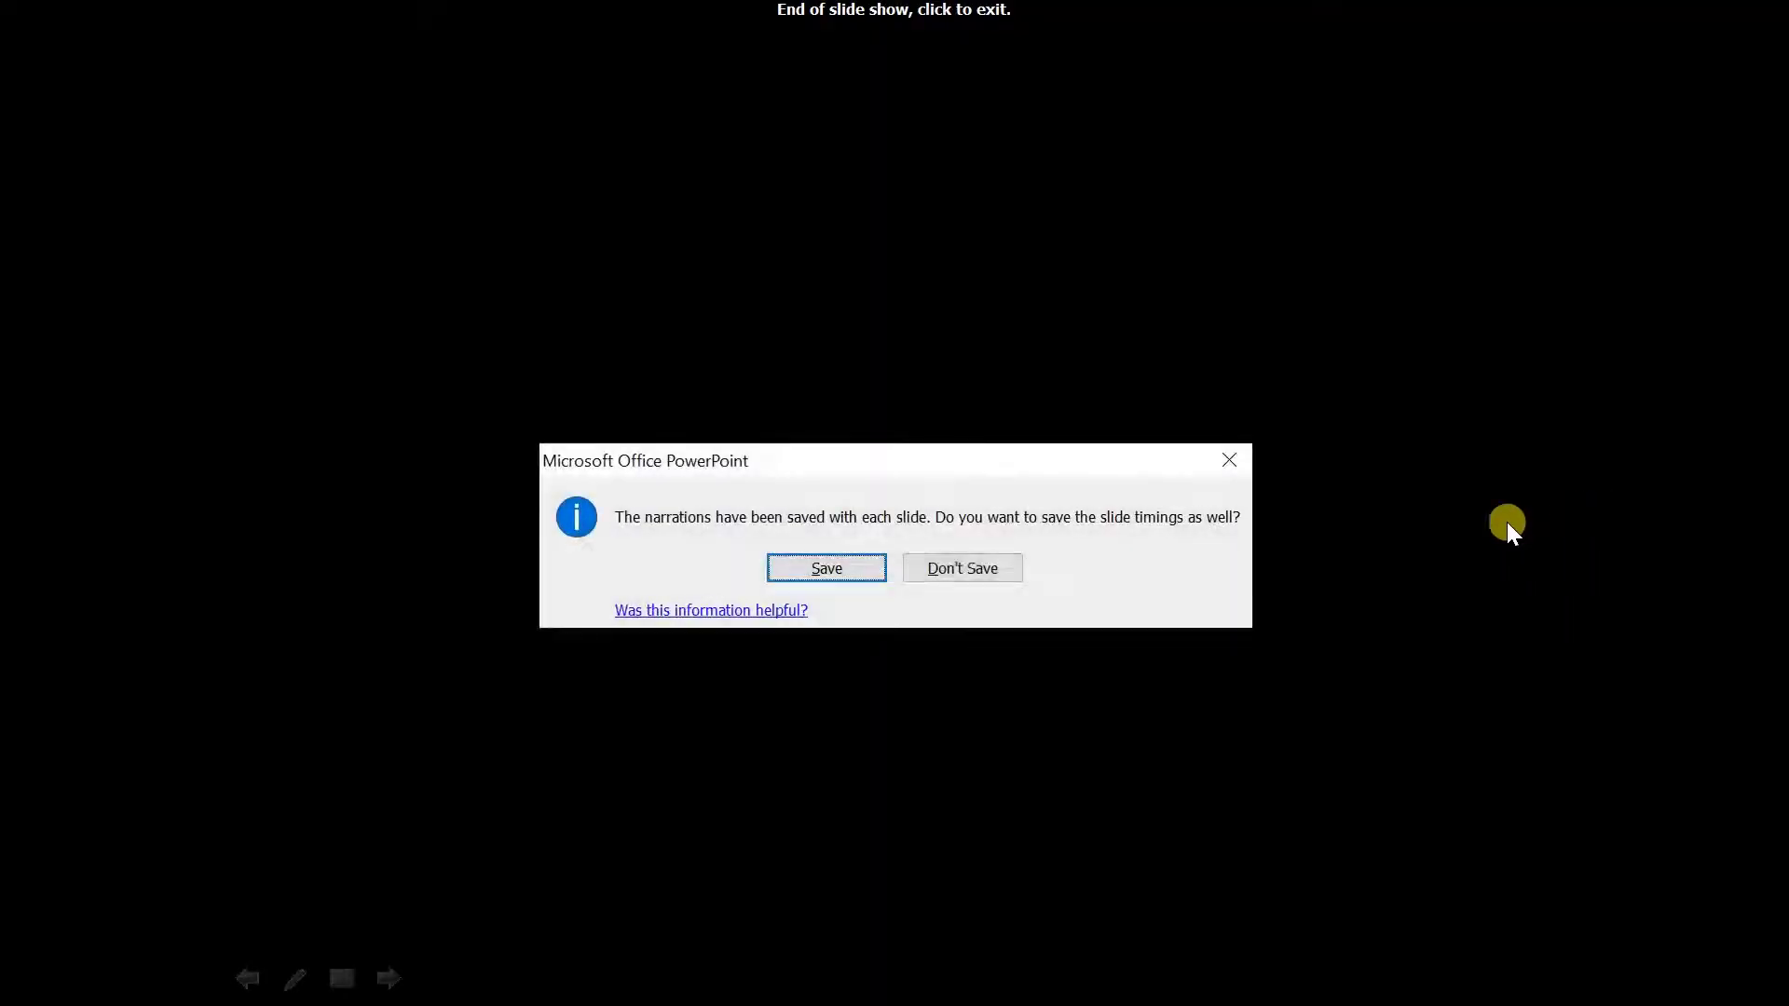
left_click(817, 569)
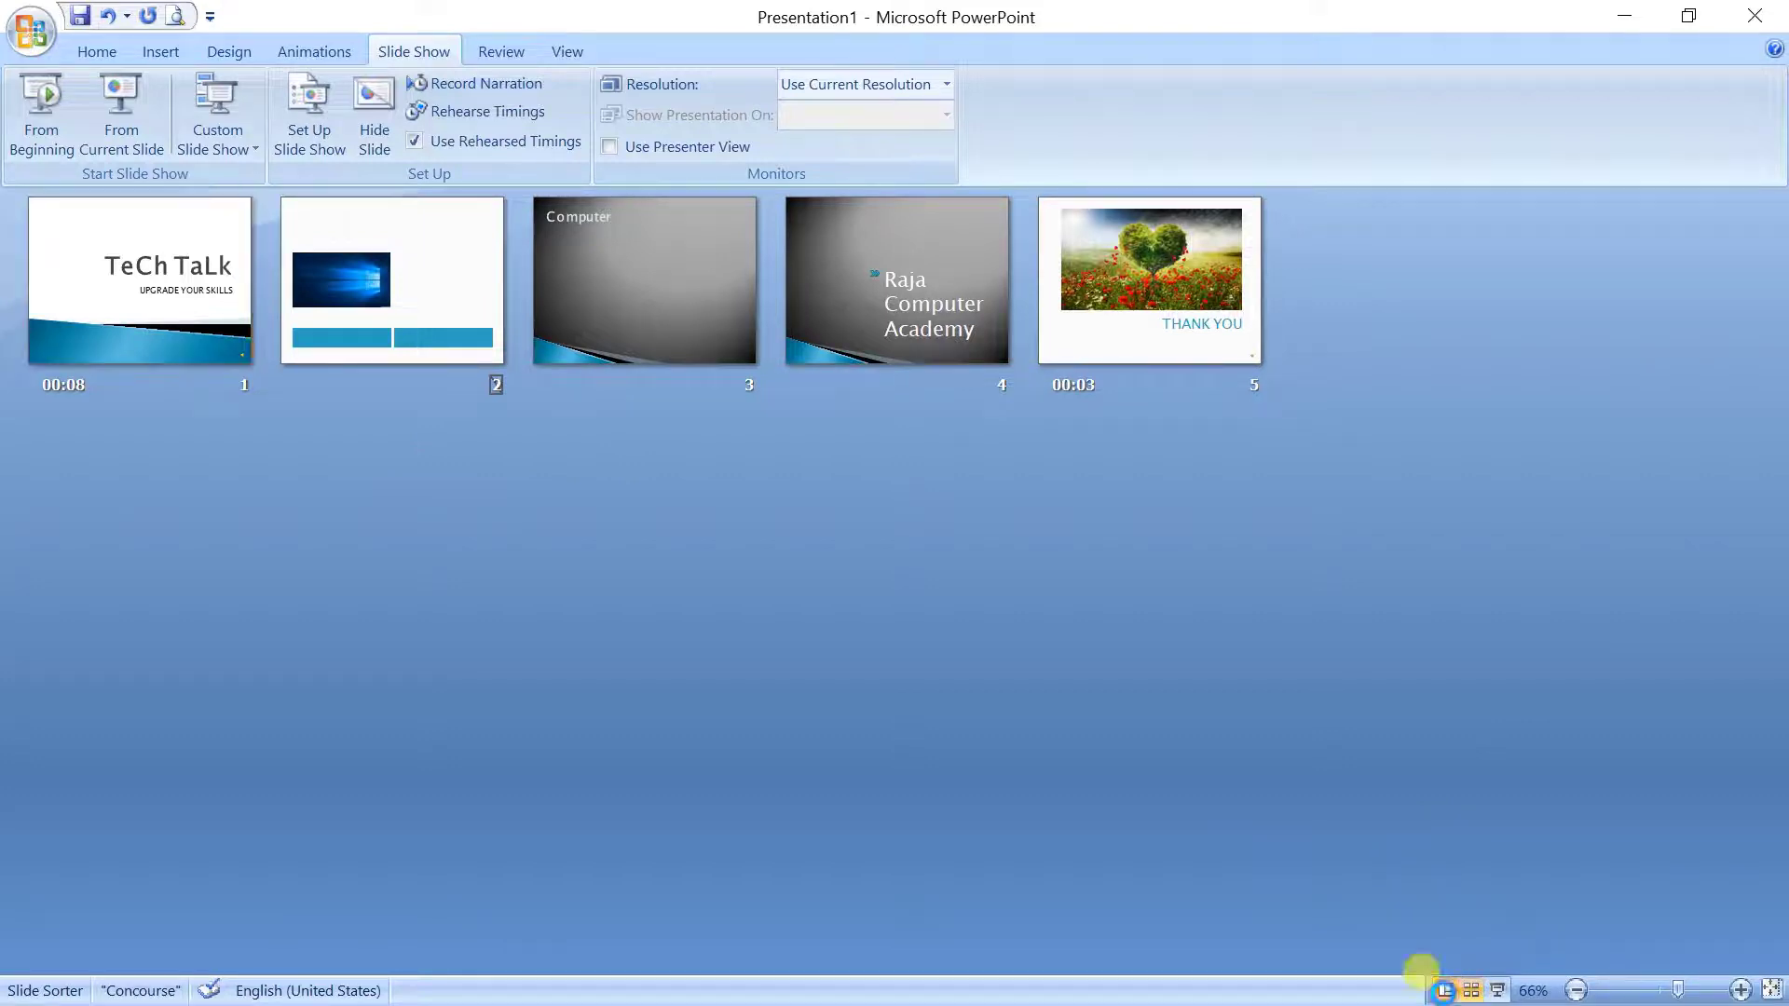
left_click(1446, 991)
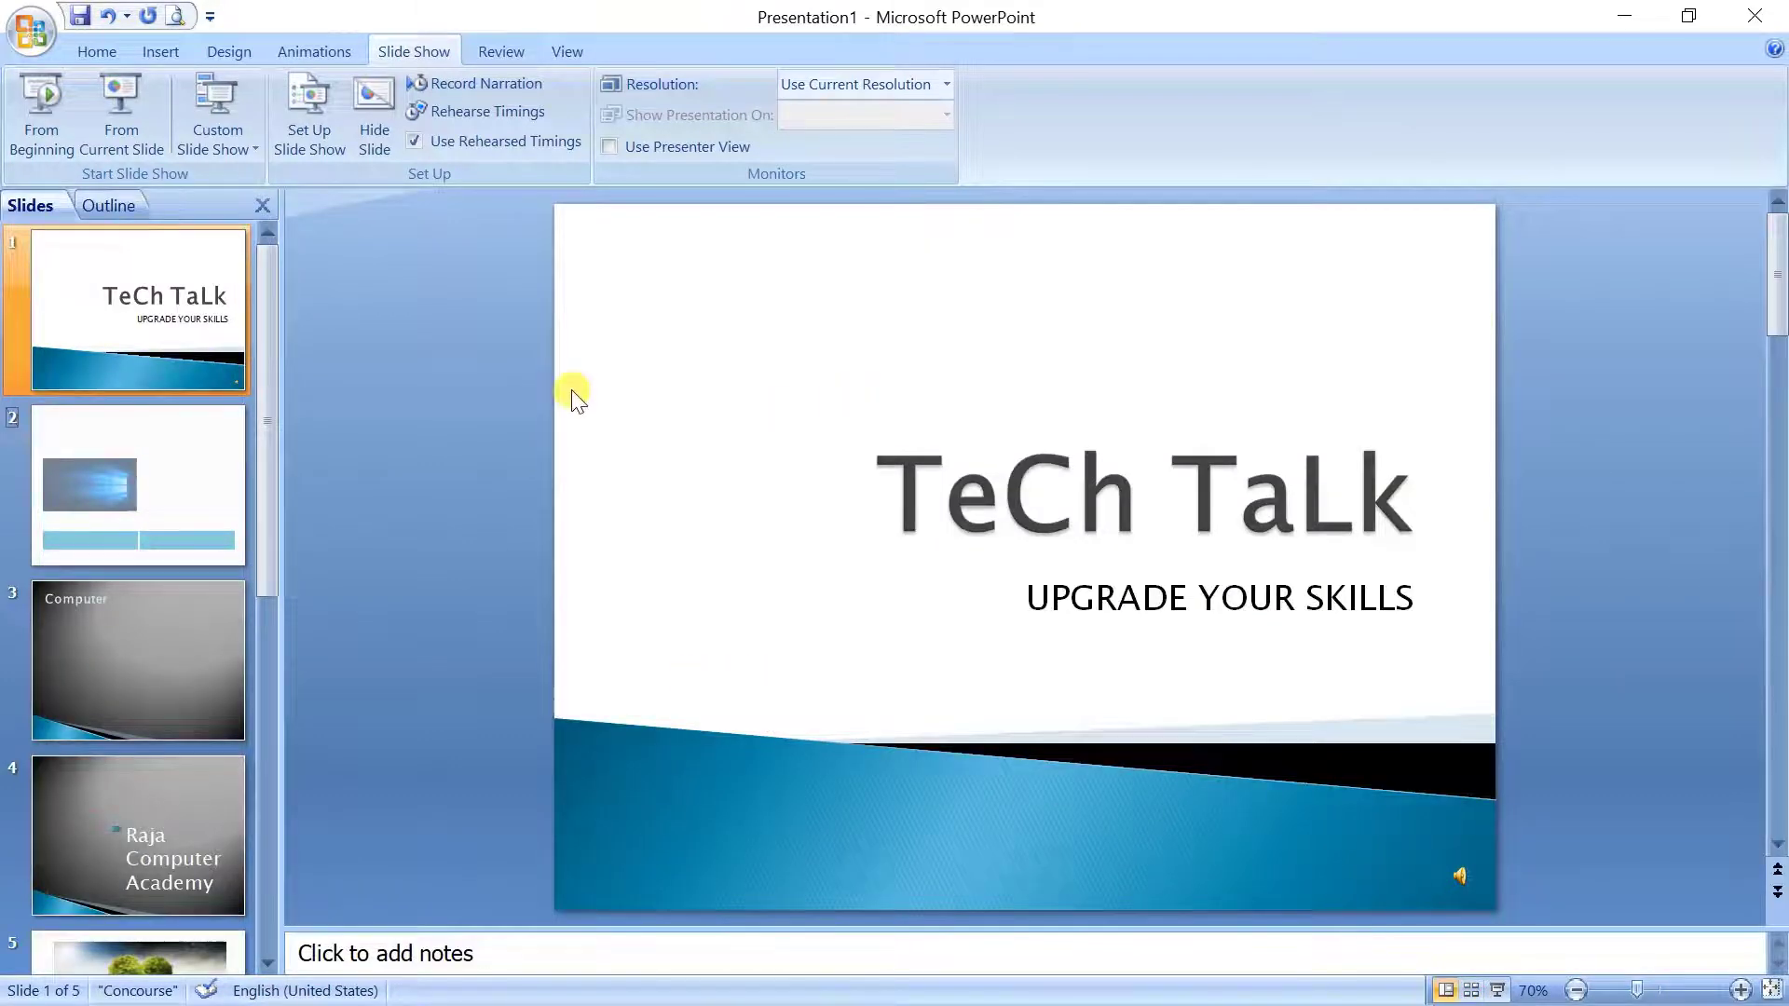
Run a spelling check on the presentation and dismiss the completion message.
left_click(498, 48)
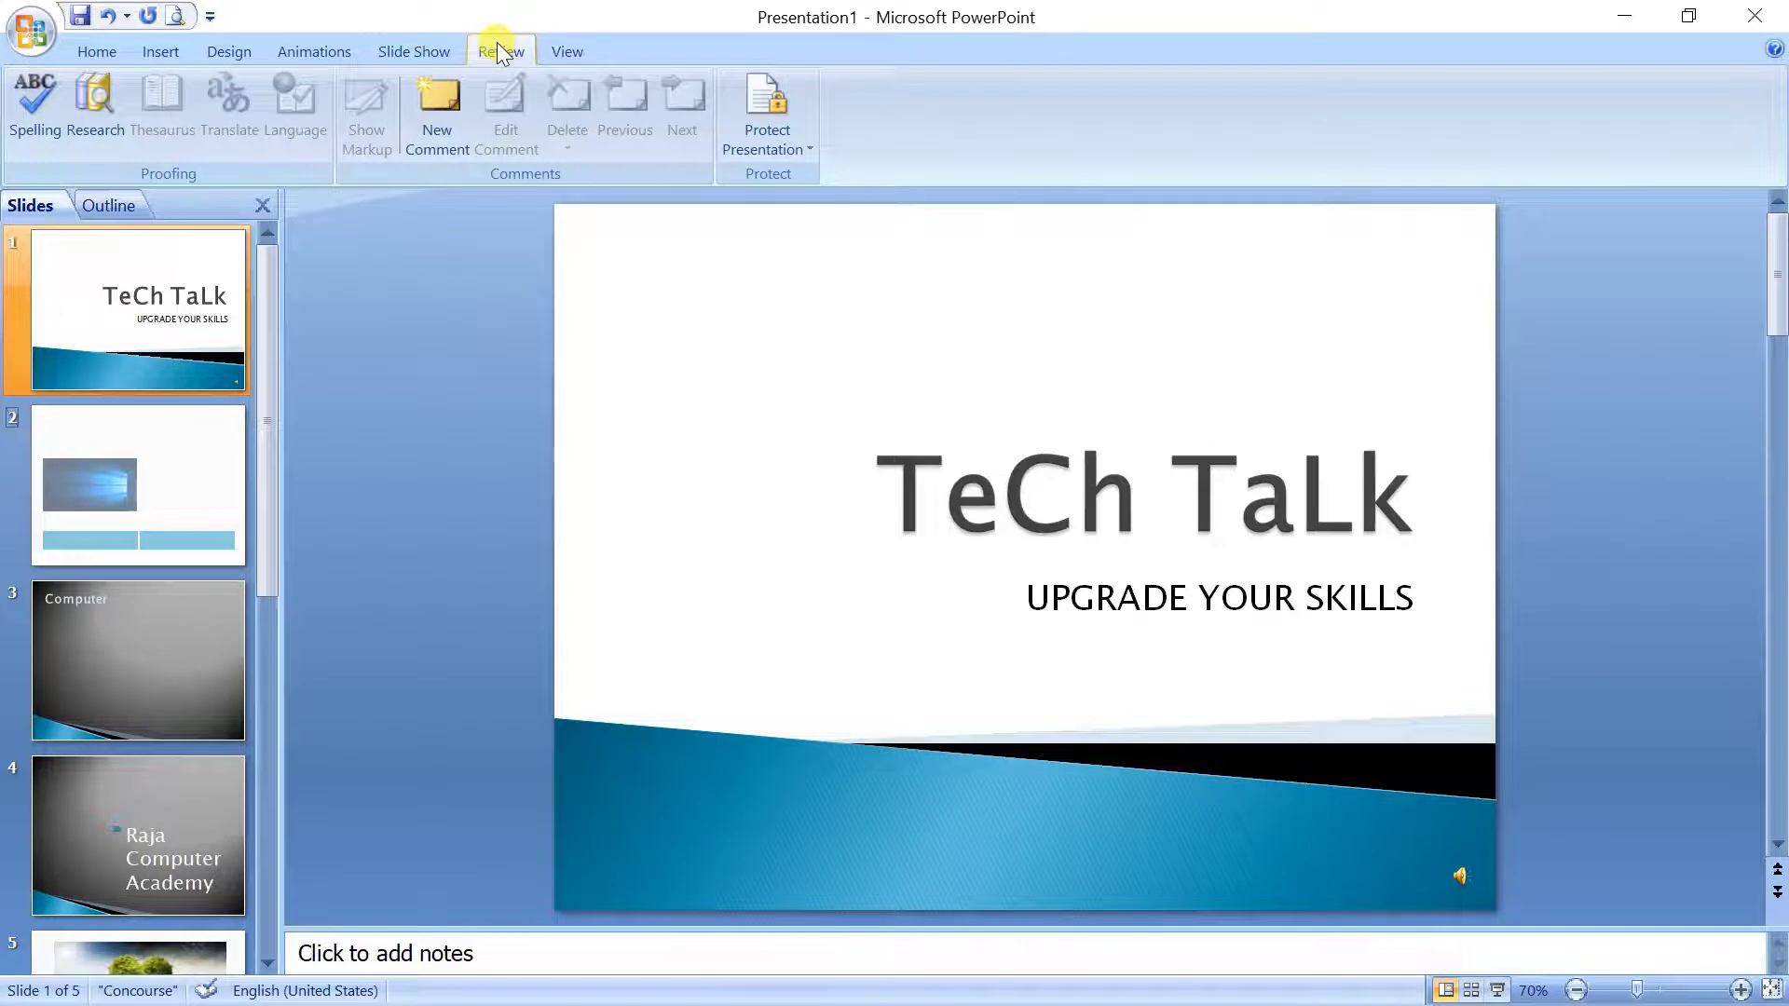
scroll(126, 478, "down", 1)
scroll(136, 481, "up", 1)
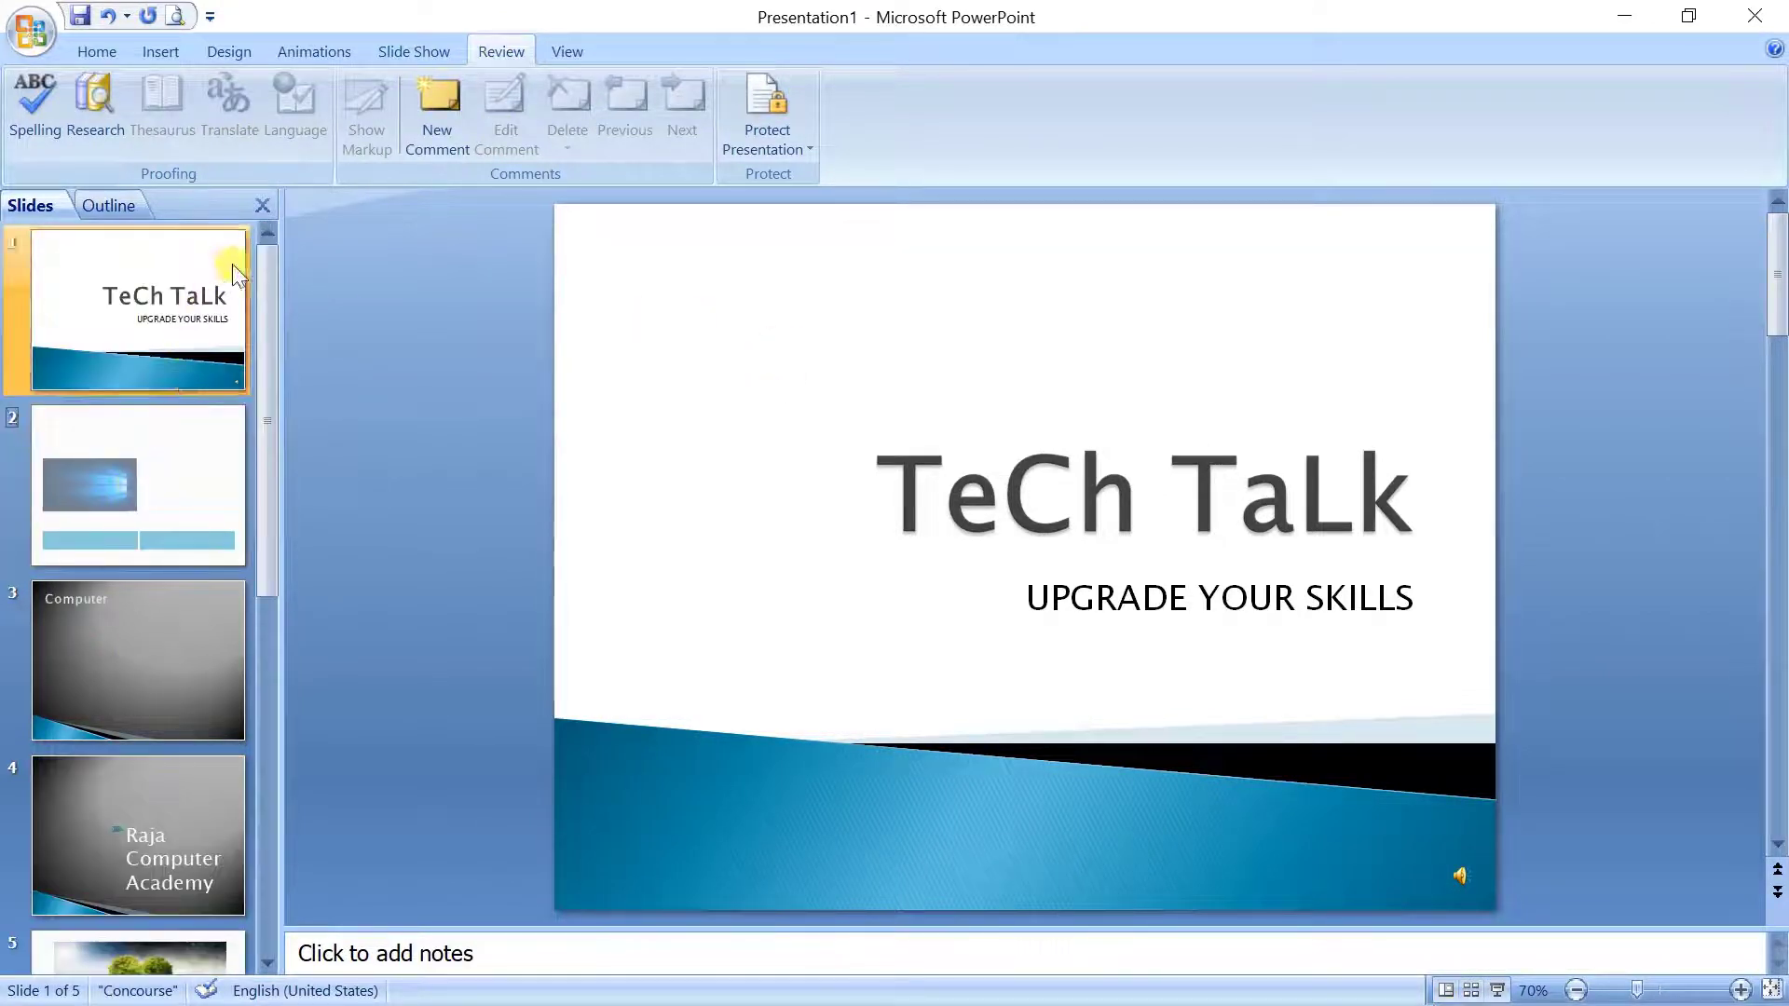
left_click(43, 119)
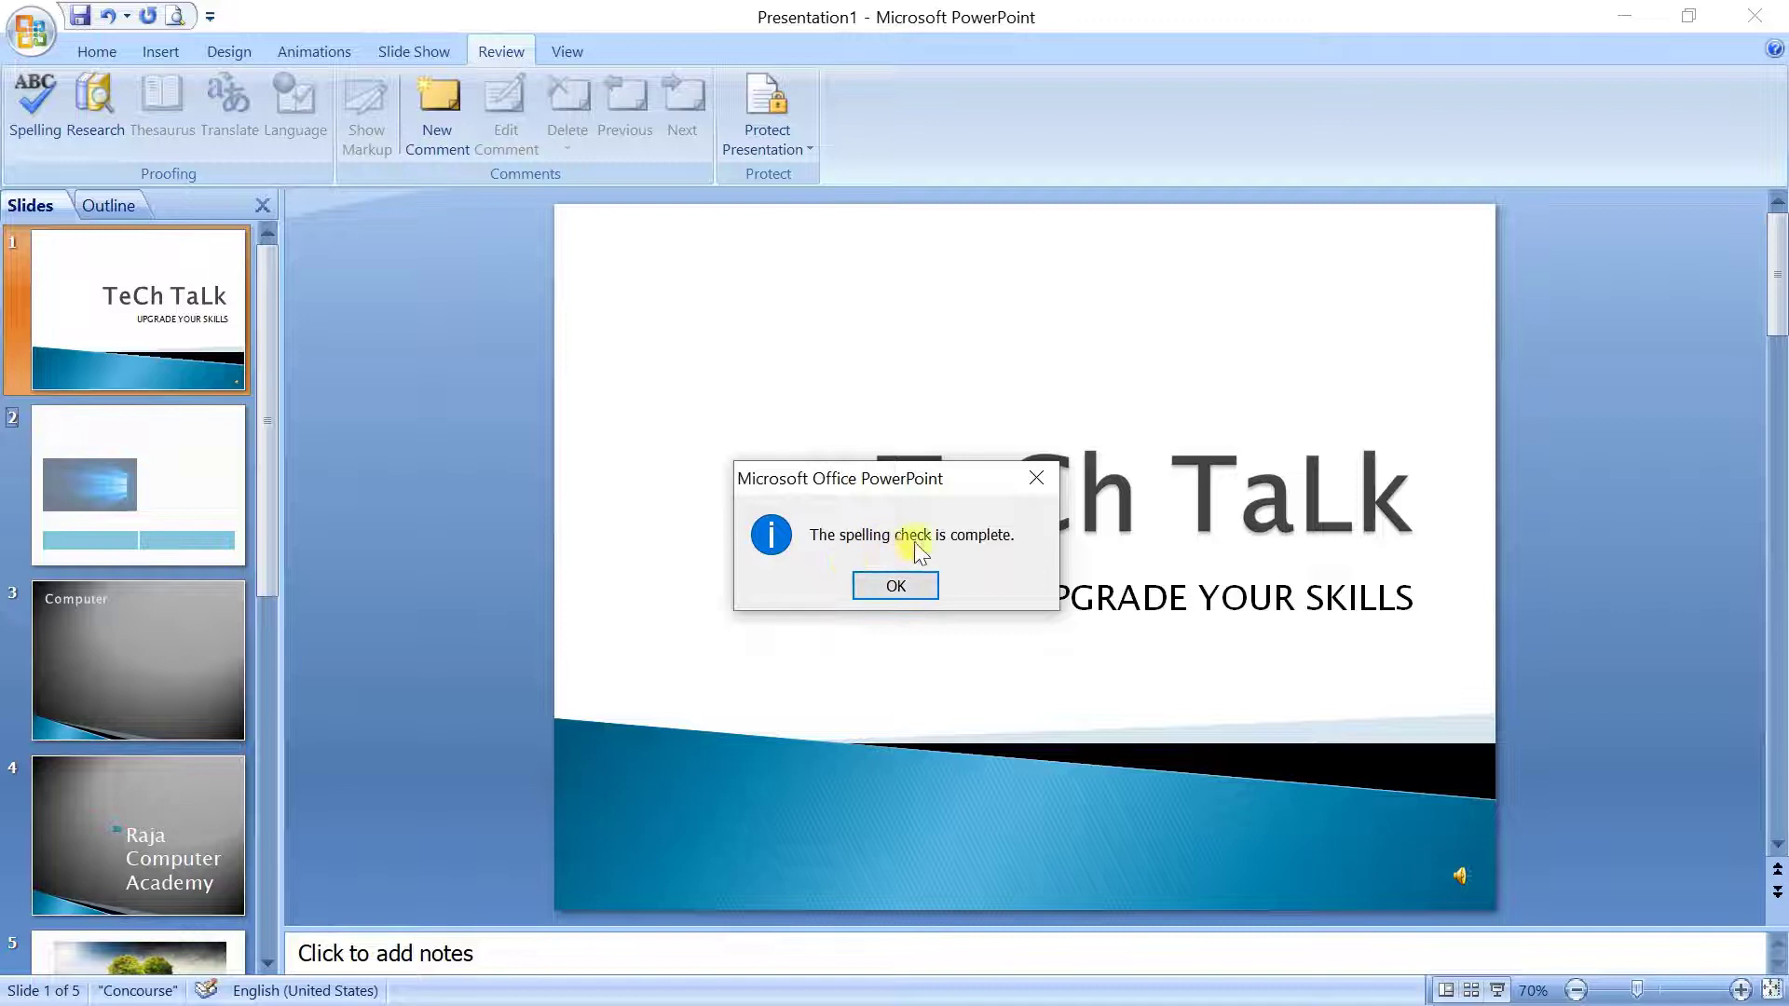
left_click(897, 586)
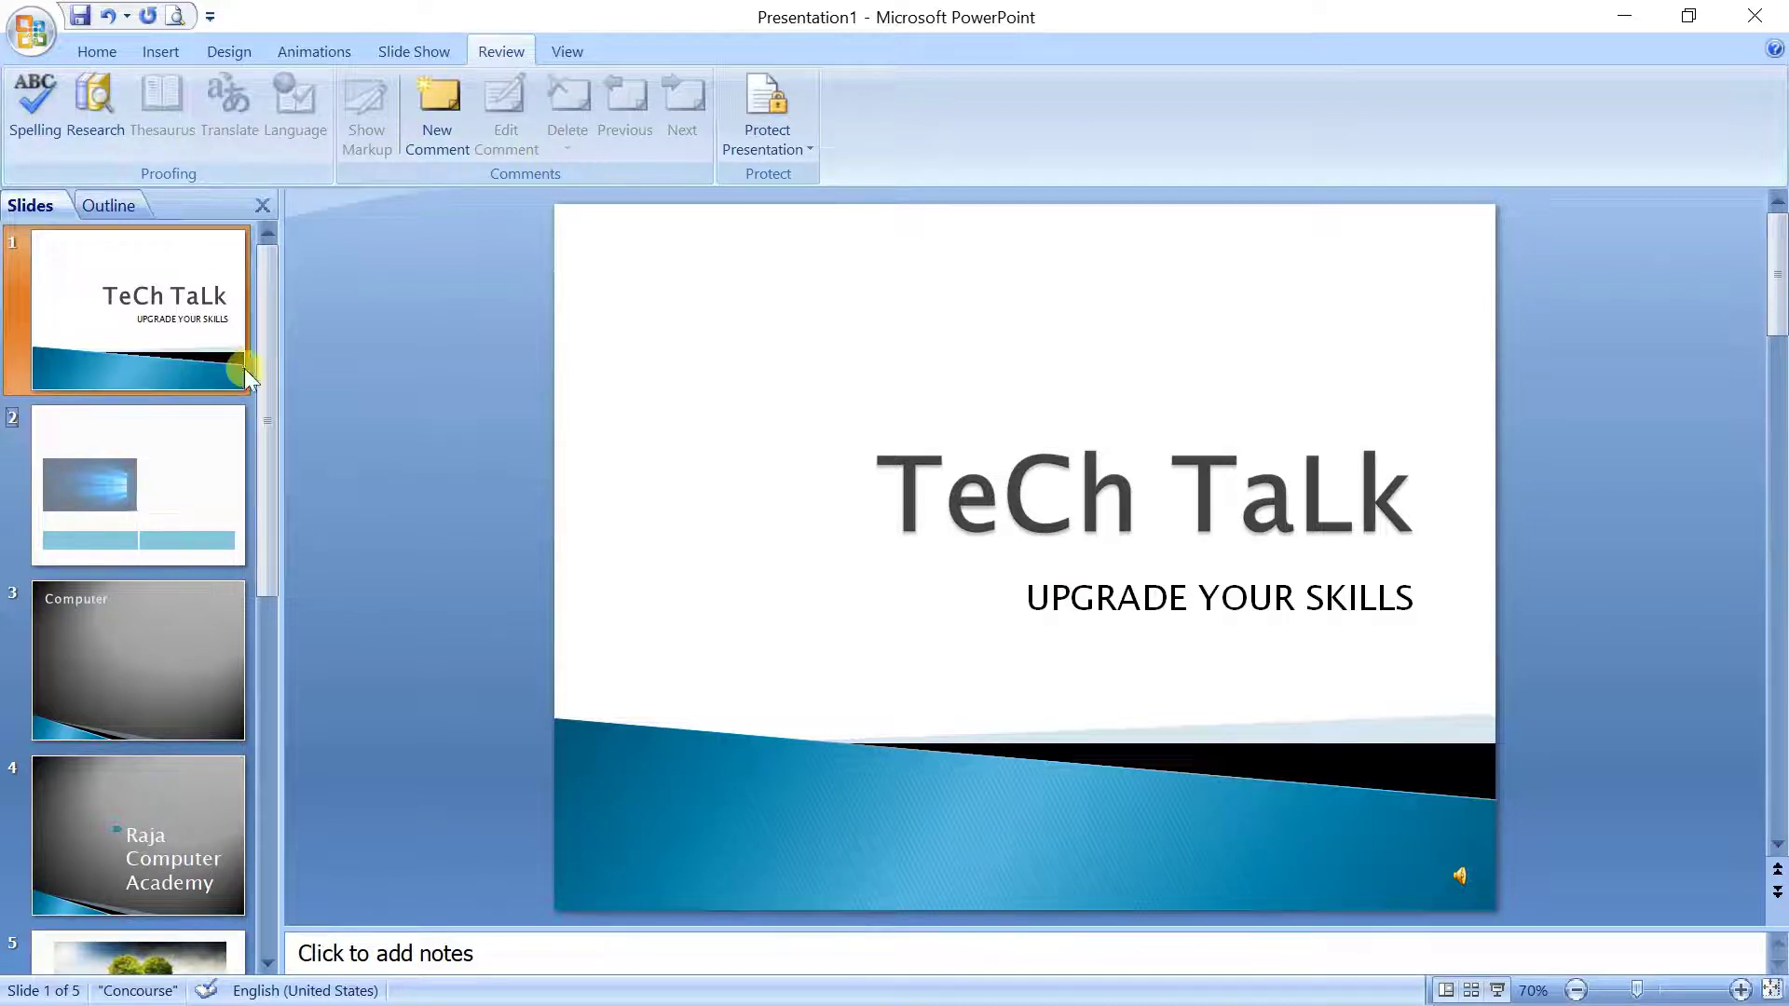
Change the slide 3 title from Computer to 'ComputAr'.
scroll(74, 591, "down", 2)
left_click(157, 479)
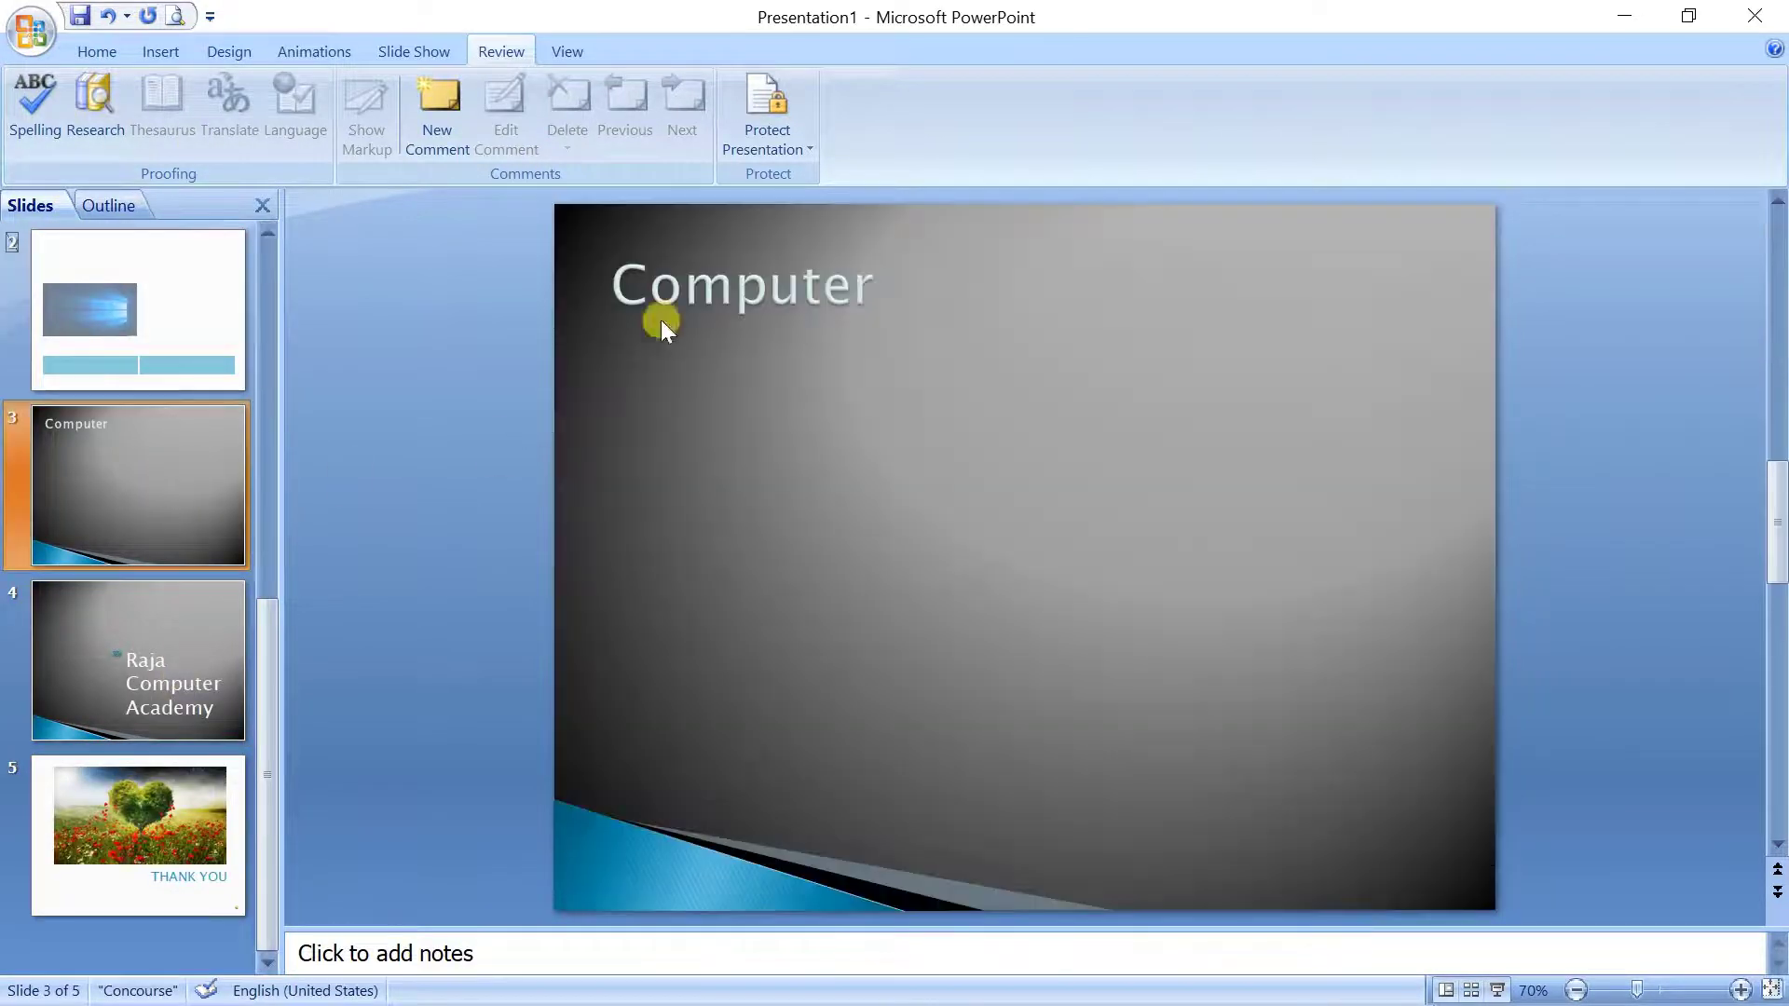
left_click(843, 284)
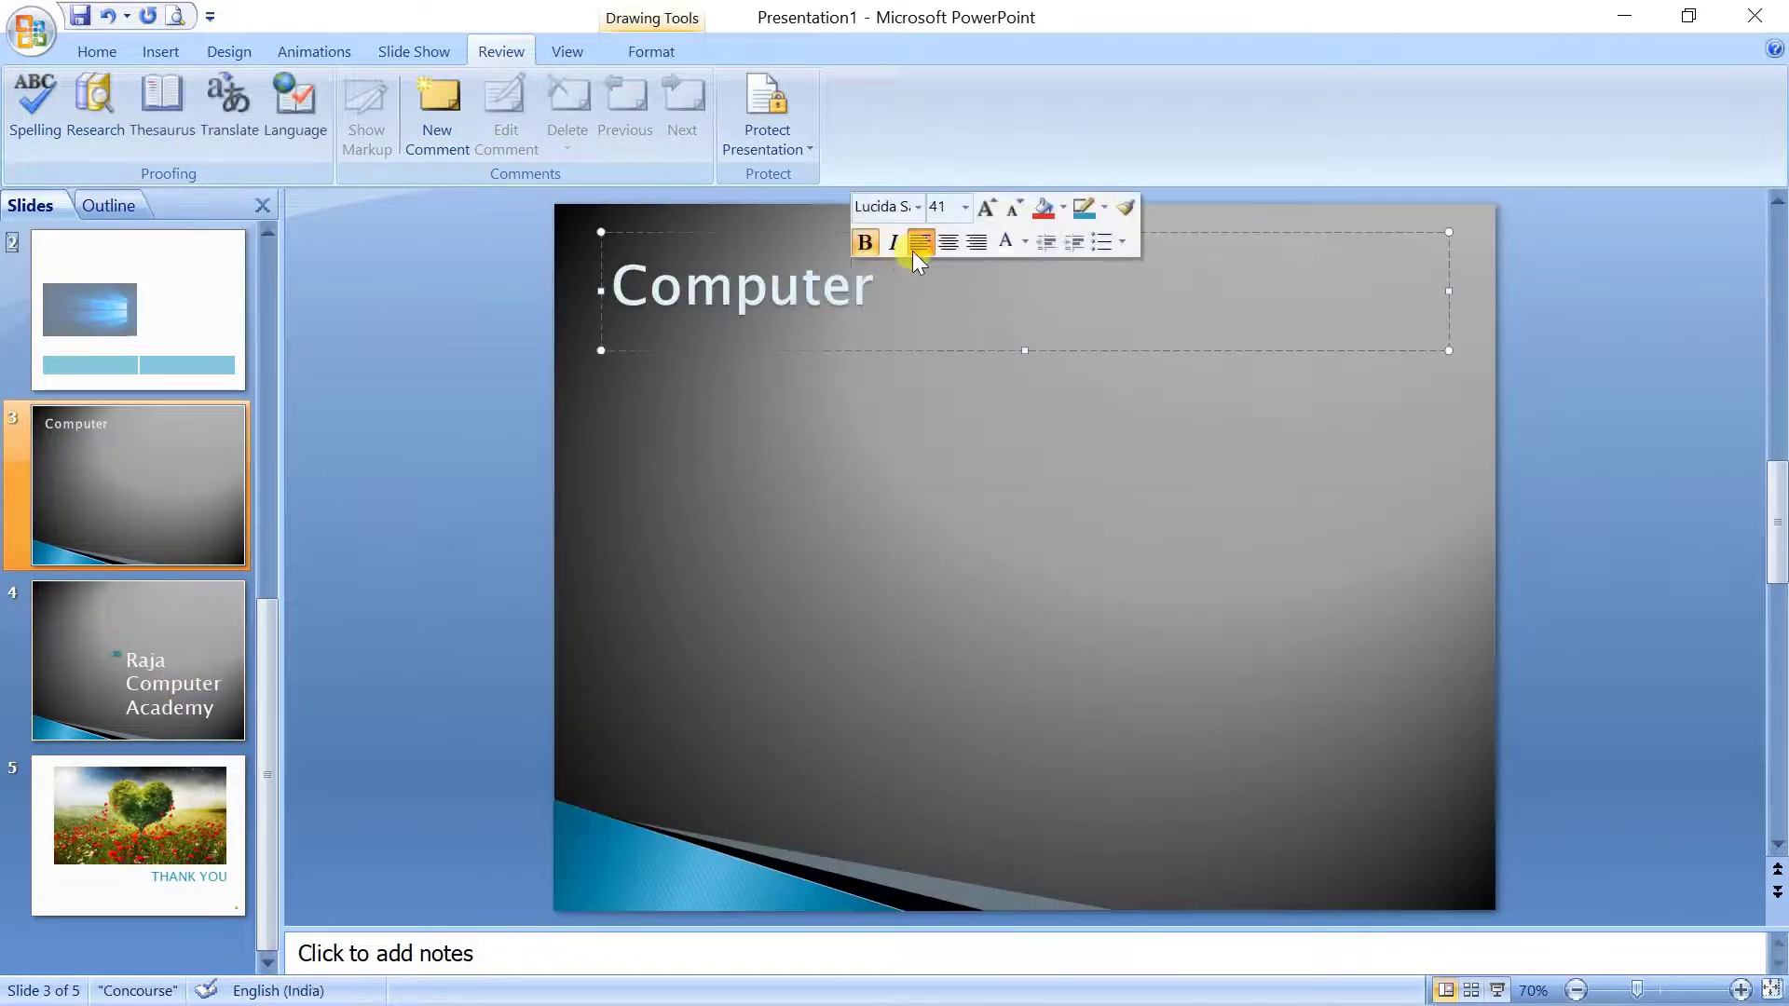
key("BackSpace")
type("A")
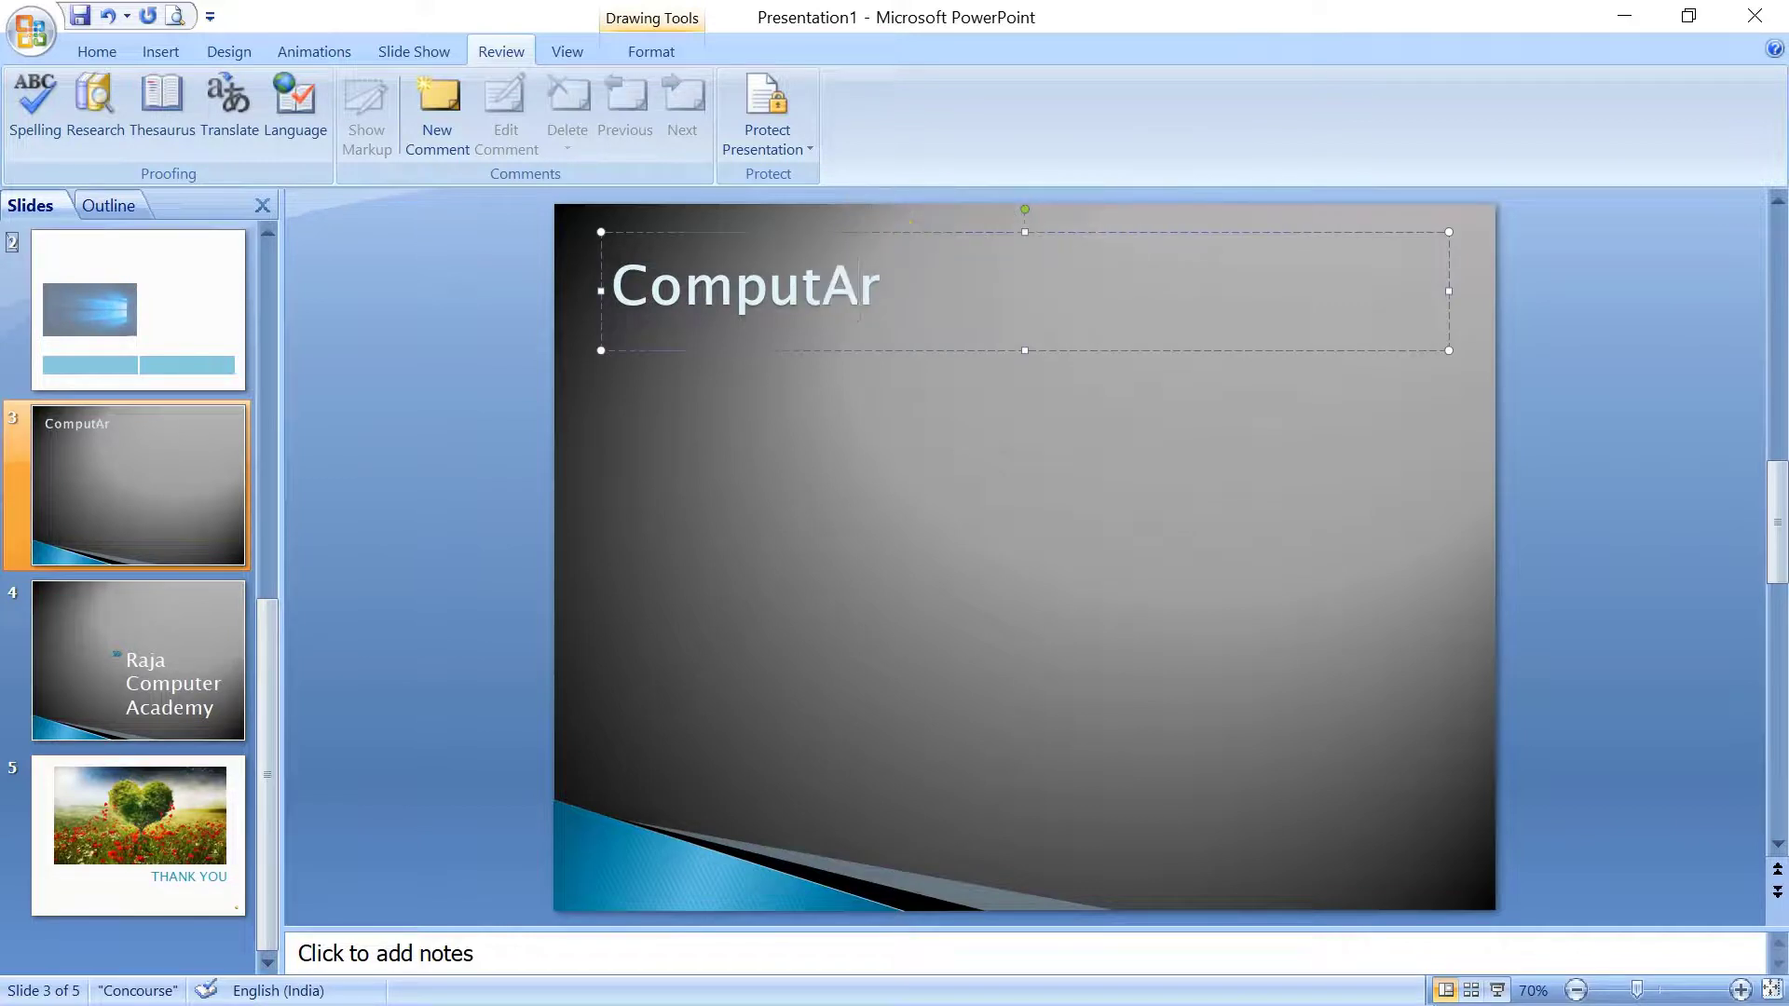
Change 'Academy' on slide 4 to 'AcPdemy', then select slide 1.
left_click(218, 677)
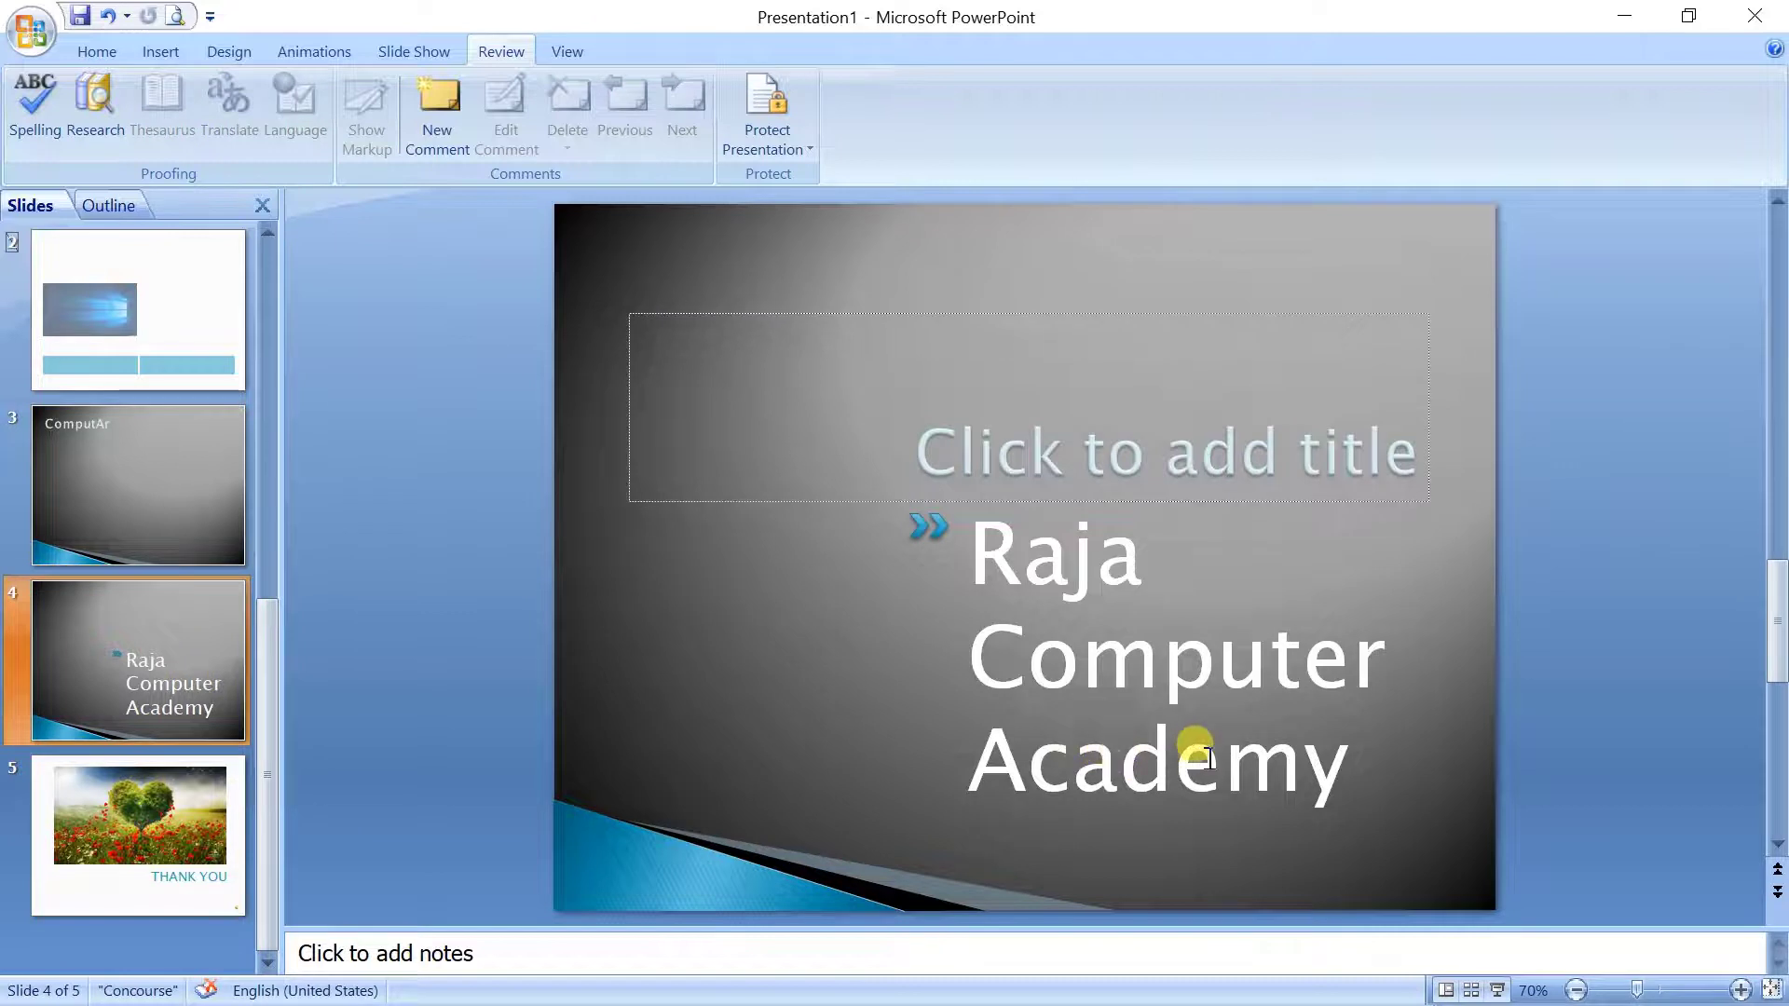
left_click(1130, 741)
key("BackSpace")
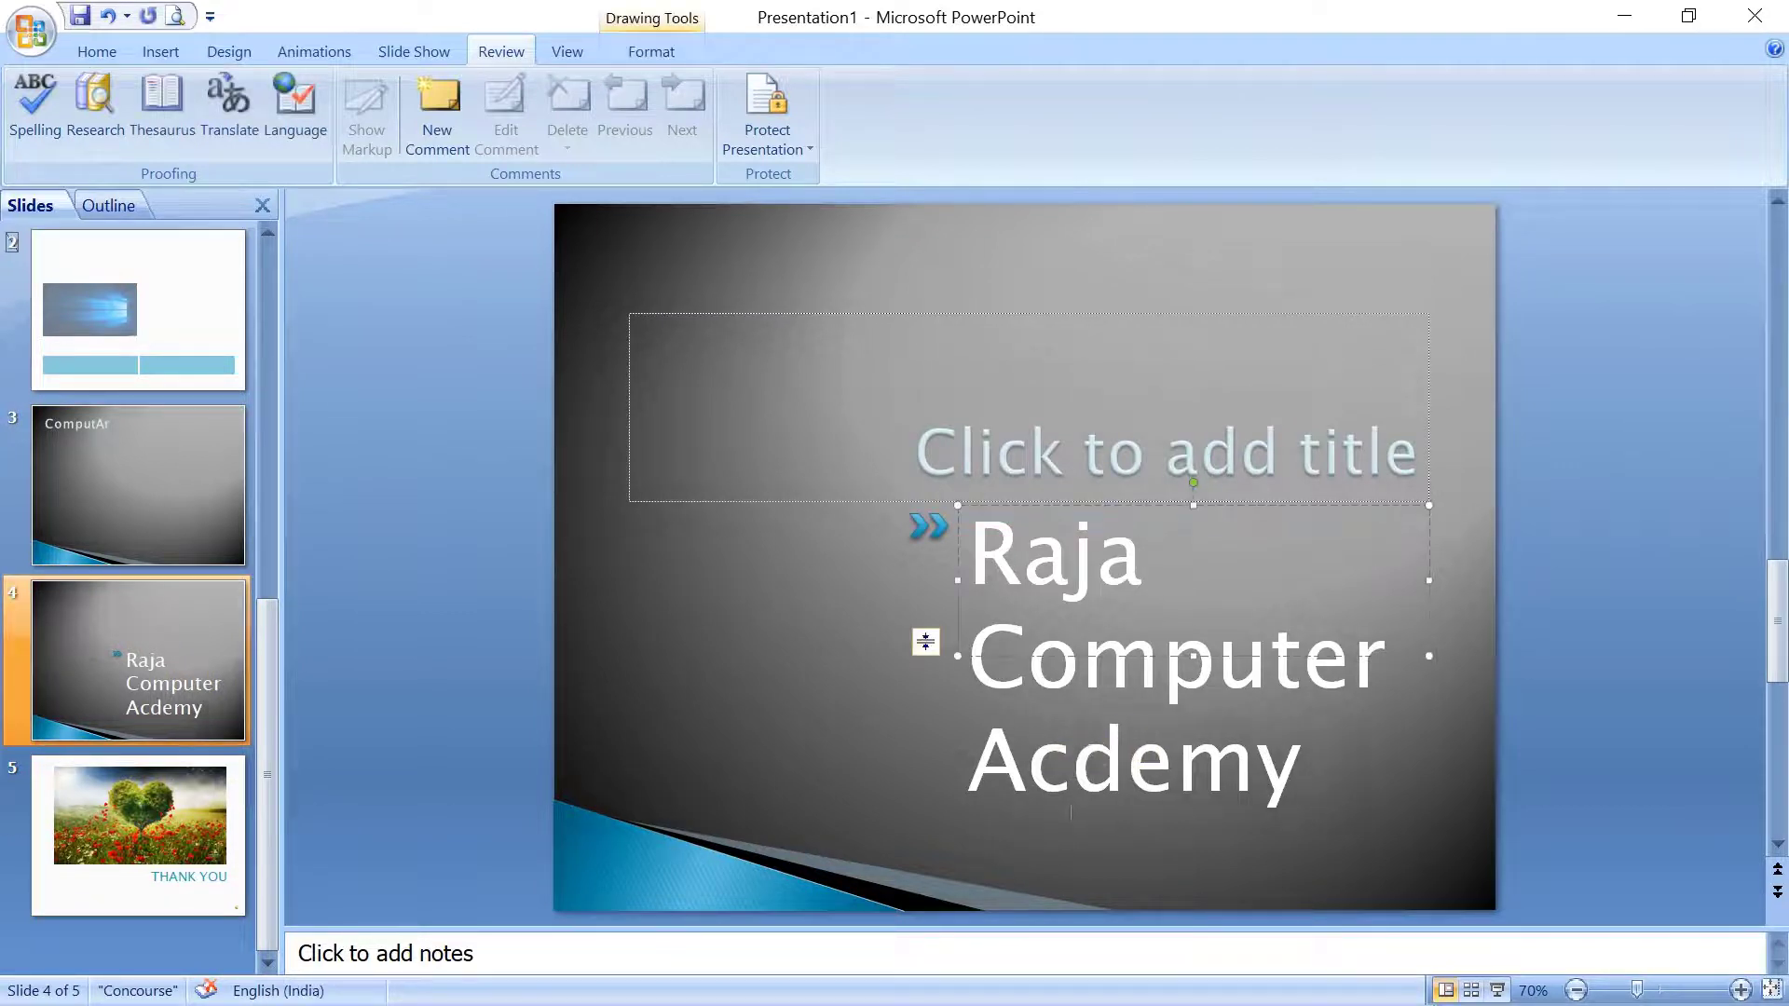
type("P")
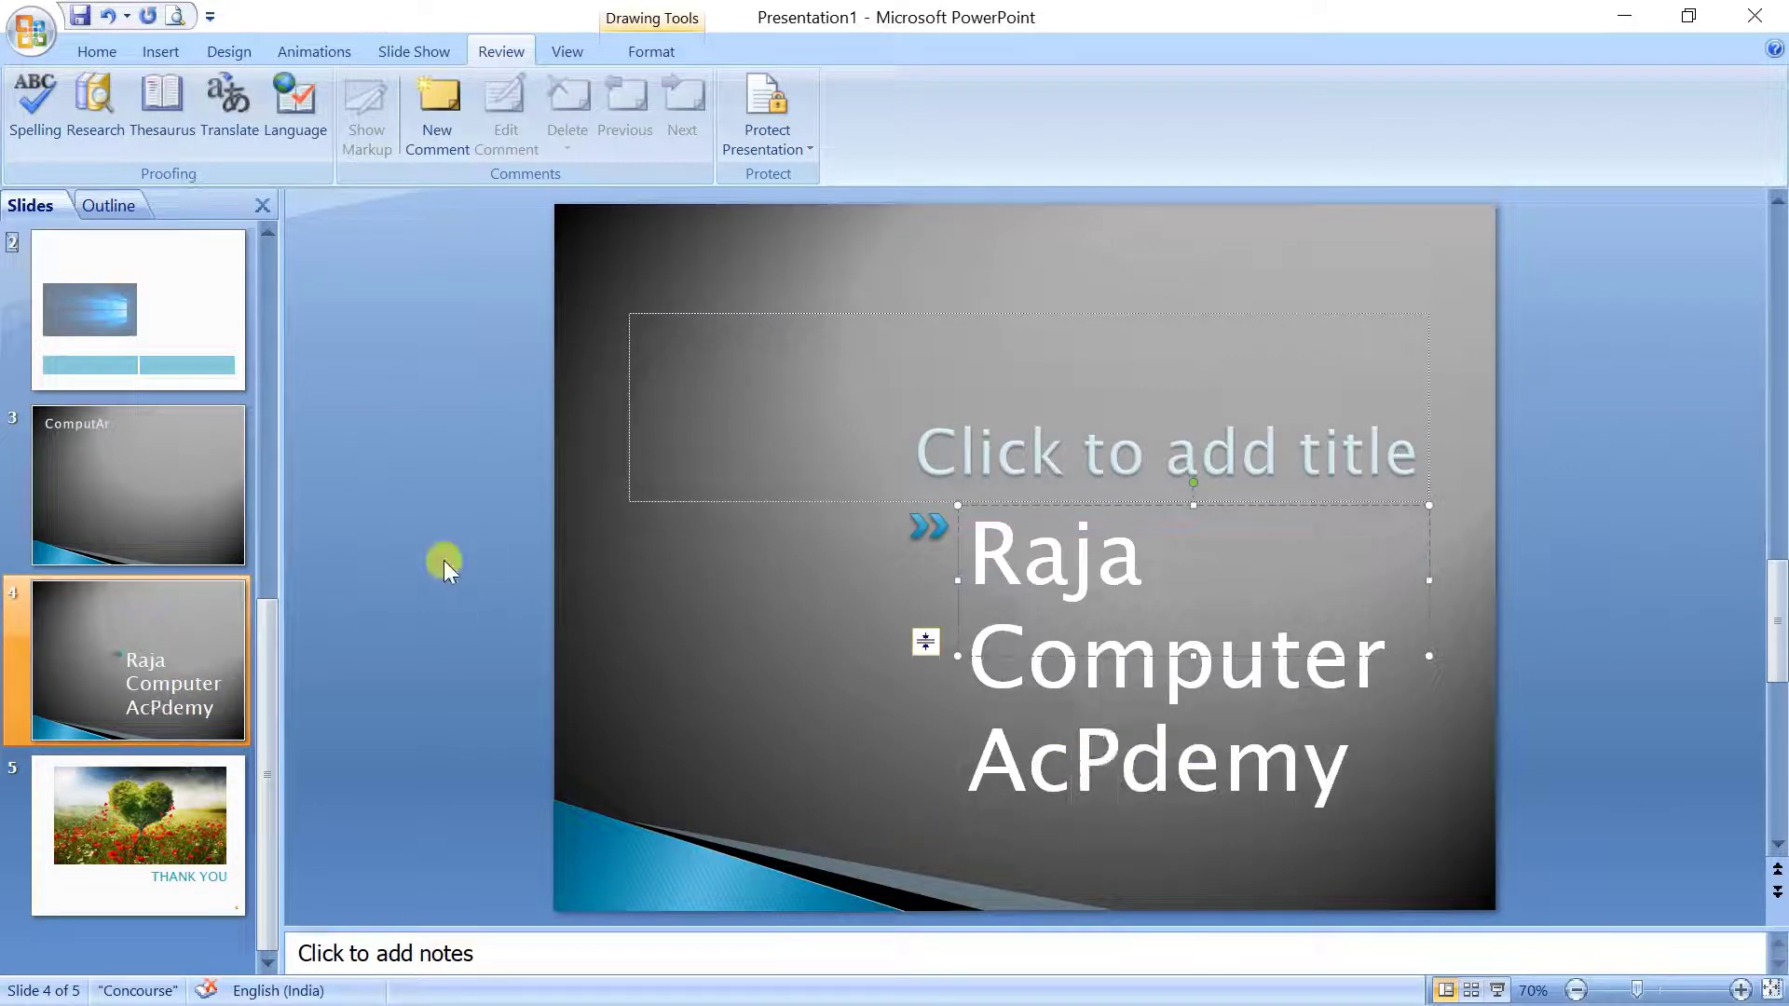
scroll(140, 466, "up", 5)
left_click(171, 315)
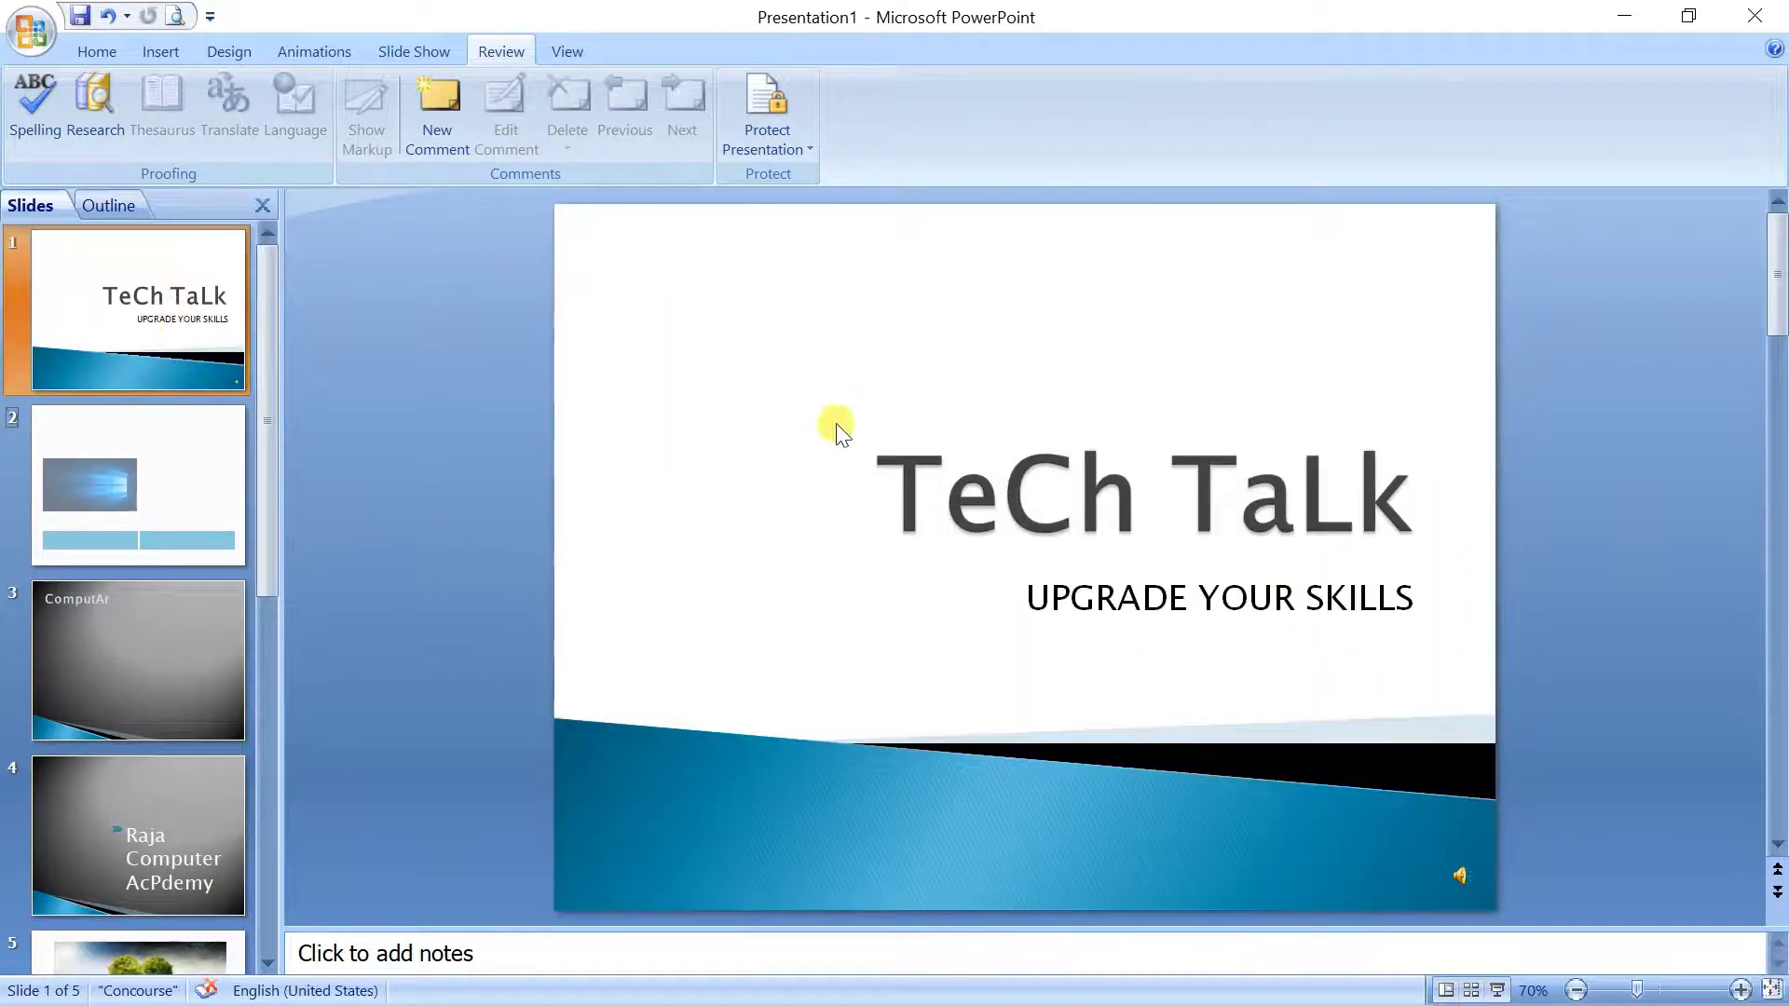
Spell-check, changing 'ComputAr' to Computer and 'AcPdemy' to Academy.
left_click(33, 110)
mouse_move(1594, 750)
left_mouse_down()
mouse_move(1354, 741)
mouse_move(818, 373)
left_mouse_up()
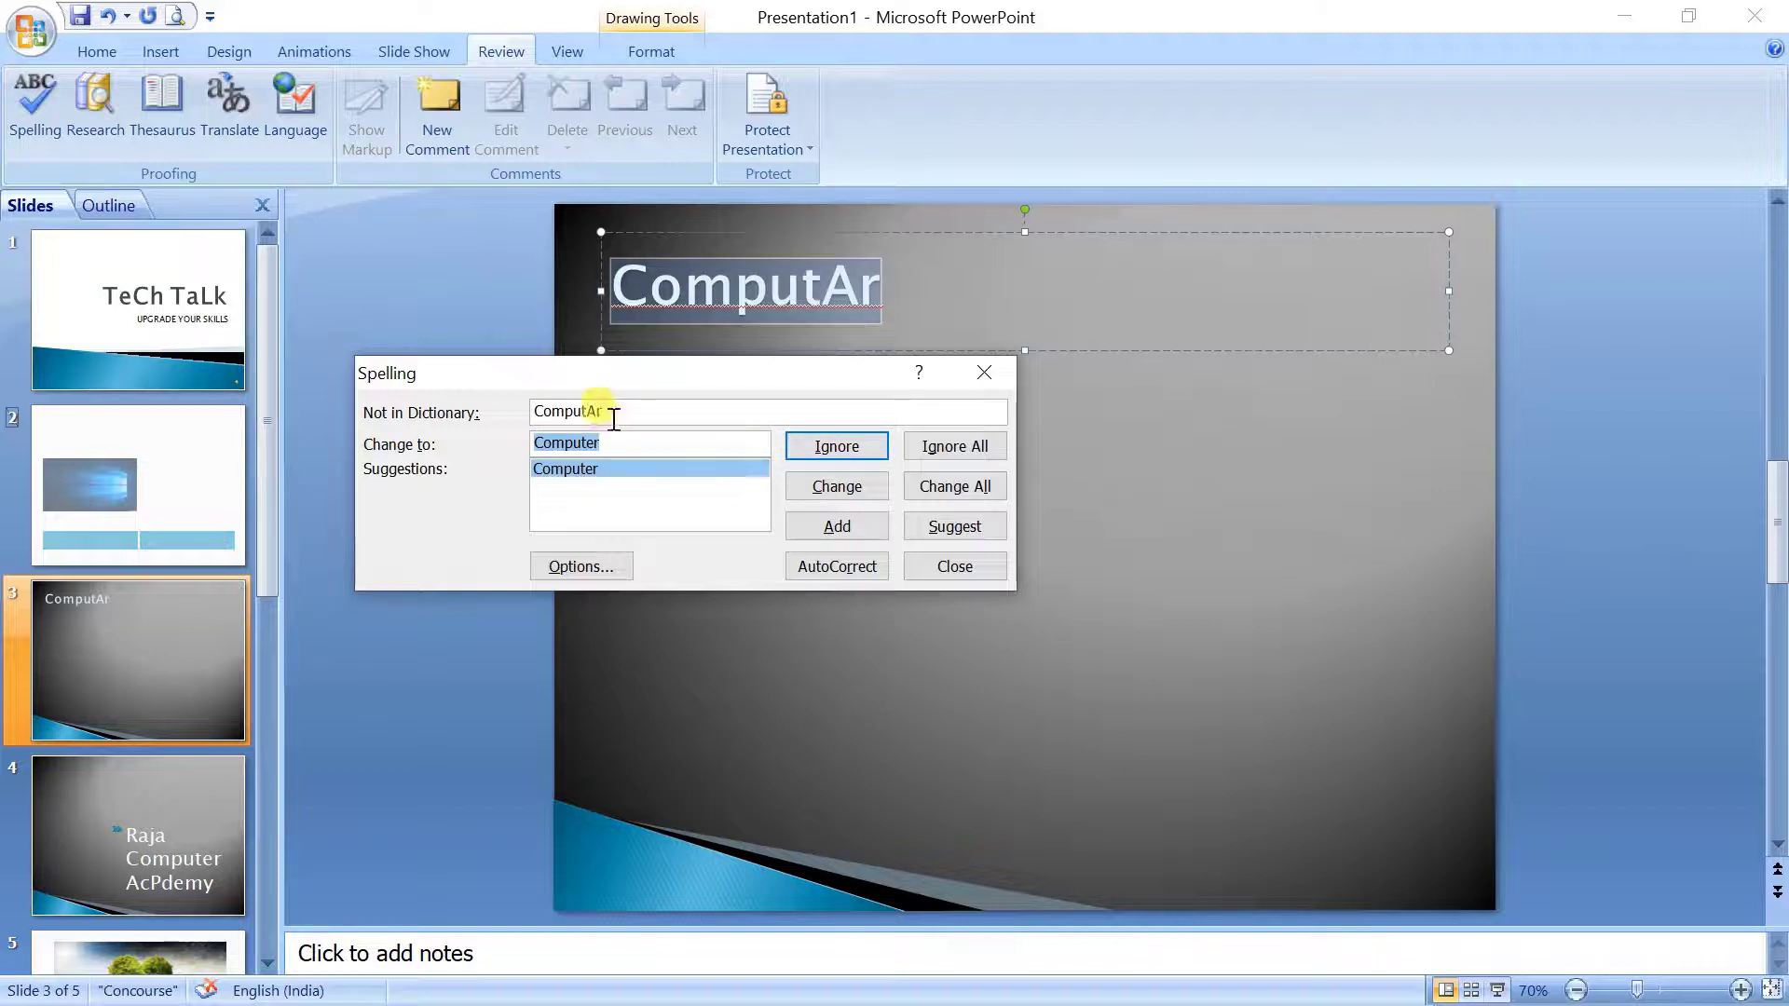
left_click(562, 446)
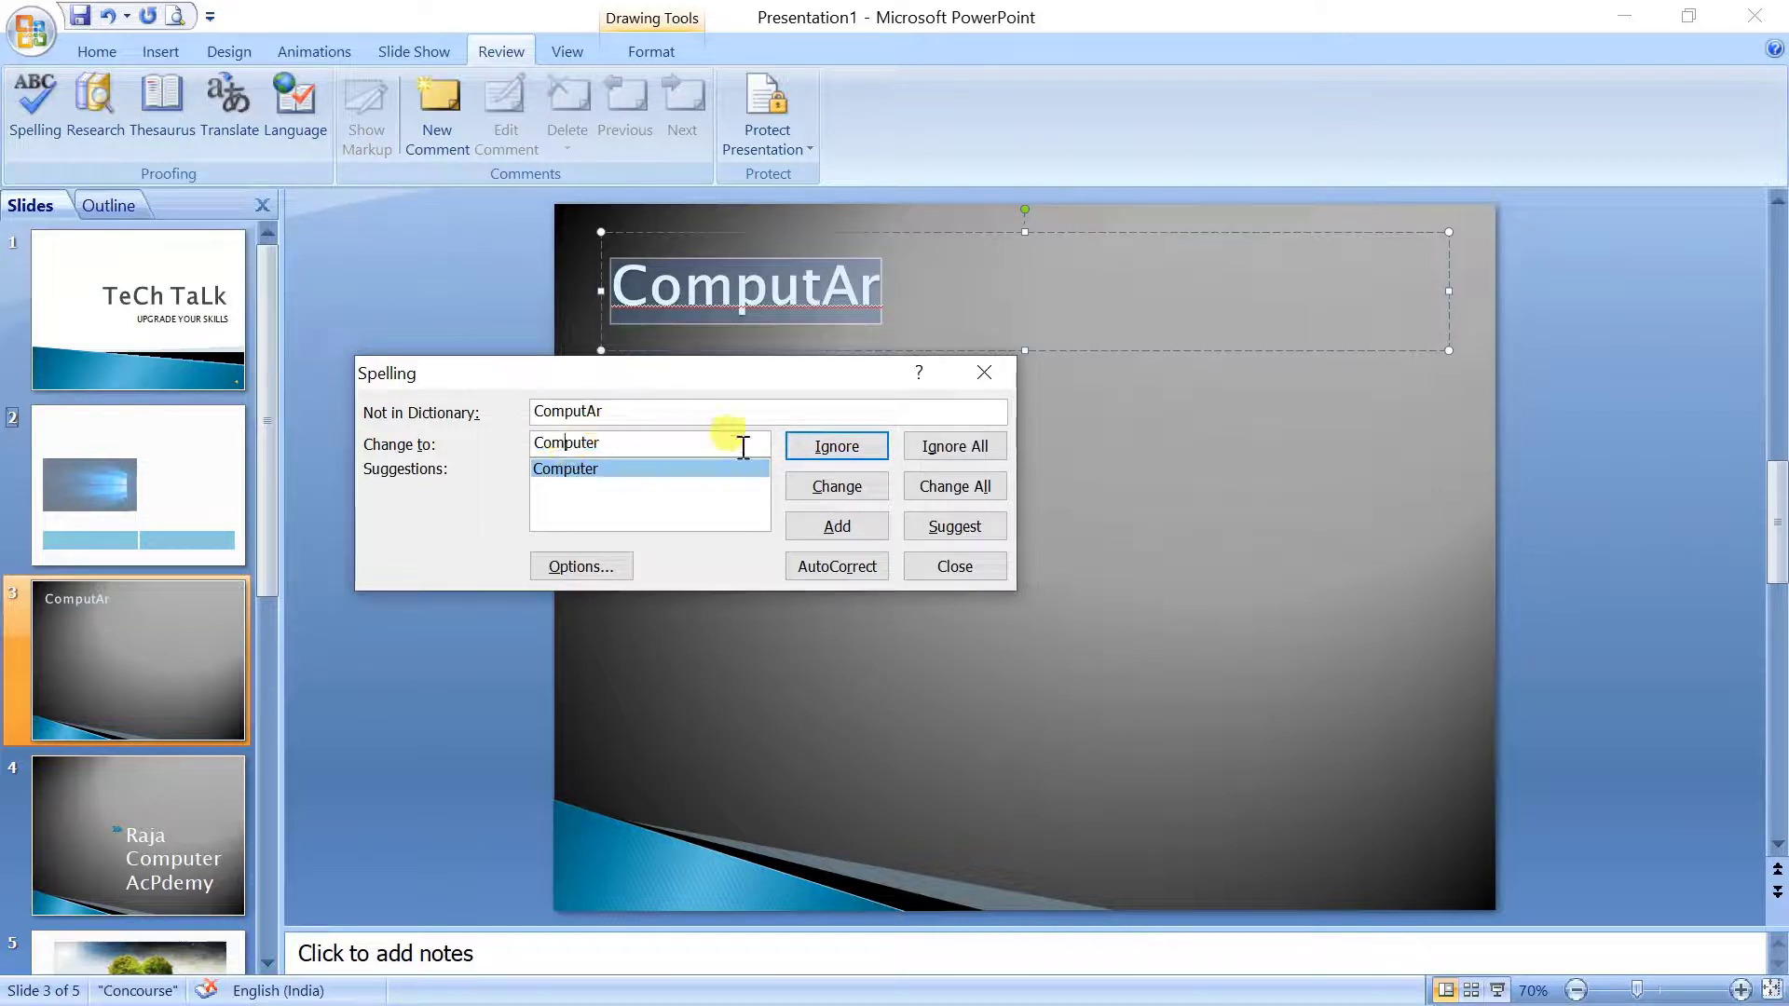
left_click(610, 469)
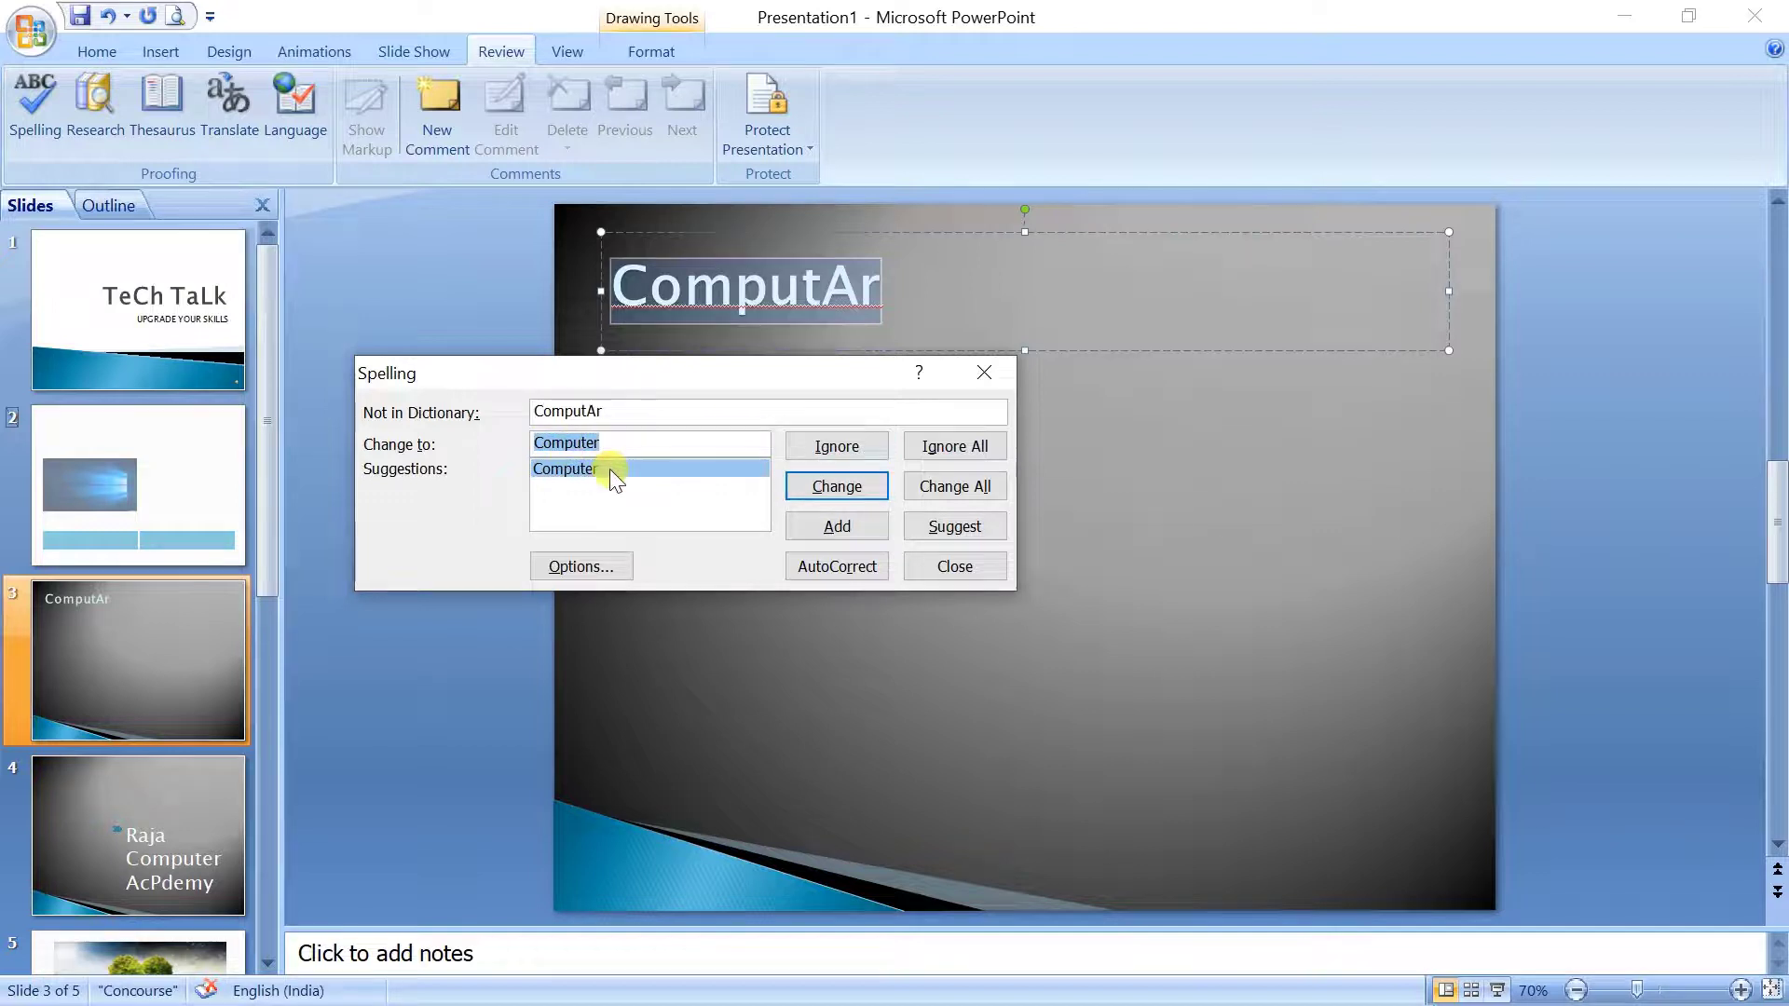
left_click(852, 483)
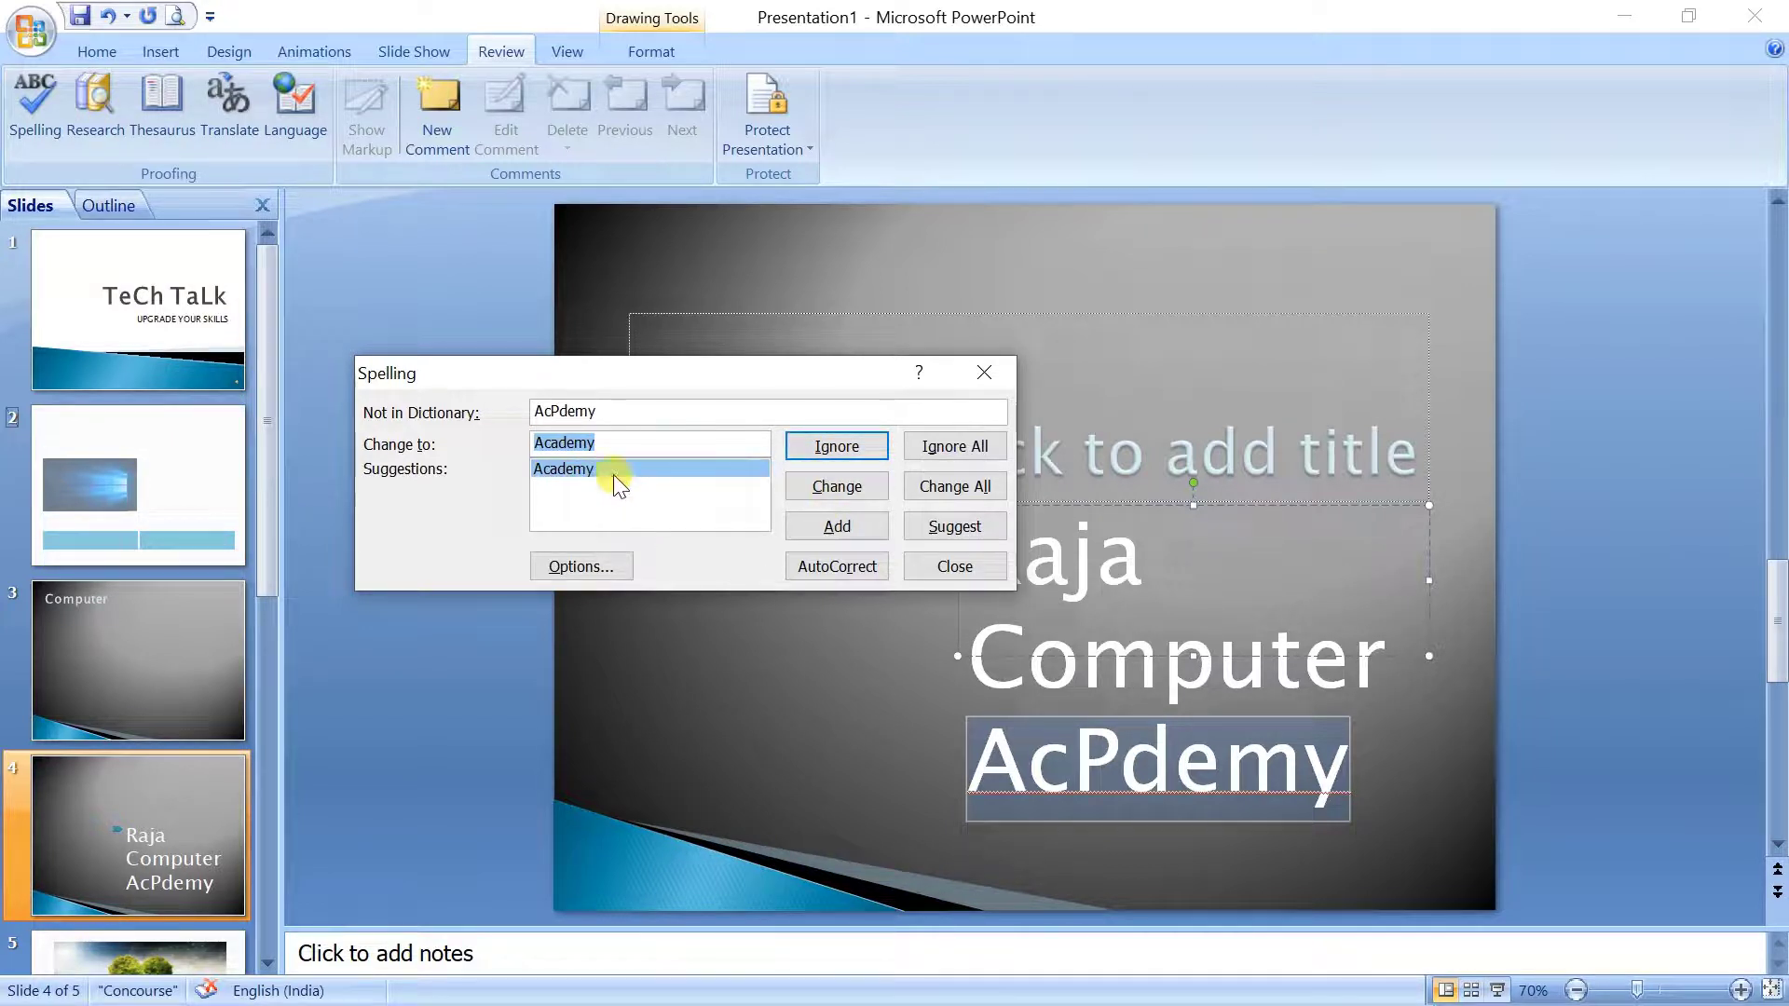
left_click(837, 487)
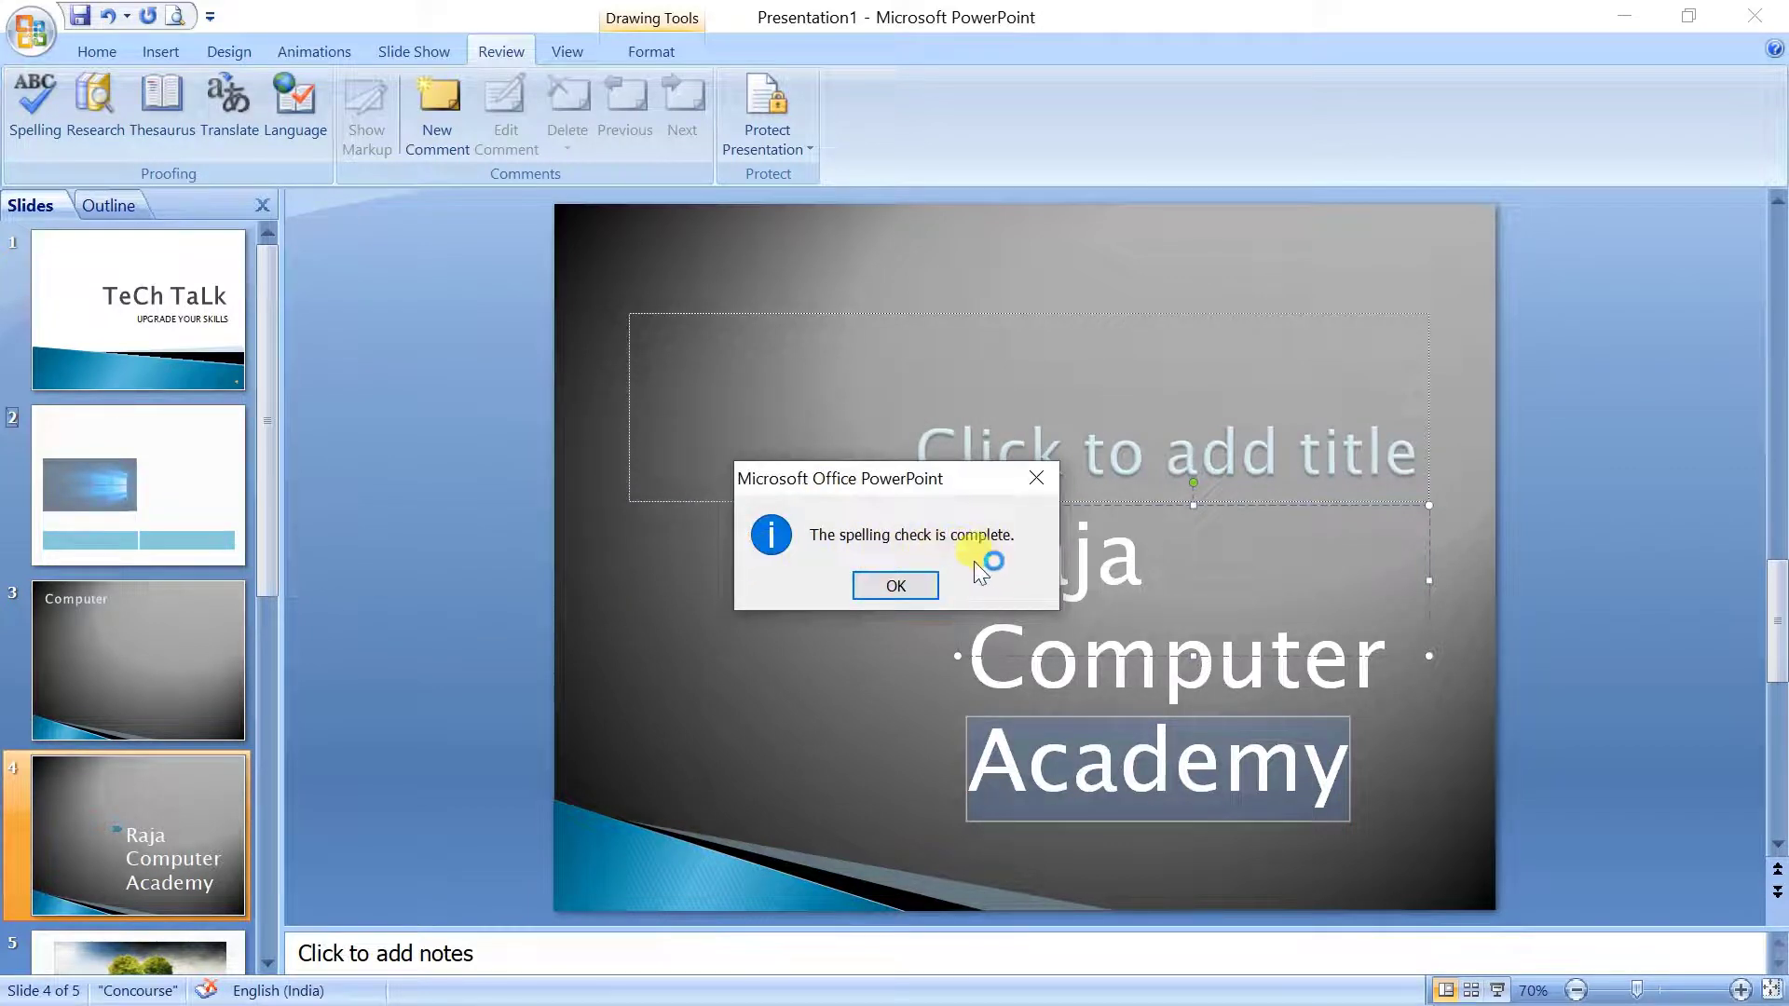
left_click(909, 584)
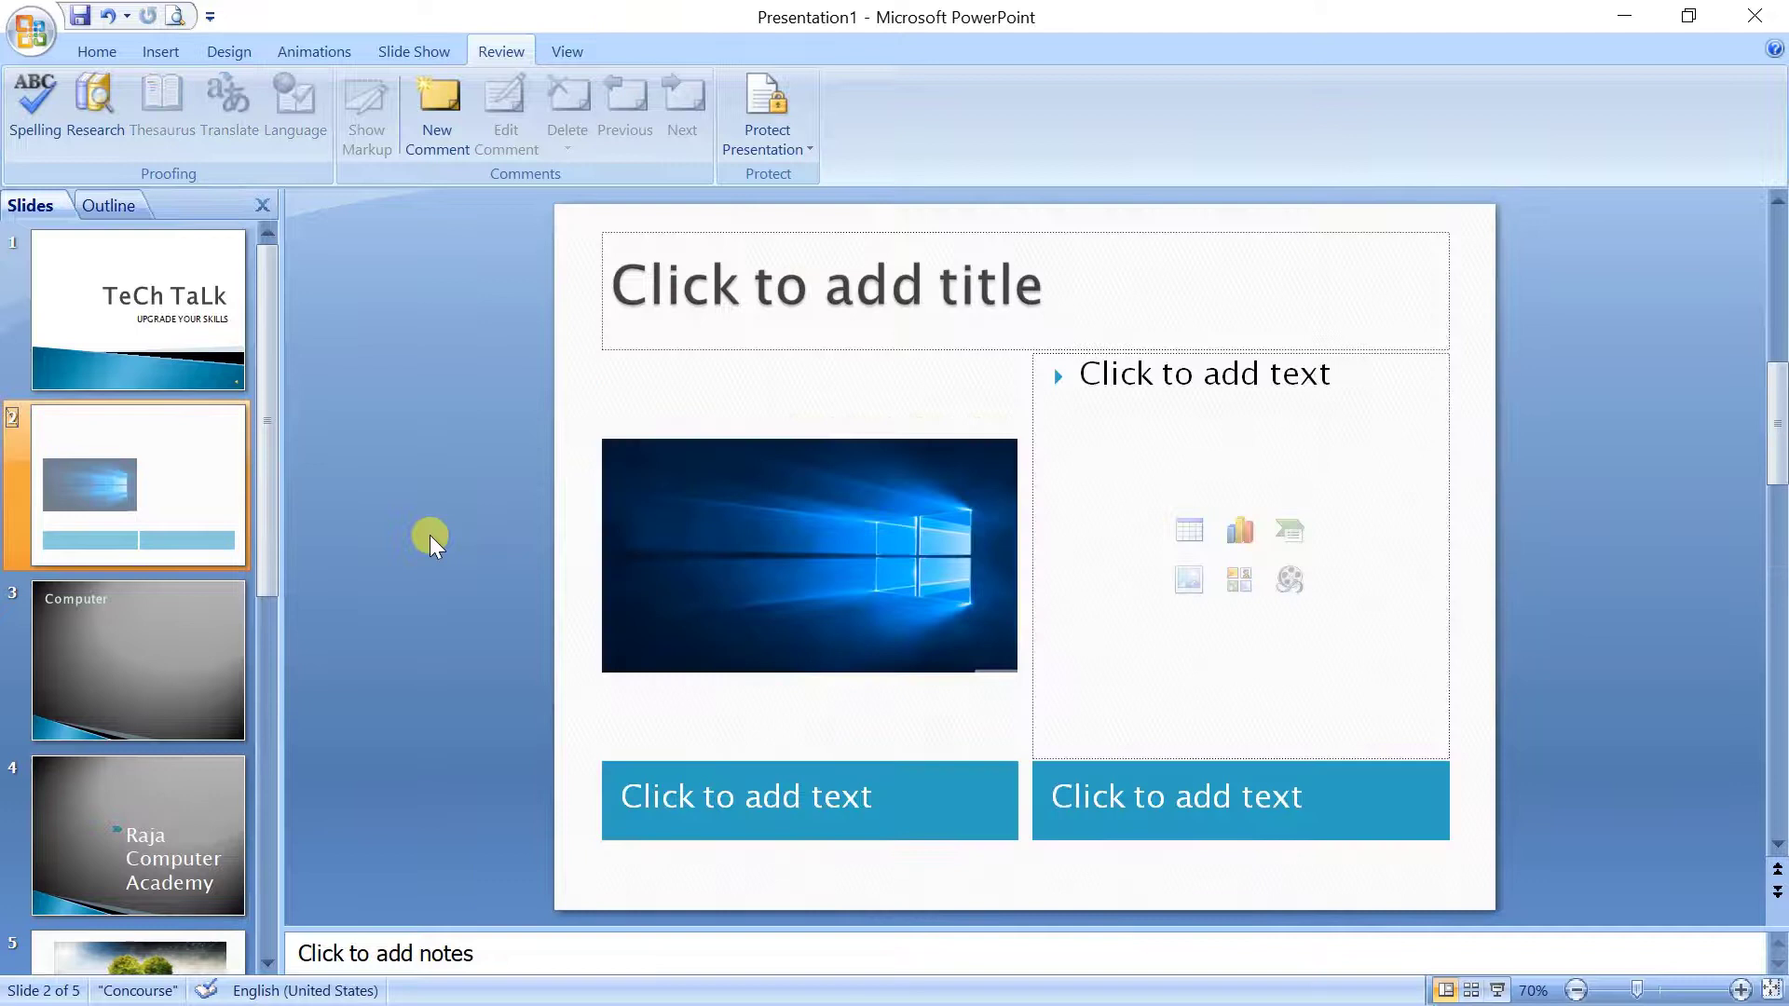
Insert a new, empty review comment on slide 1.
scroll(432, 462, "up", 1)
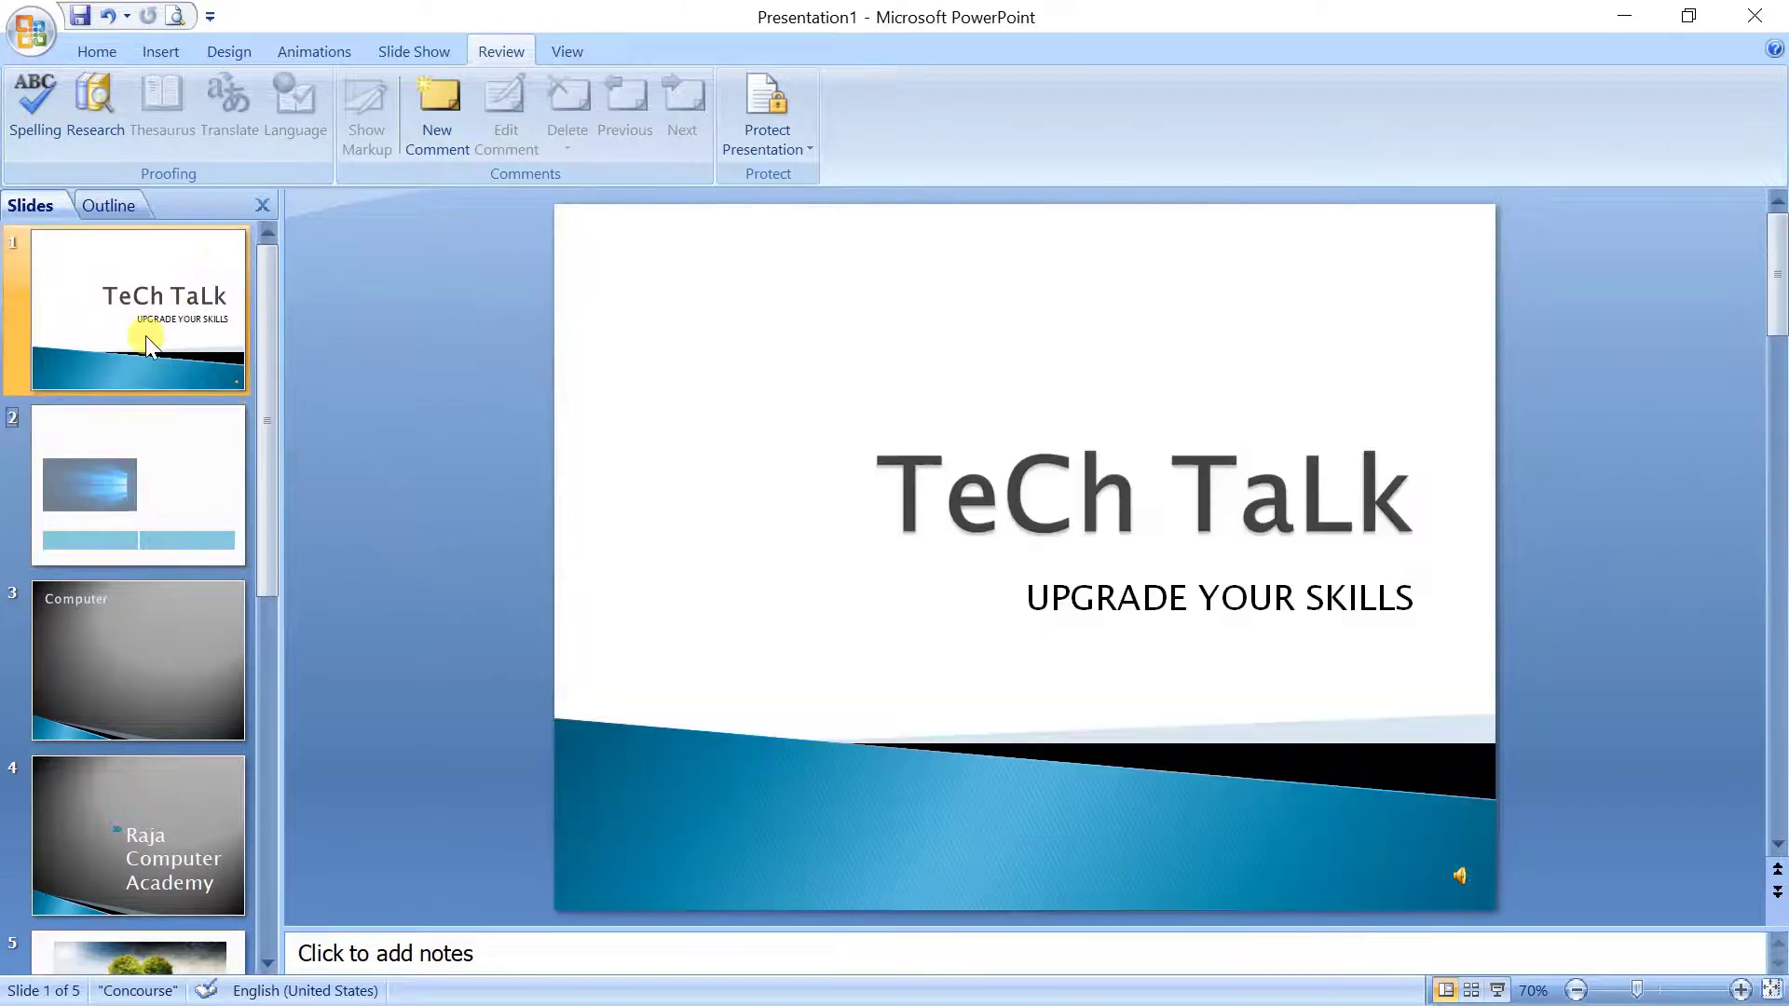
left_click(443, 116)
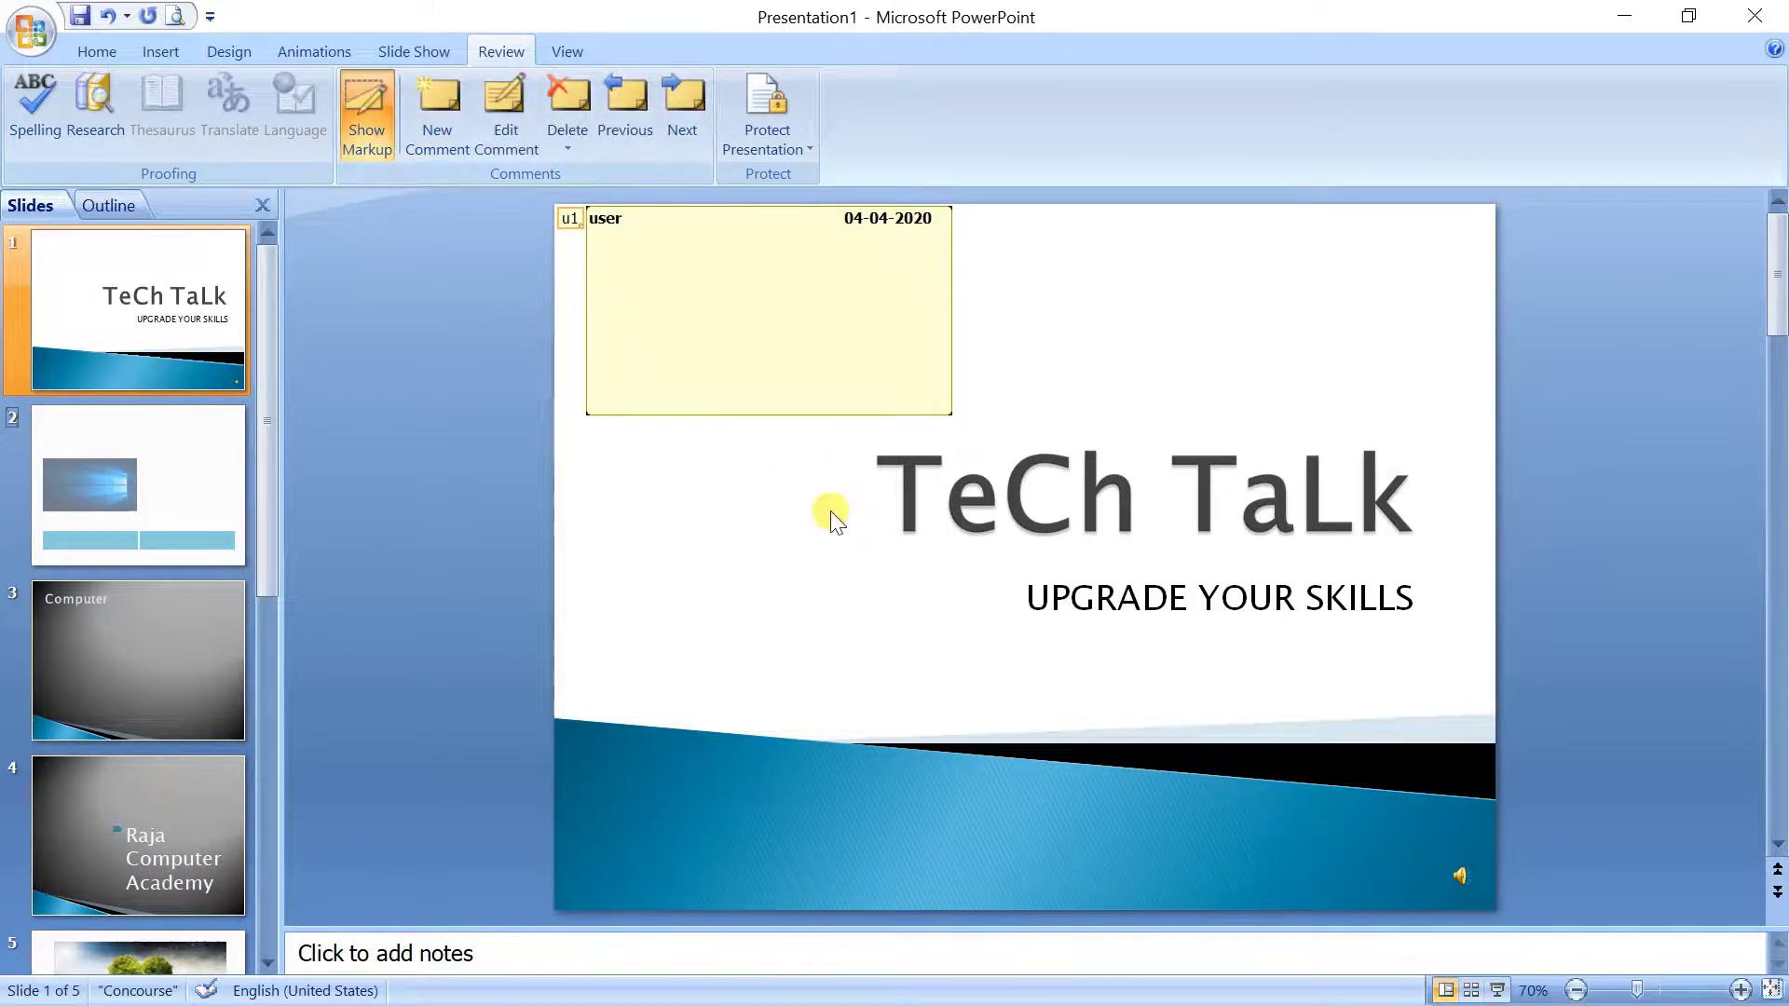
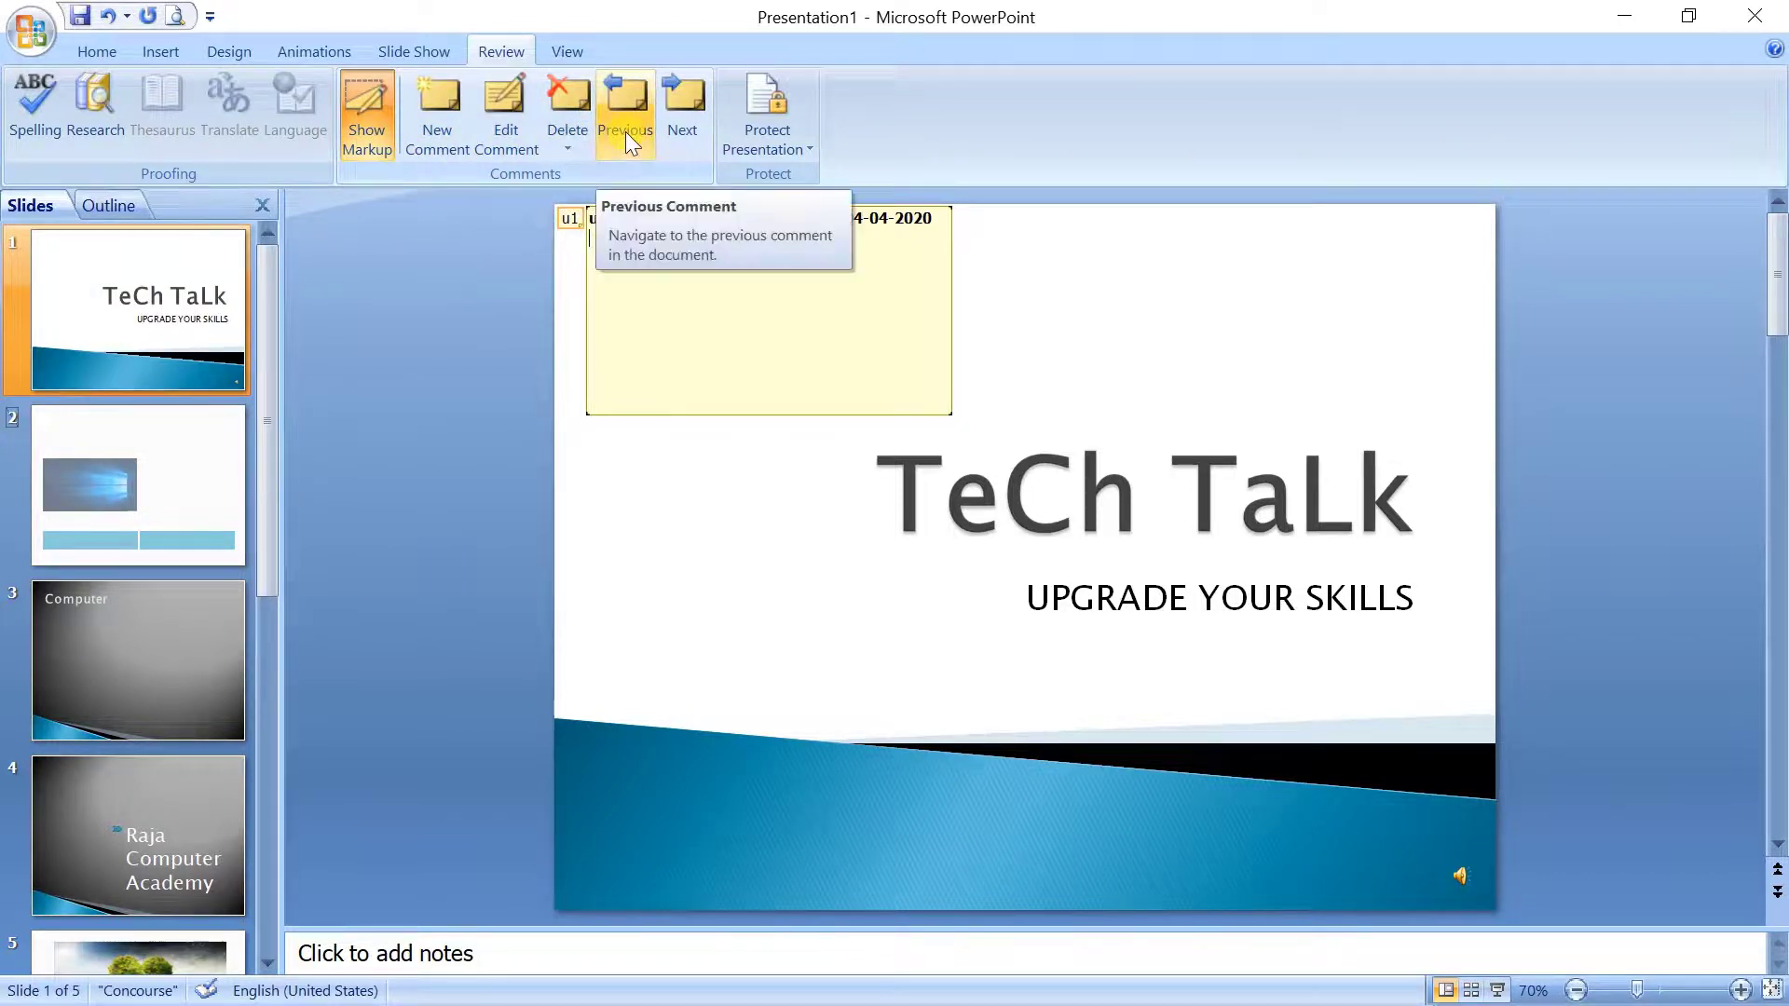
Collapse the title slide's comment and switch to Slide Sorter view to see all five slides.
left_click(697, 127)
left_click(559, 52)
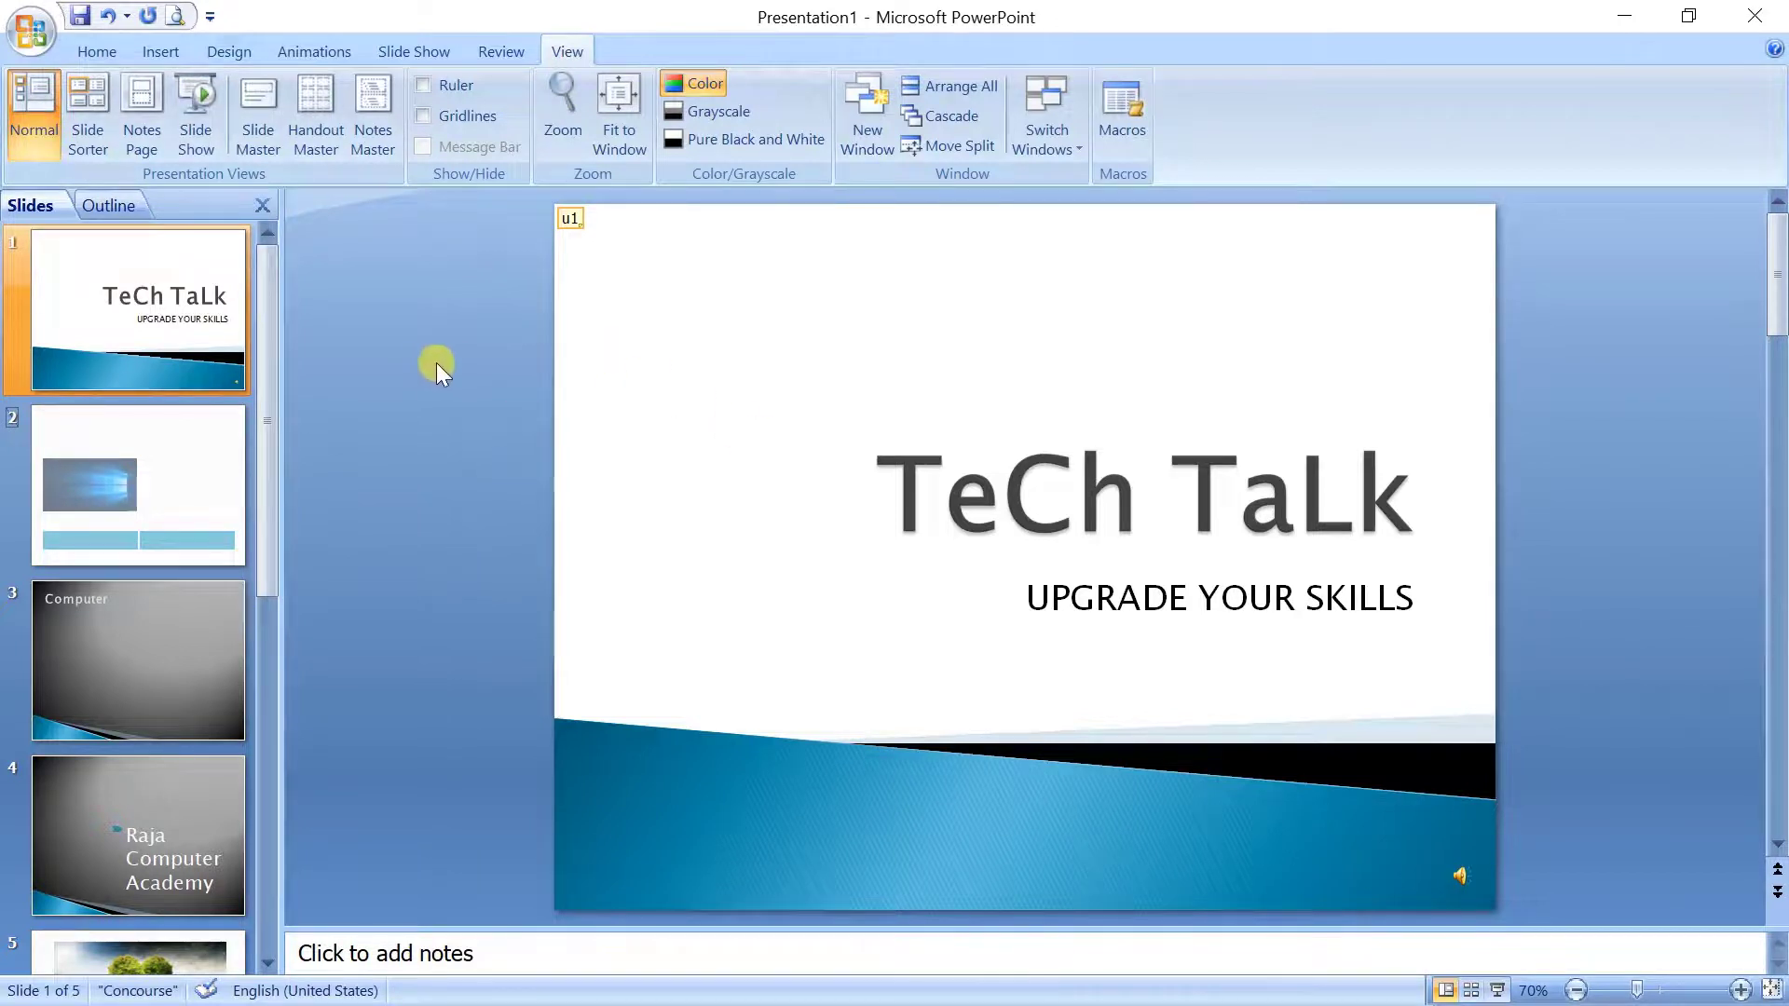
left_click(95, 143)
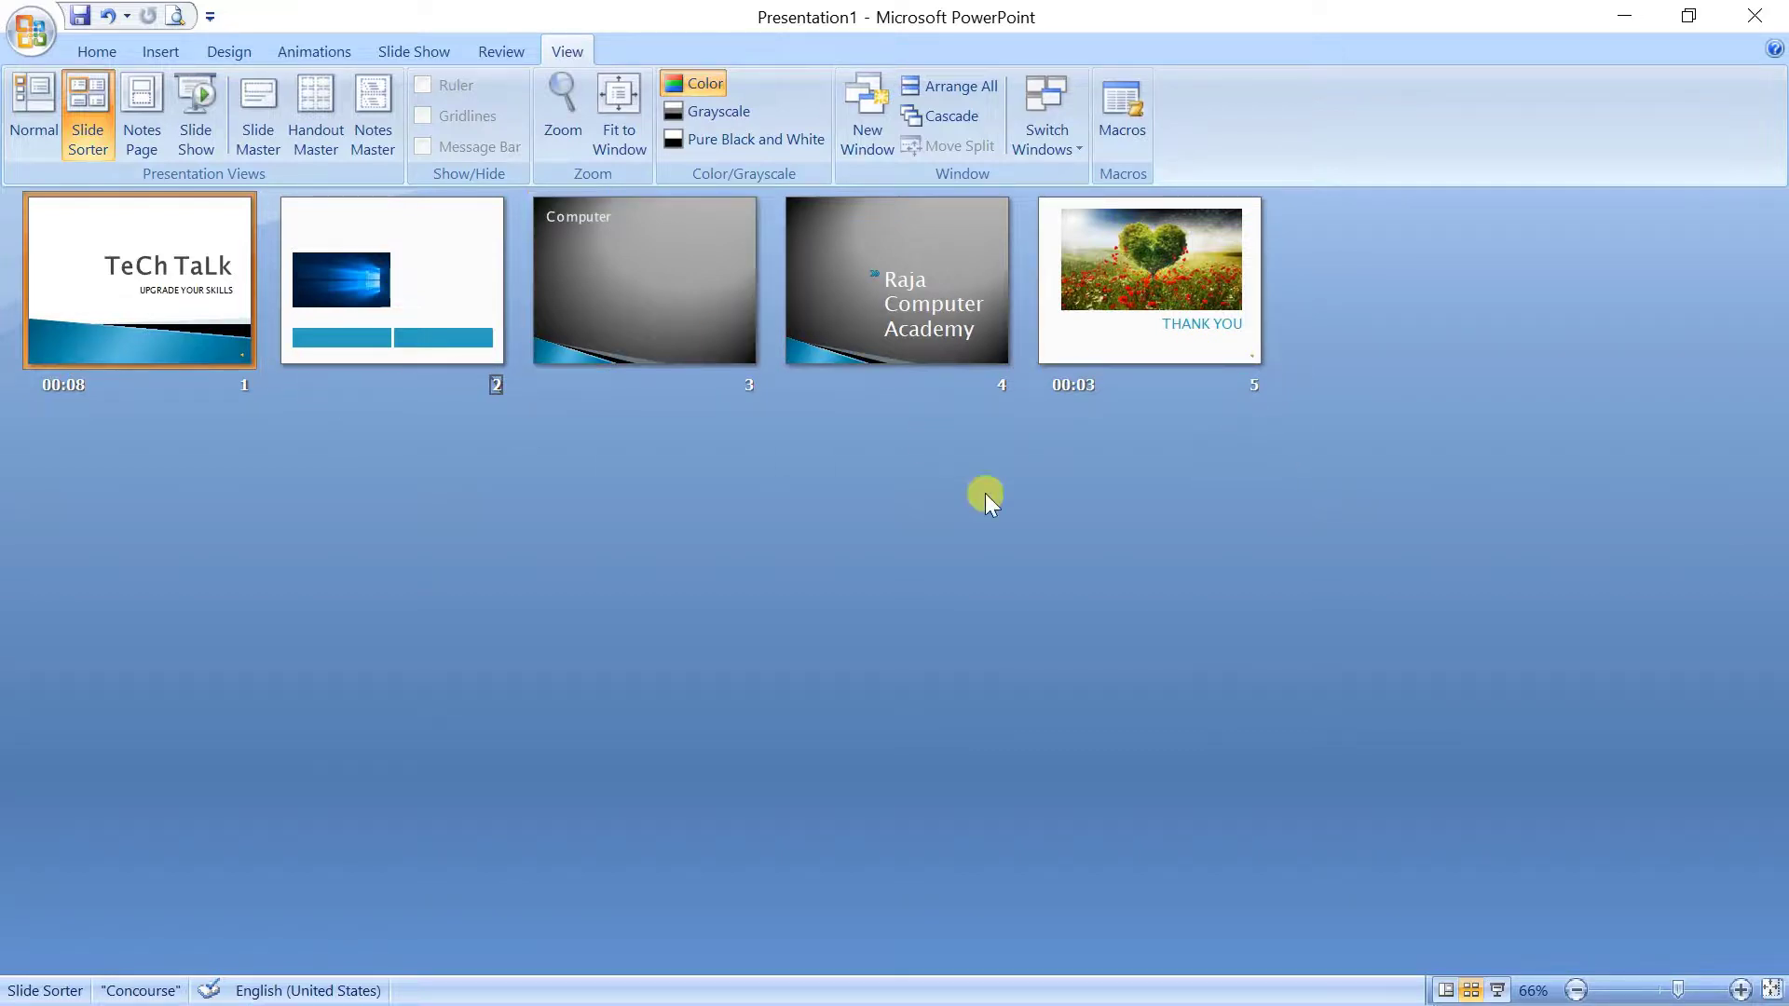
Switch slide 1 to Notes Page view.
left_click(142, 141)
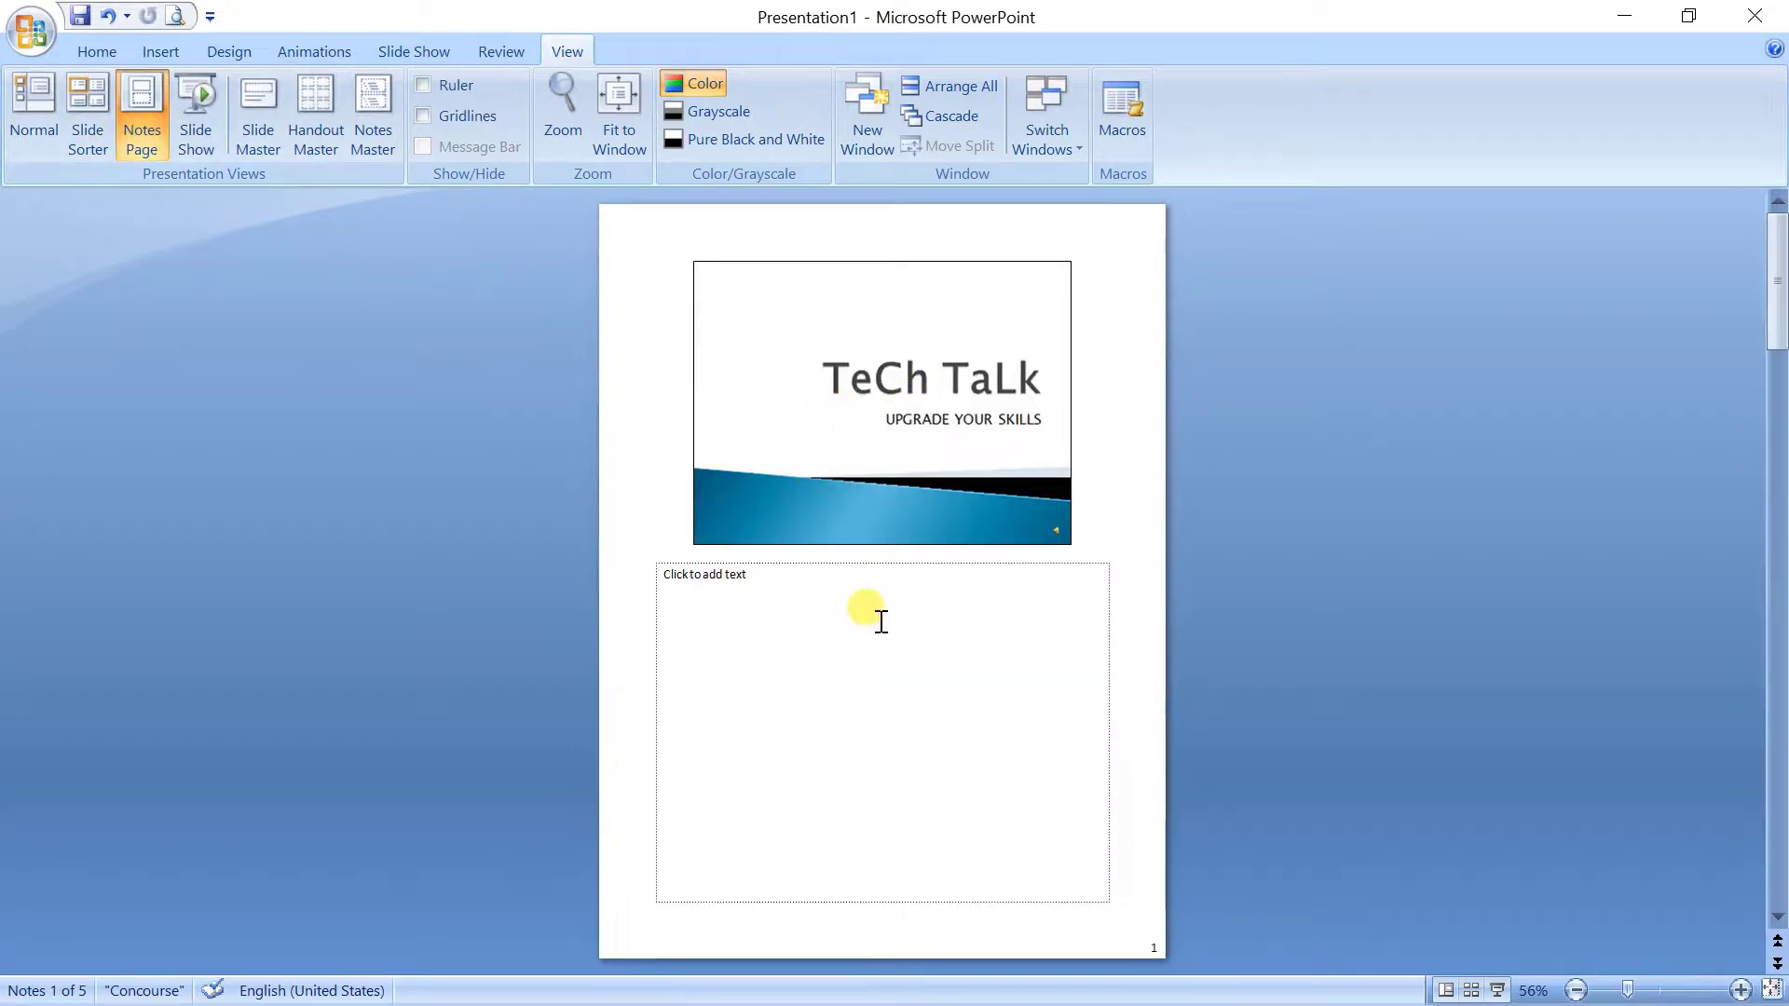
Leave slide 1's notes empty, show then hide the ruler, and turn off gridlines.
left_click(737, 602)
left_click(663, 518)
left_click(451, 86)
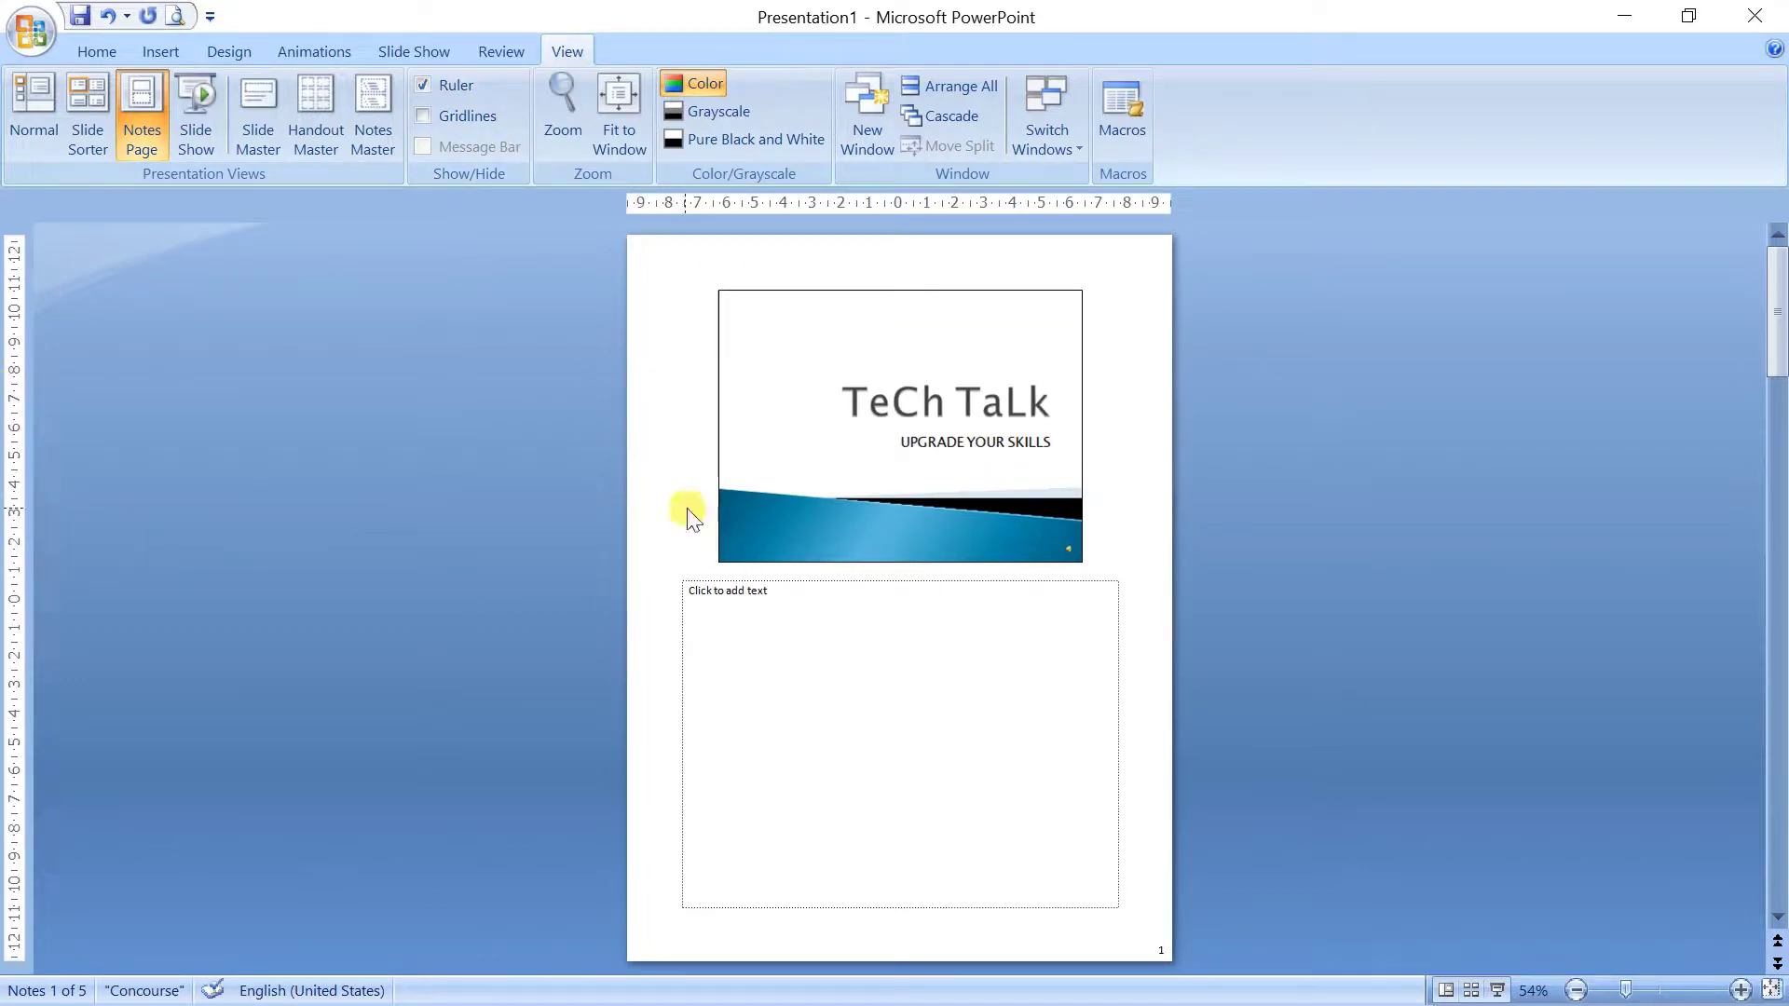
left_click(424, 86)
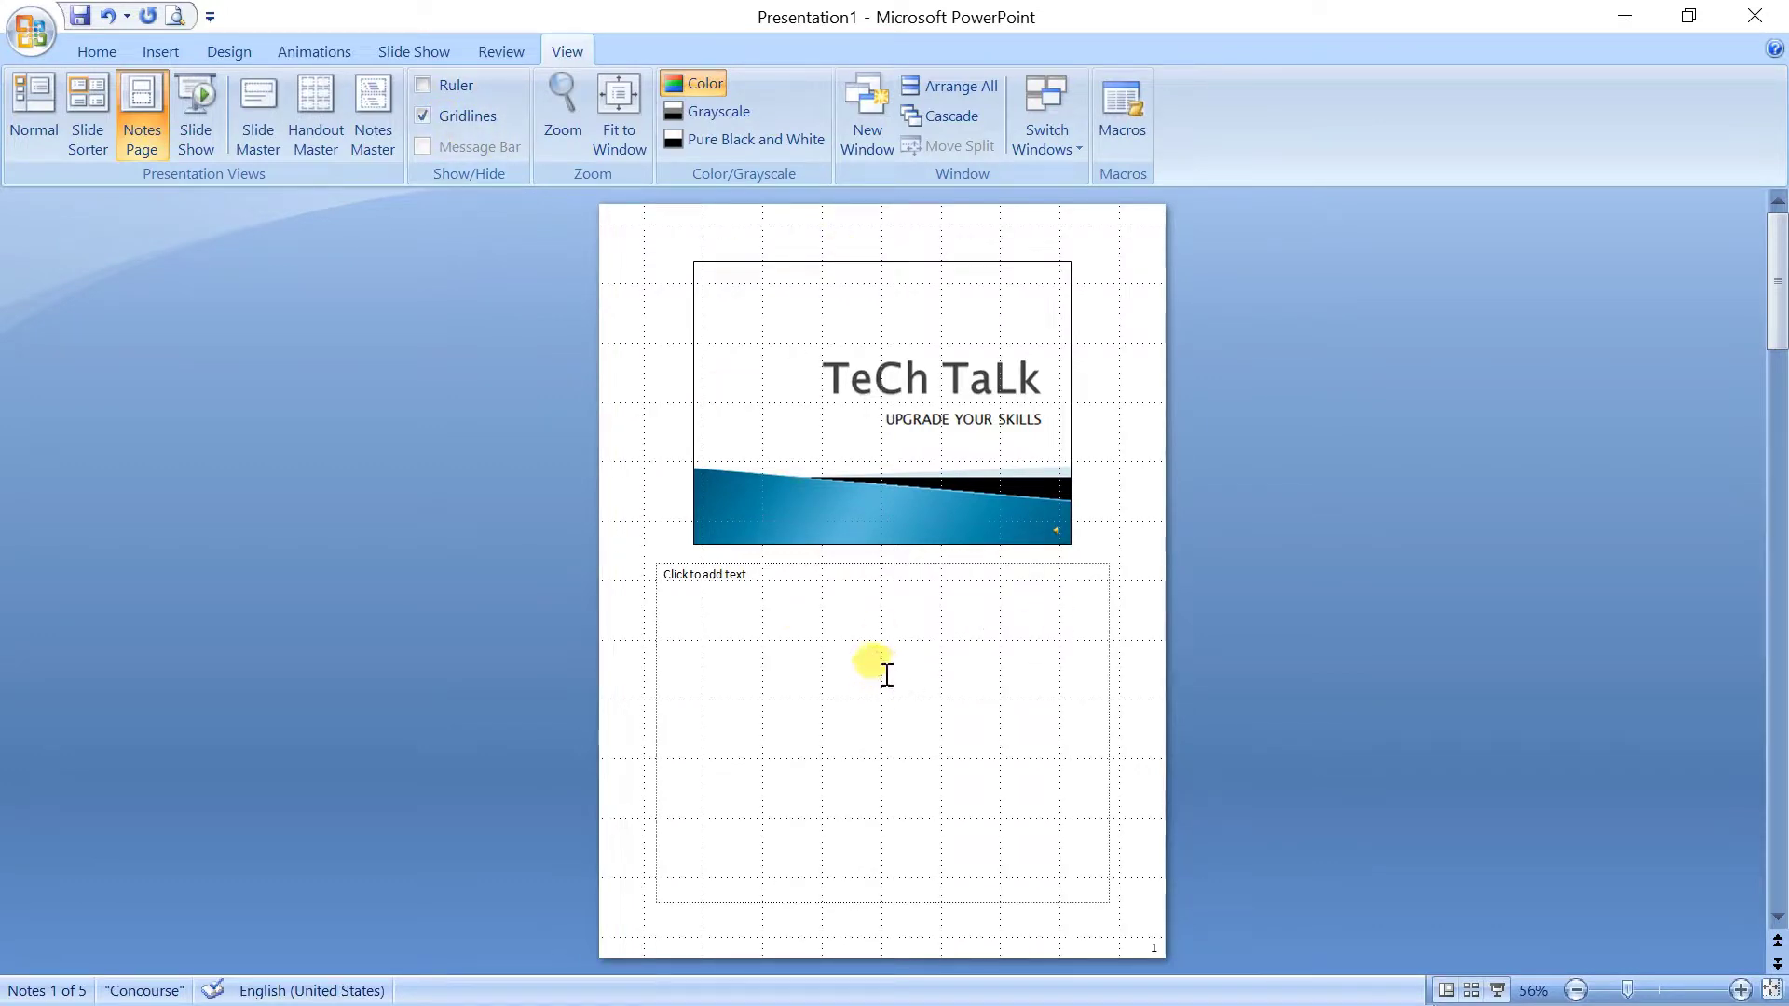
left_click(424, 118)
Return to Normal view on the TeCh TaLk slide.
double_click(713, 510)
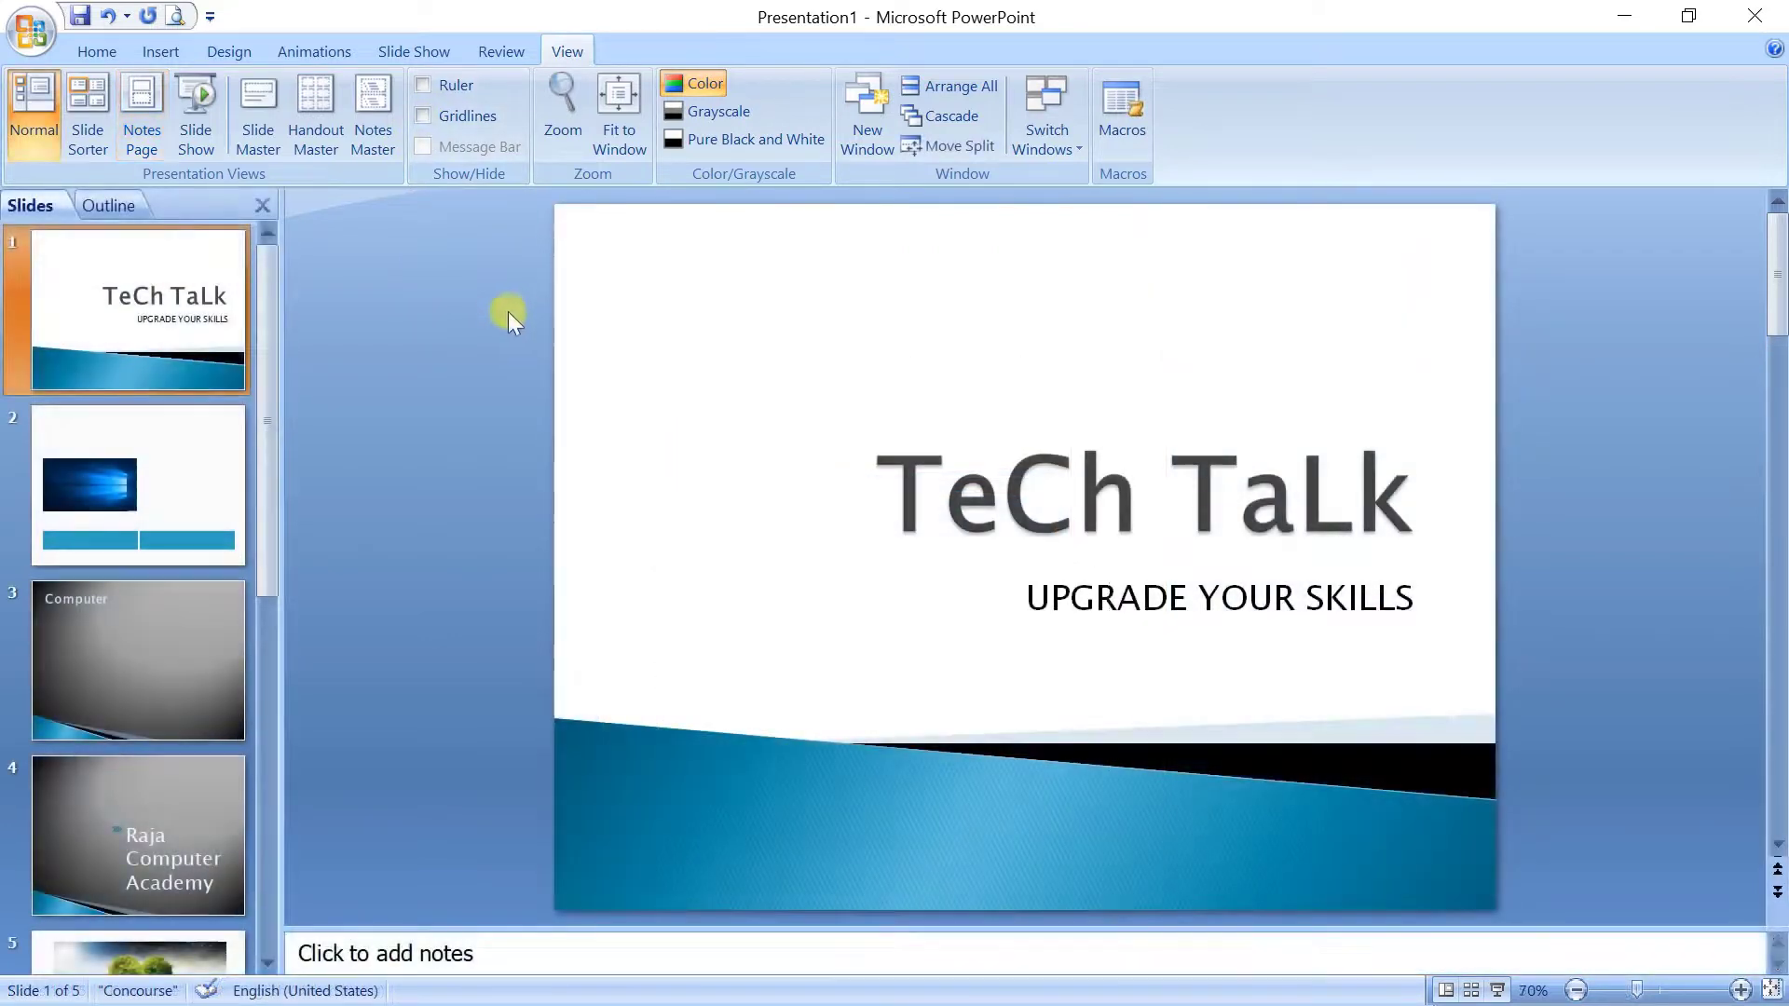
left_click(265, 127)
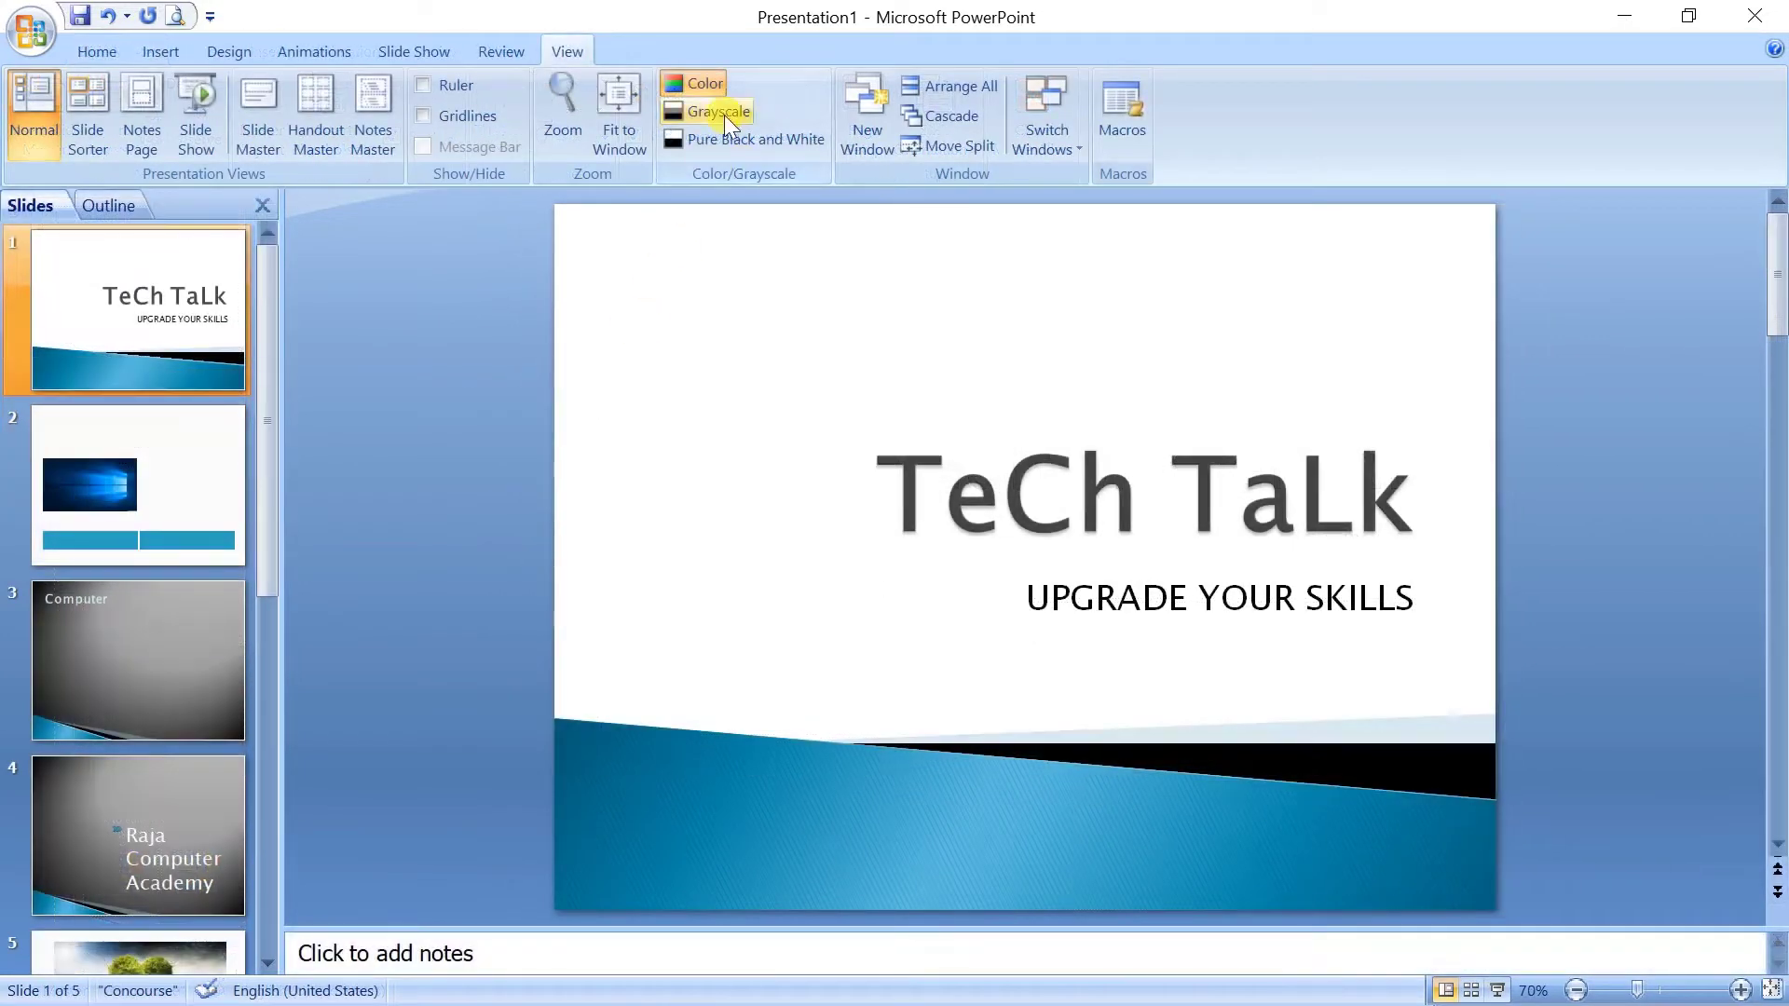
scroll(168, 420, "down", 1)
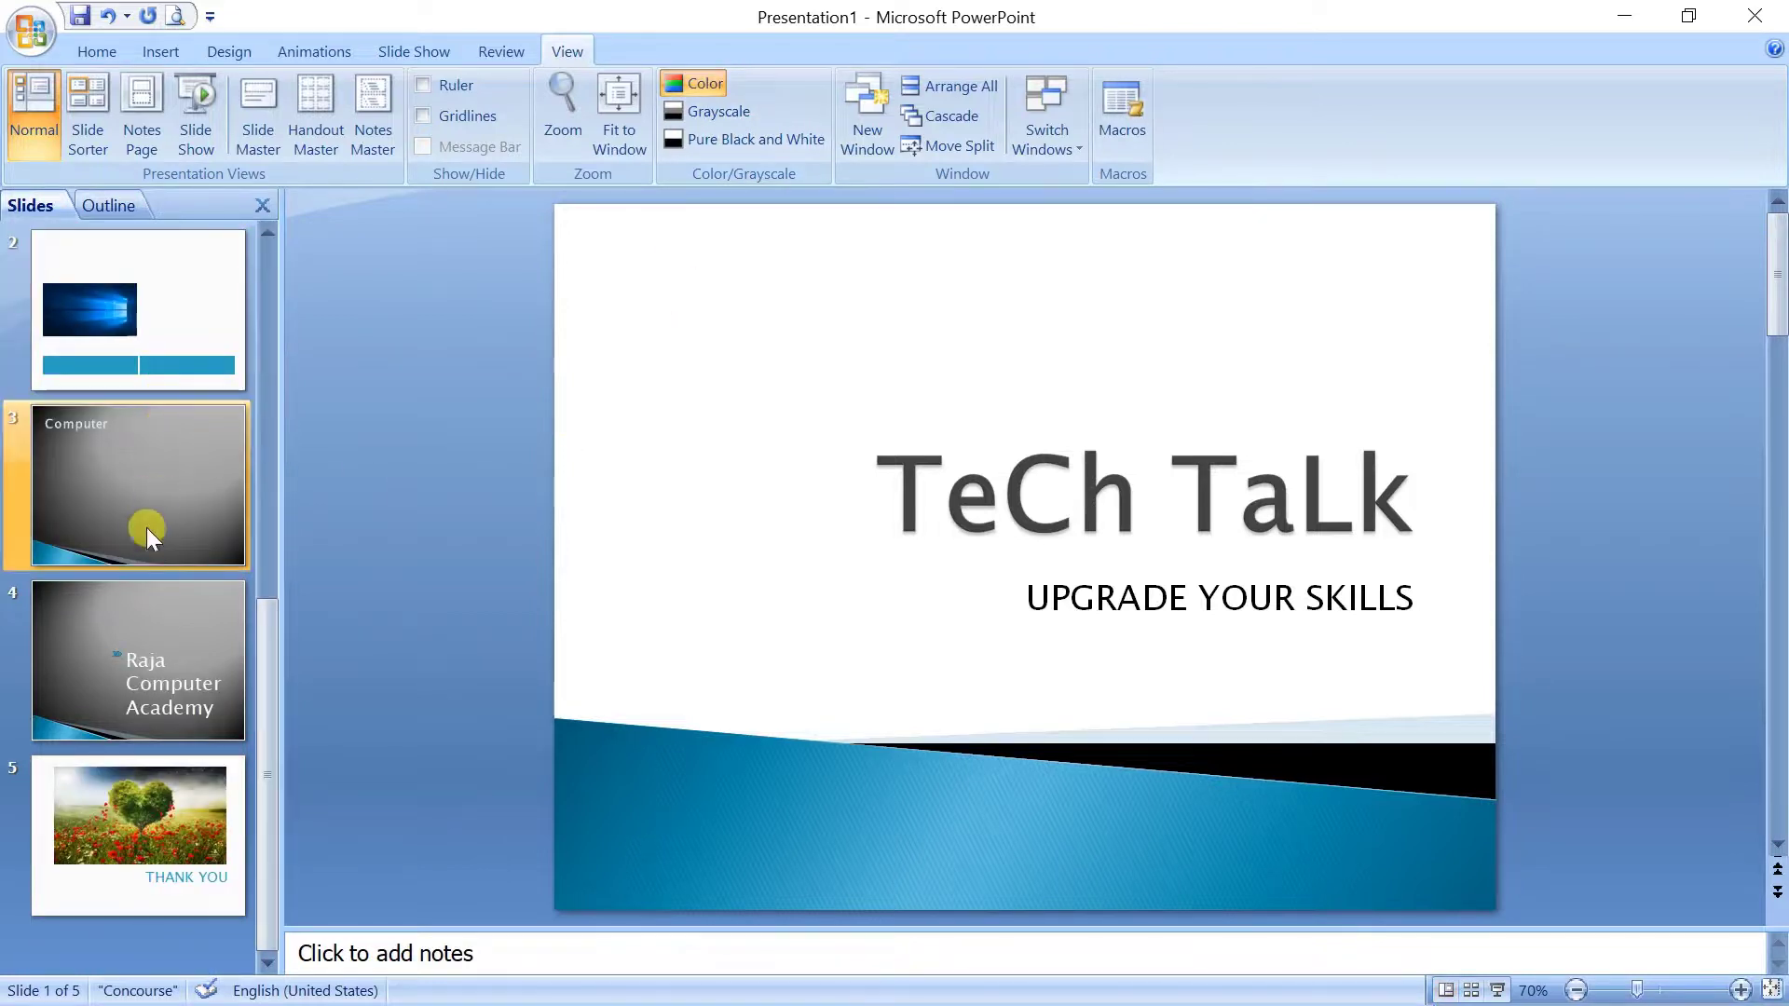
Browse slides 3 and 2, return to the title slide, and preview in Pure Black and White.
left_click(155, 406)
left_click(155, 350)
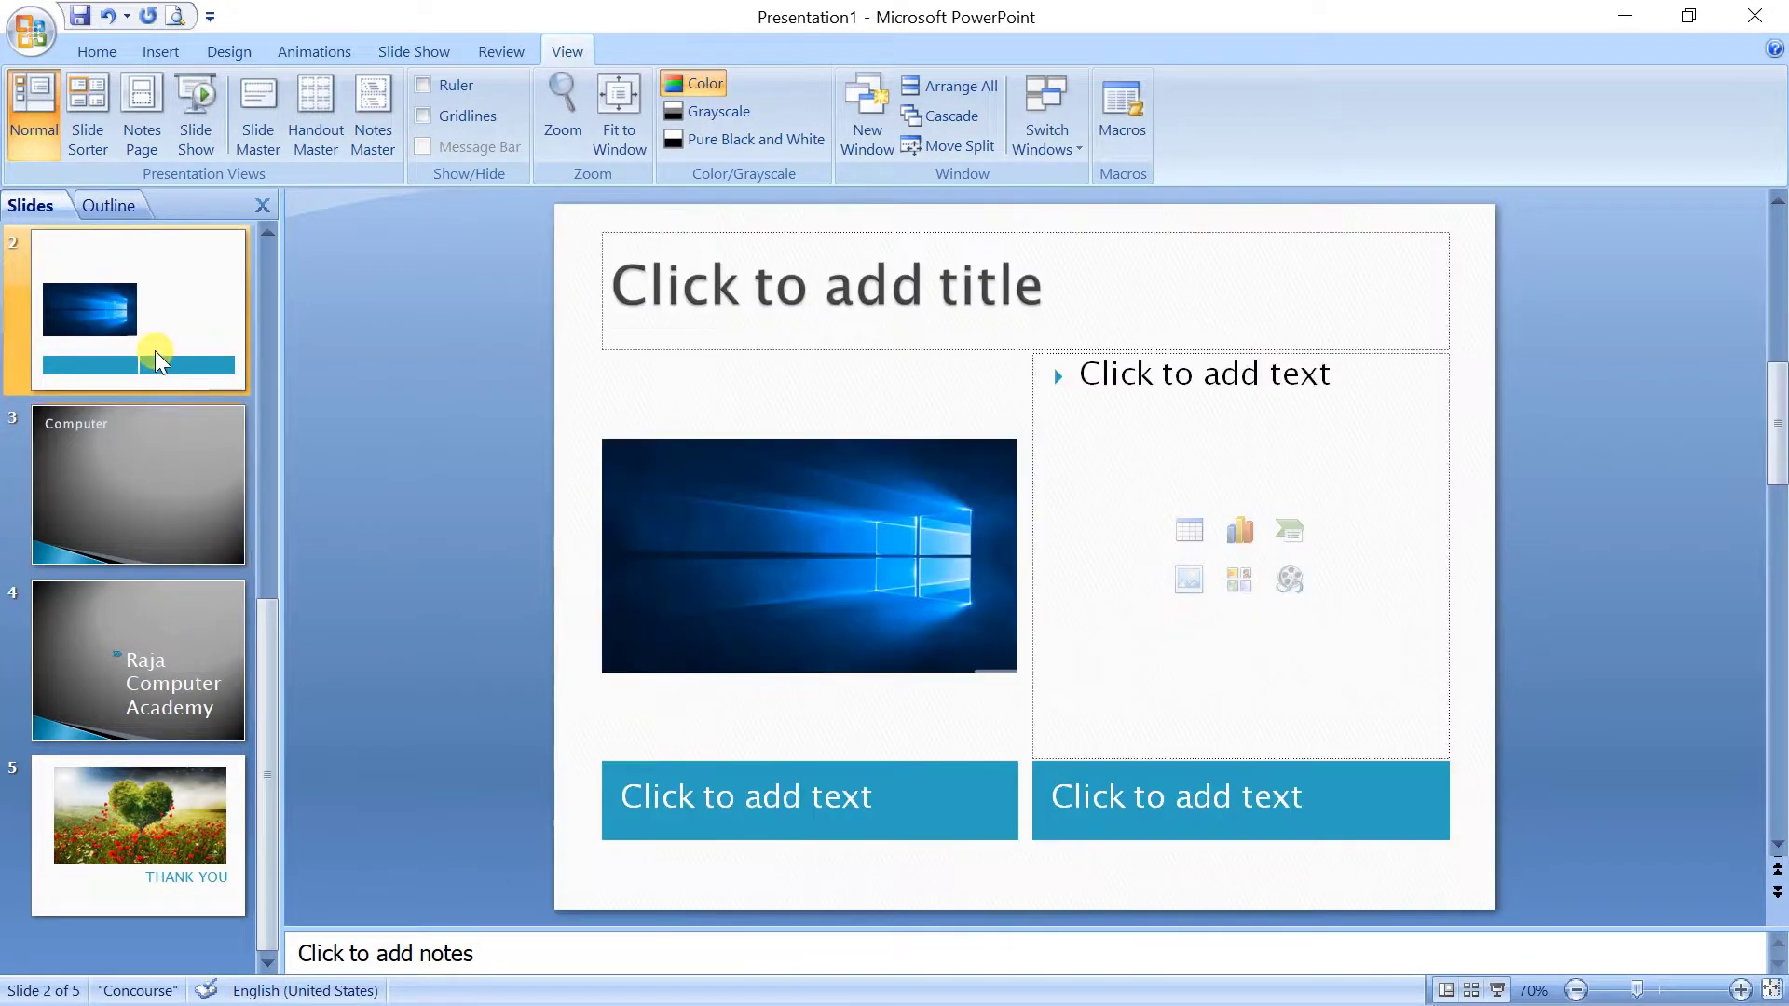
scroll(155, 422, "up", 1)
left_click(186, 344)
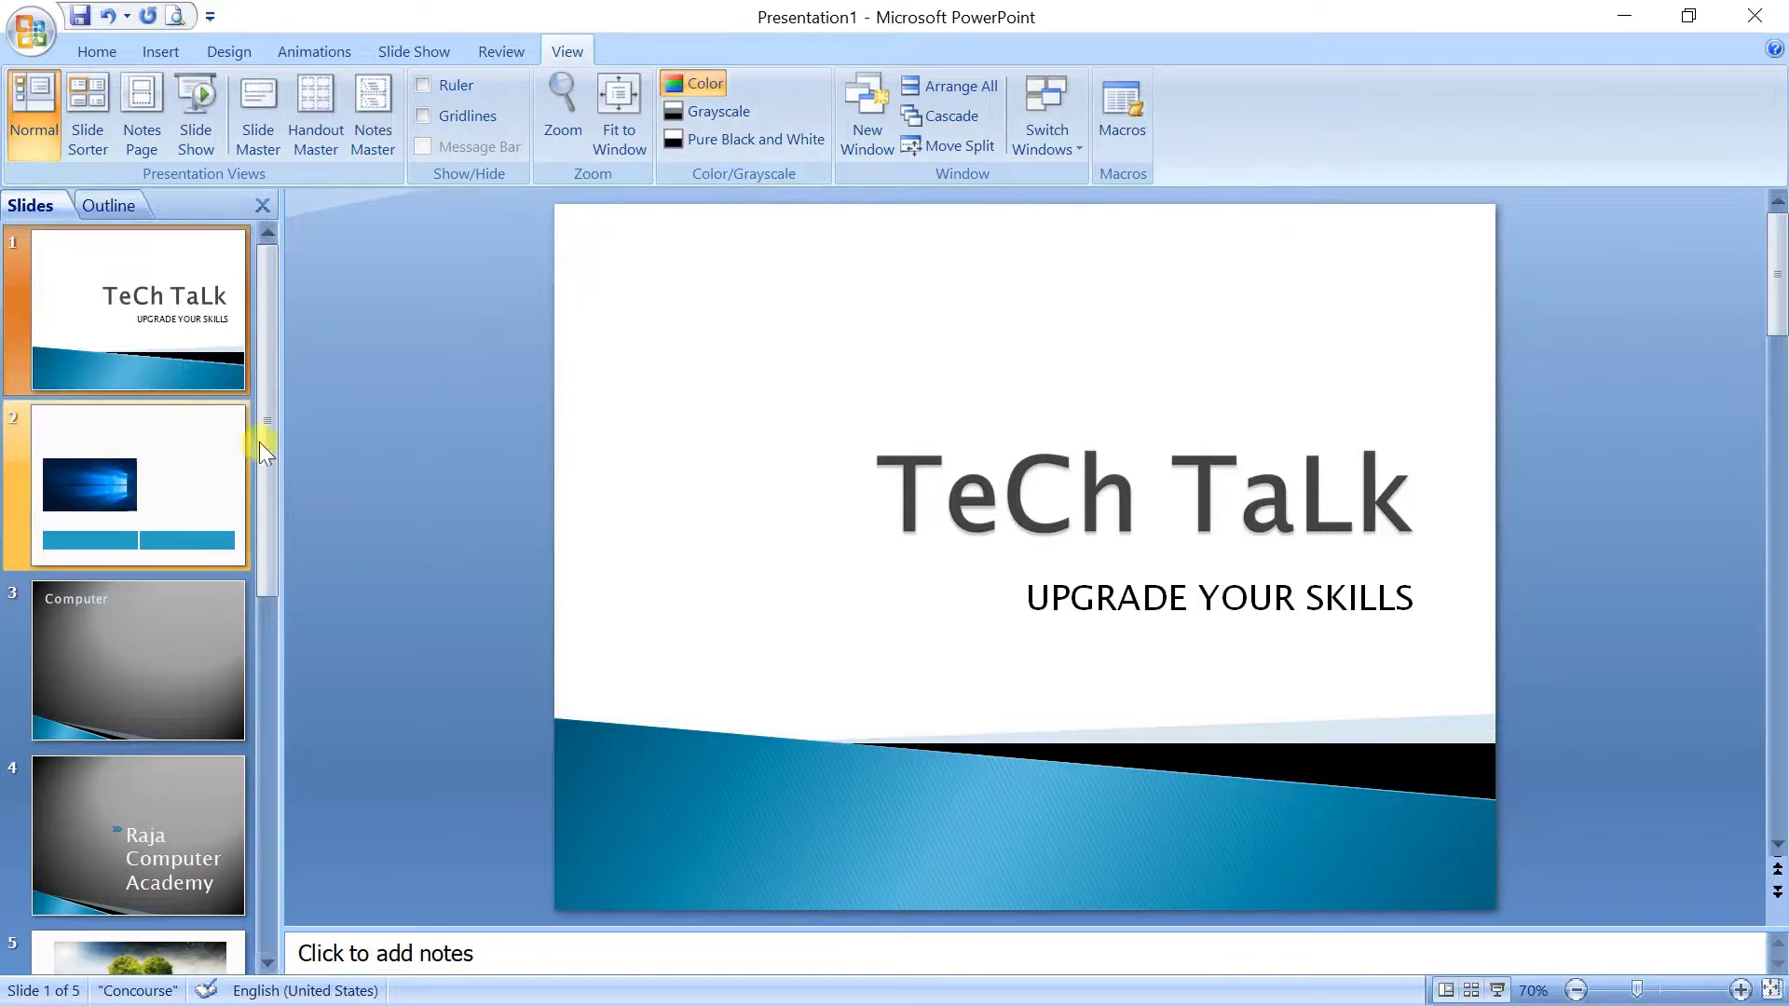
left_click(753, 142)
Try Grayscale and Inverse Grayscale on the TeCh TaLk title, set it to Black, then return to colour view.
left_click(972, 524)
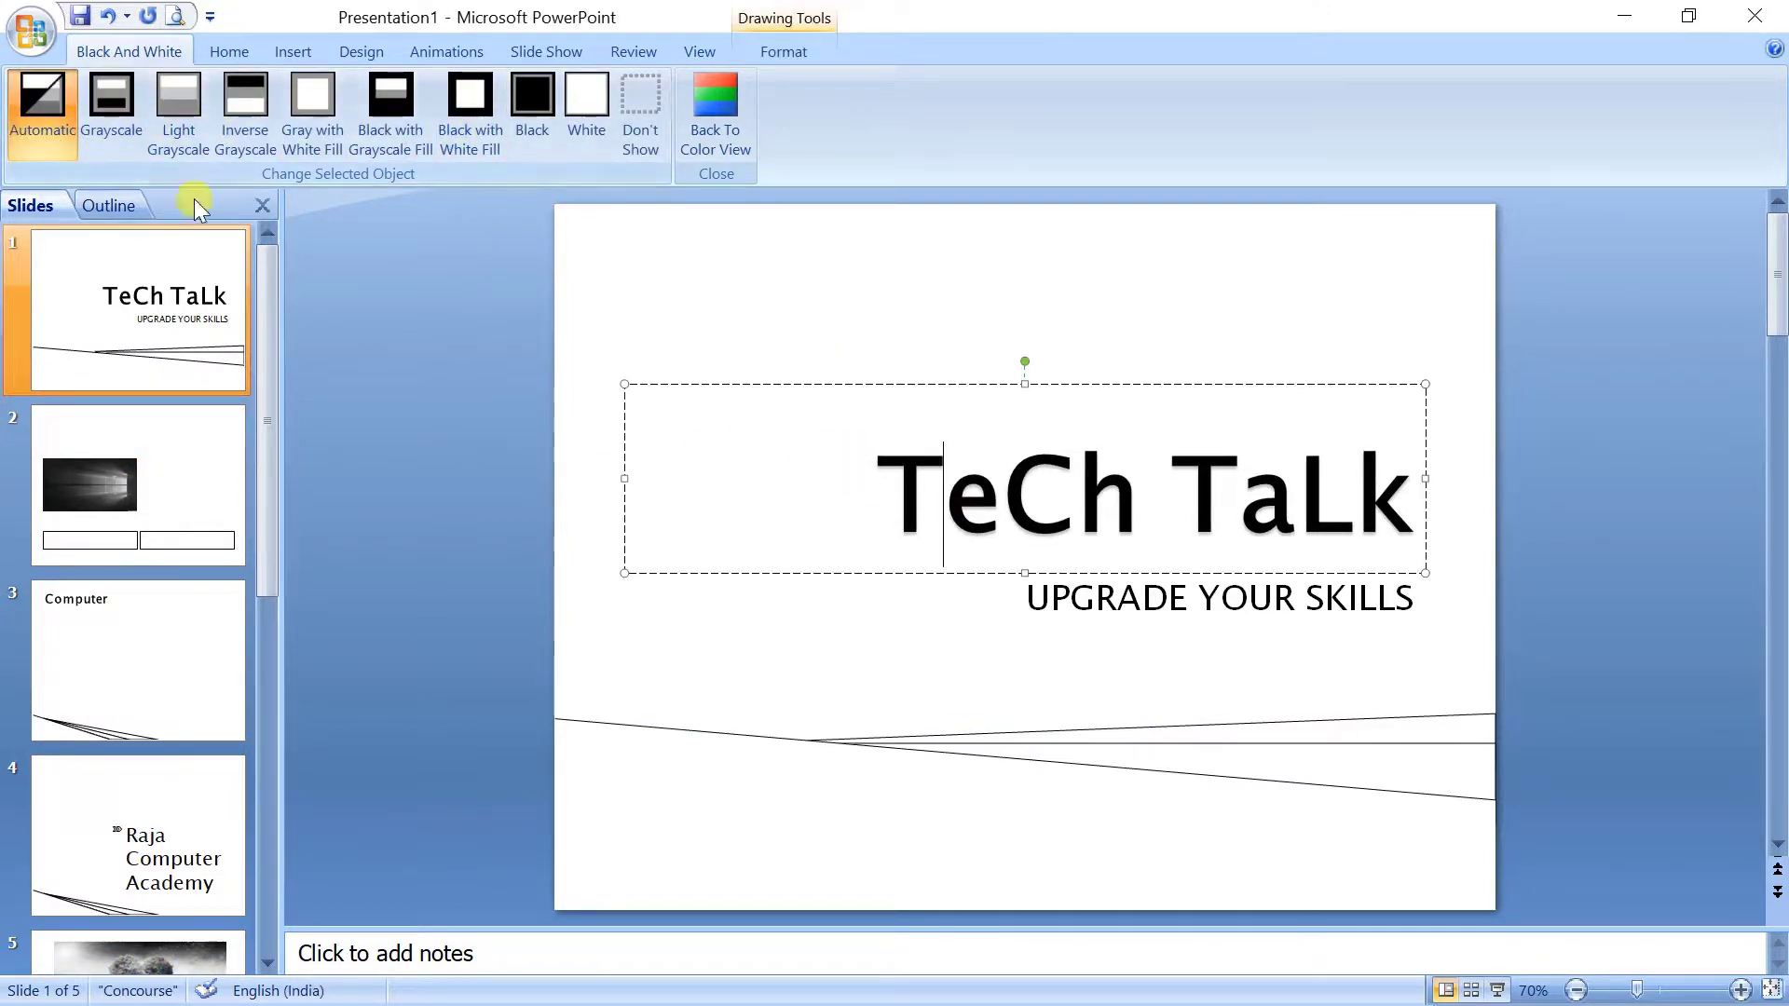
left_click(122, 128)
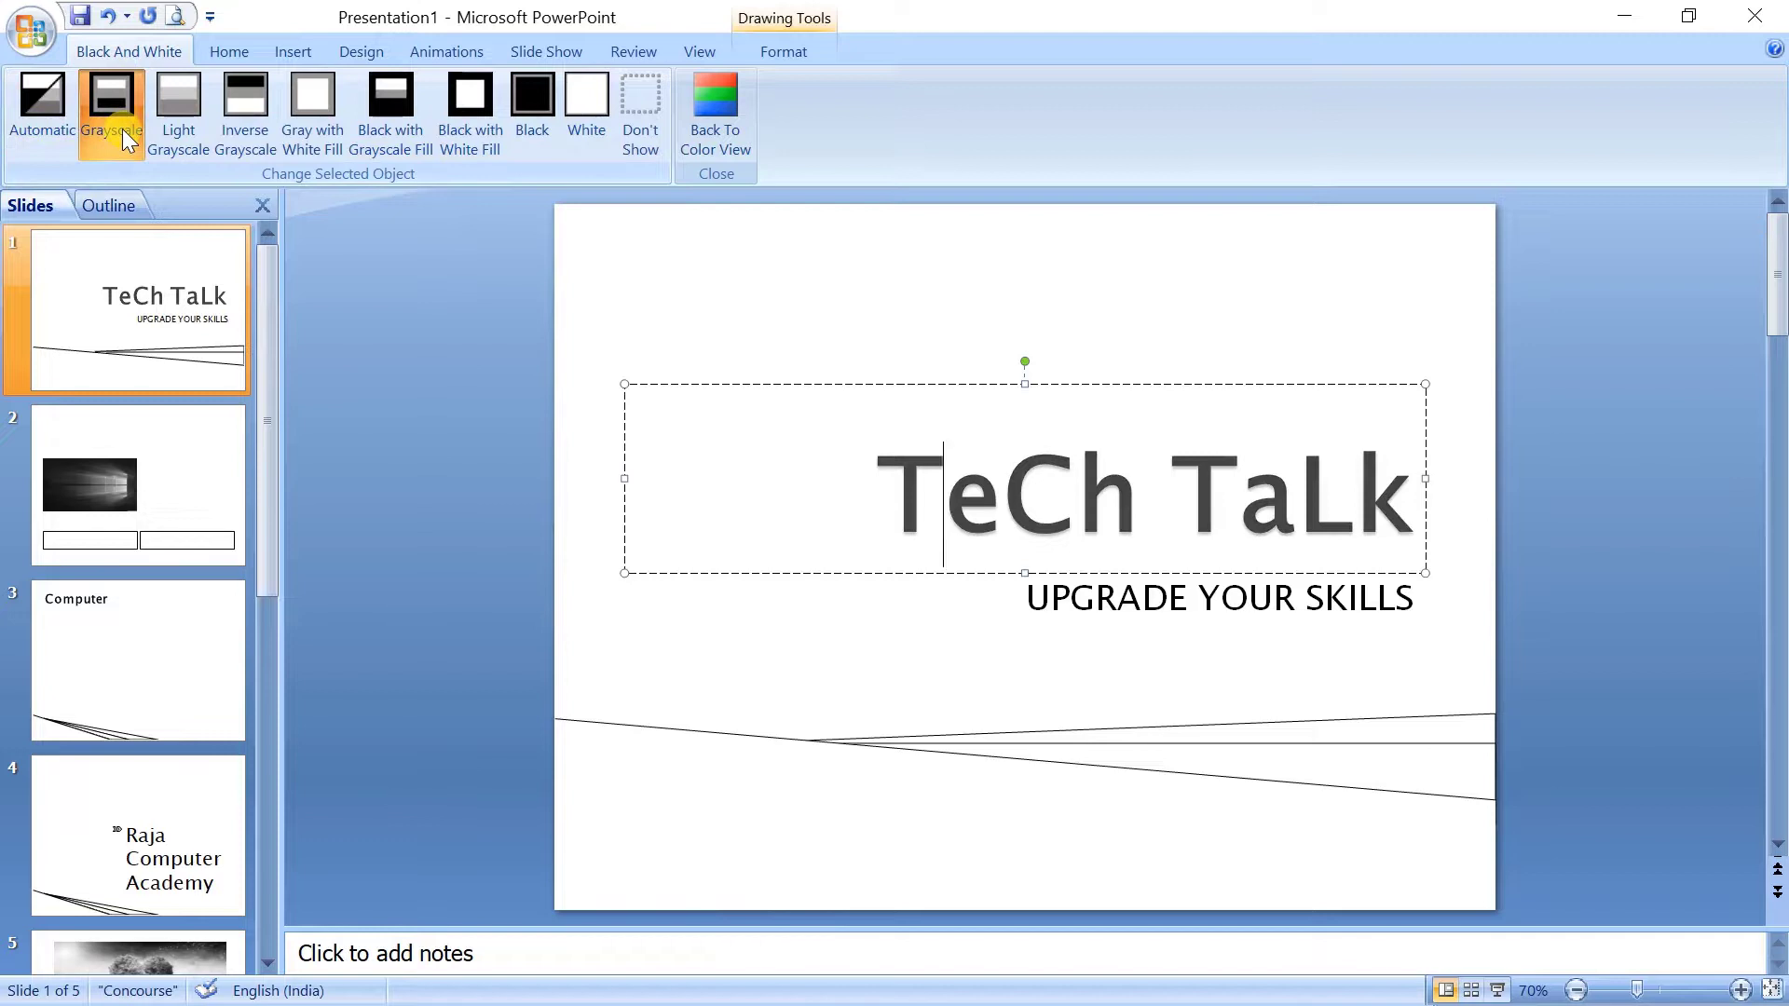
left_click(232, 130)
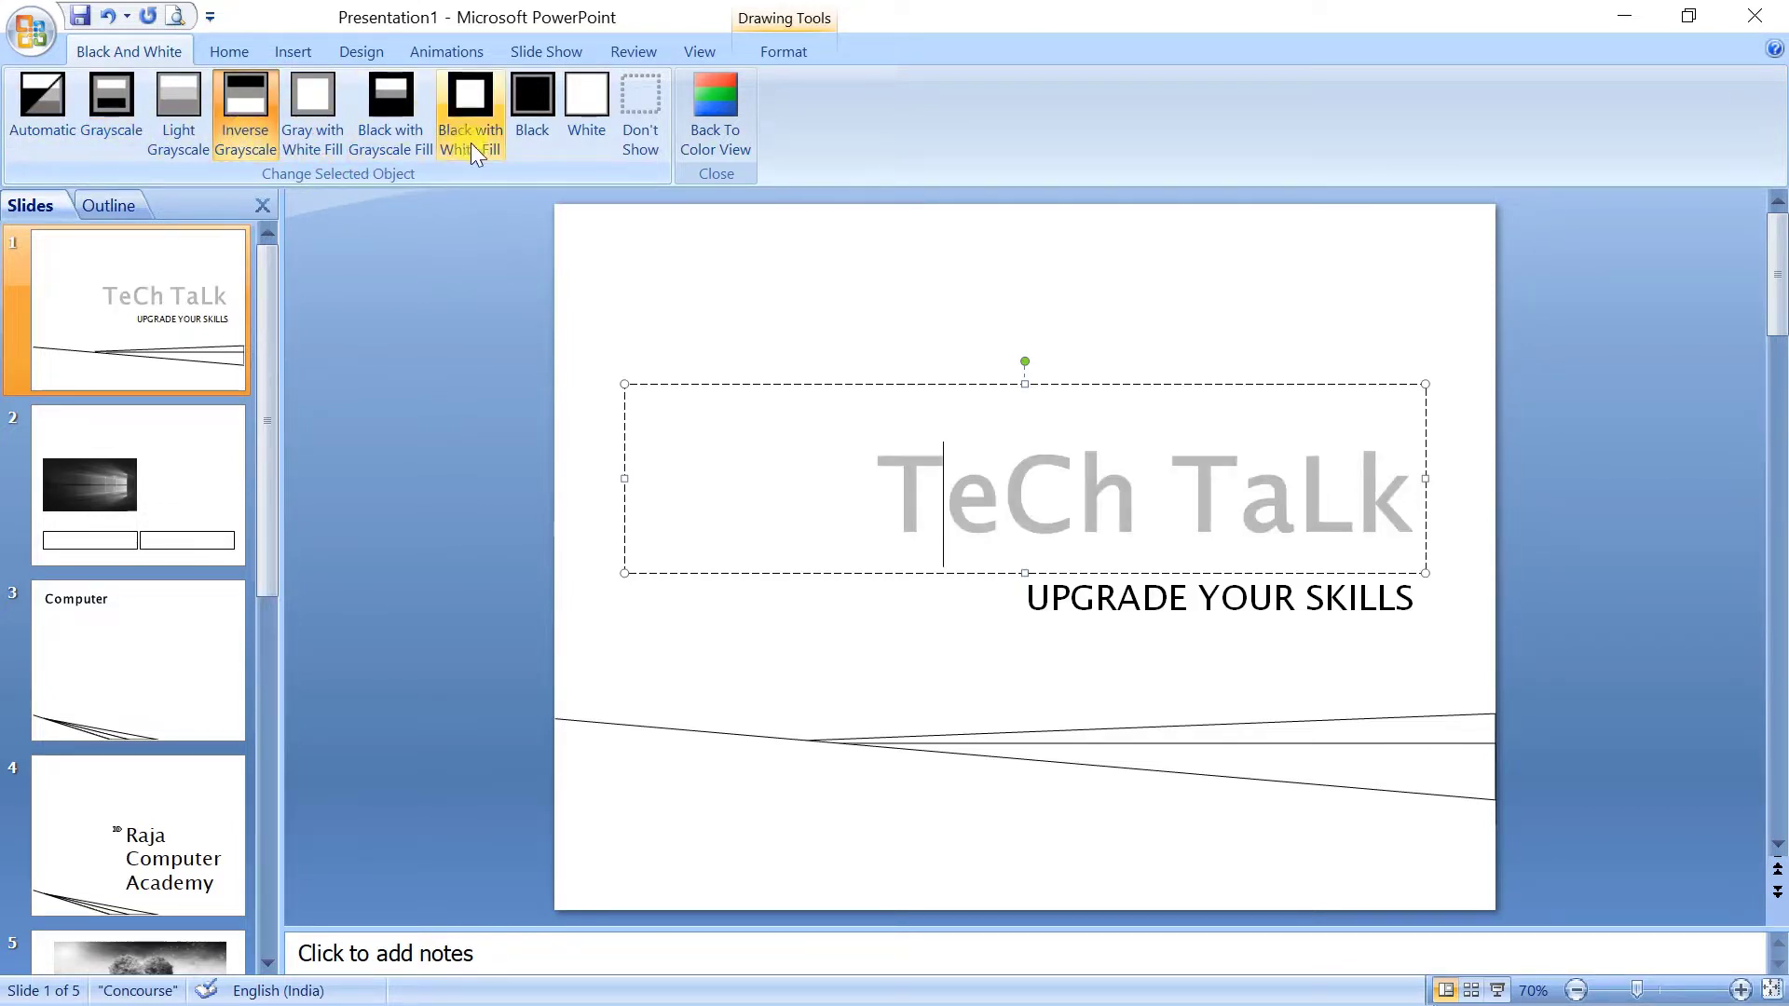
left_click(527, 134)
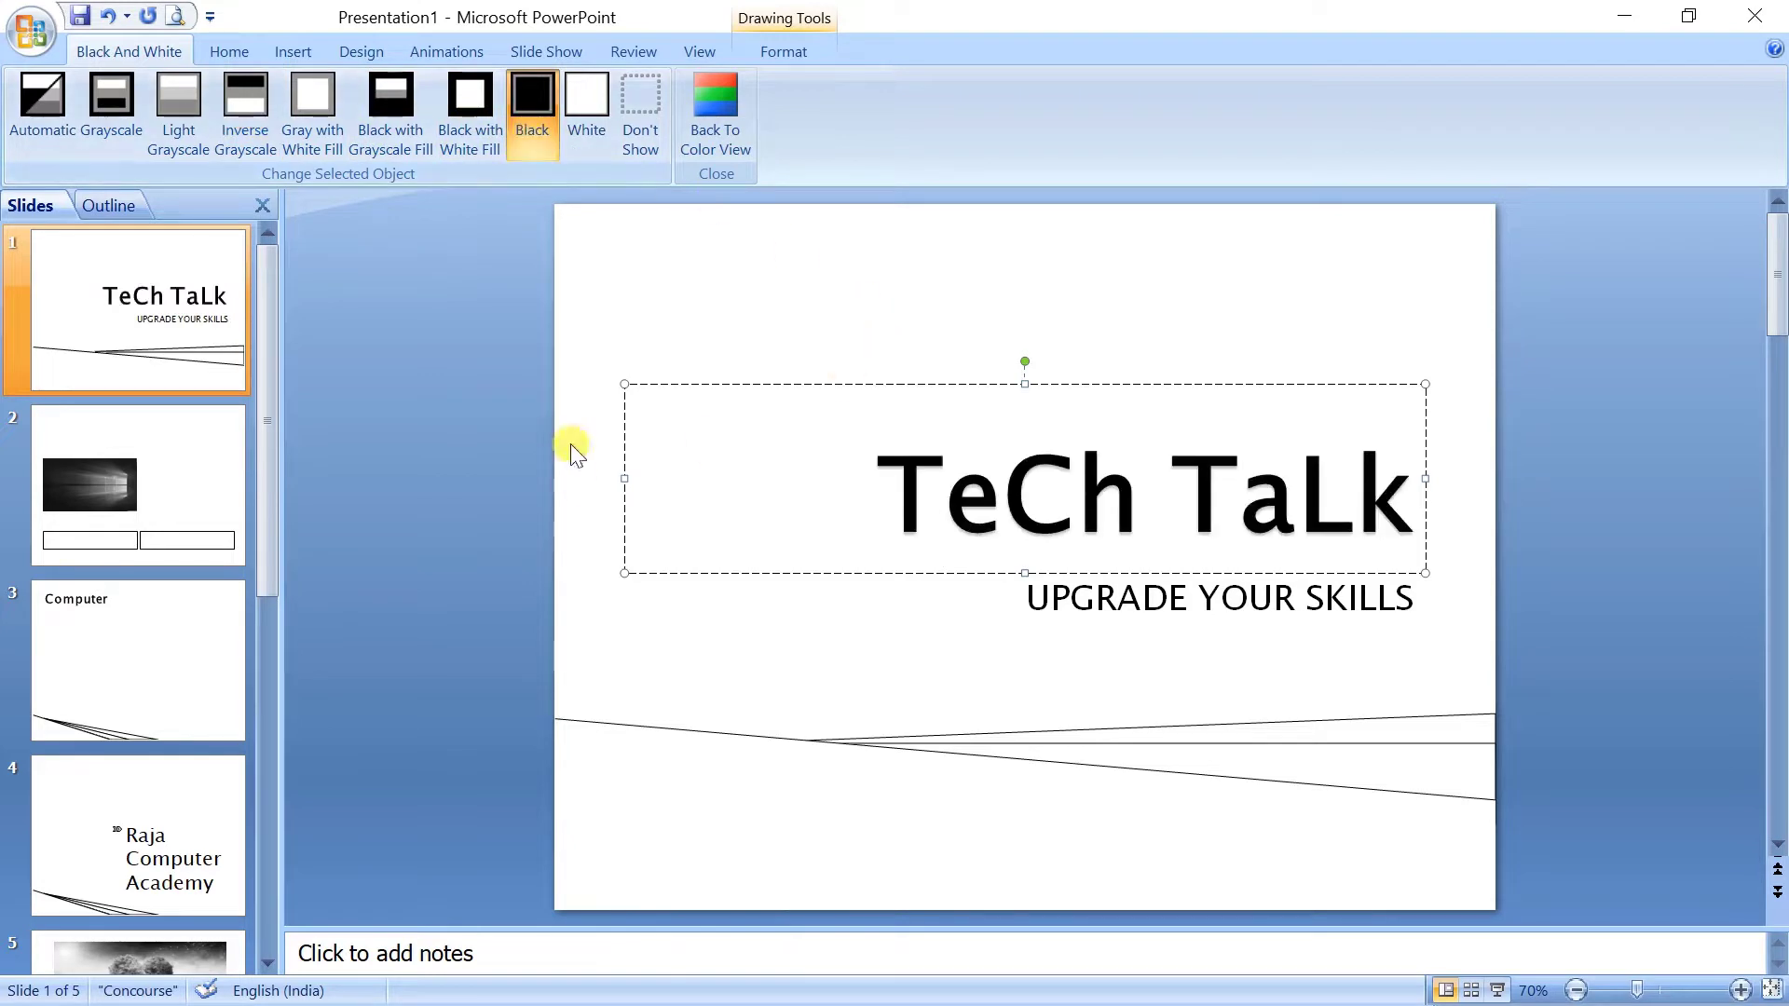
left_click(716, 102)
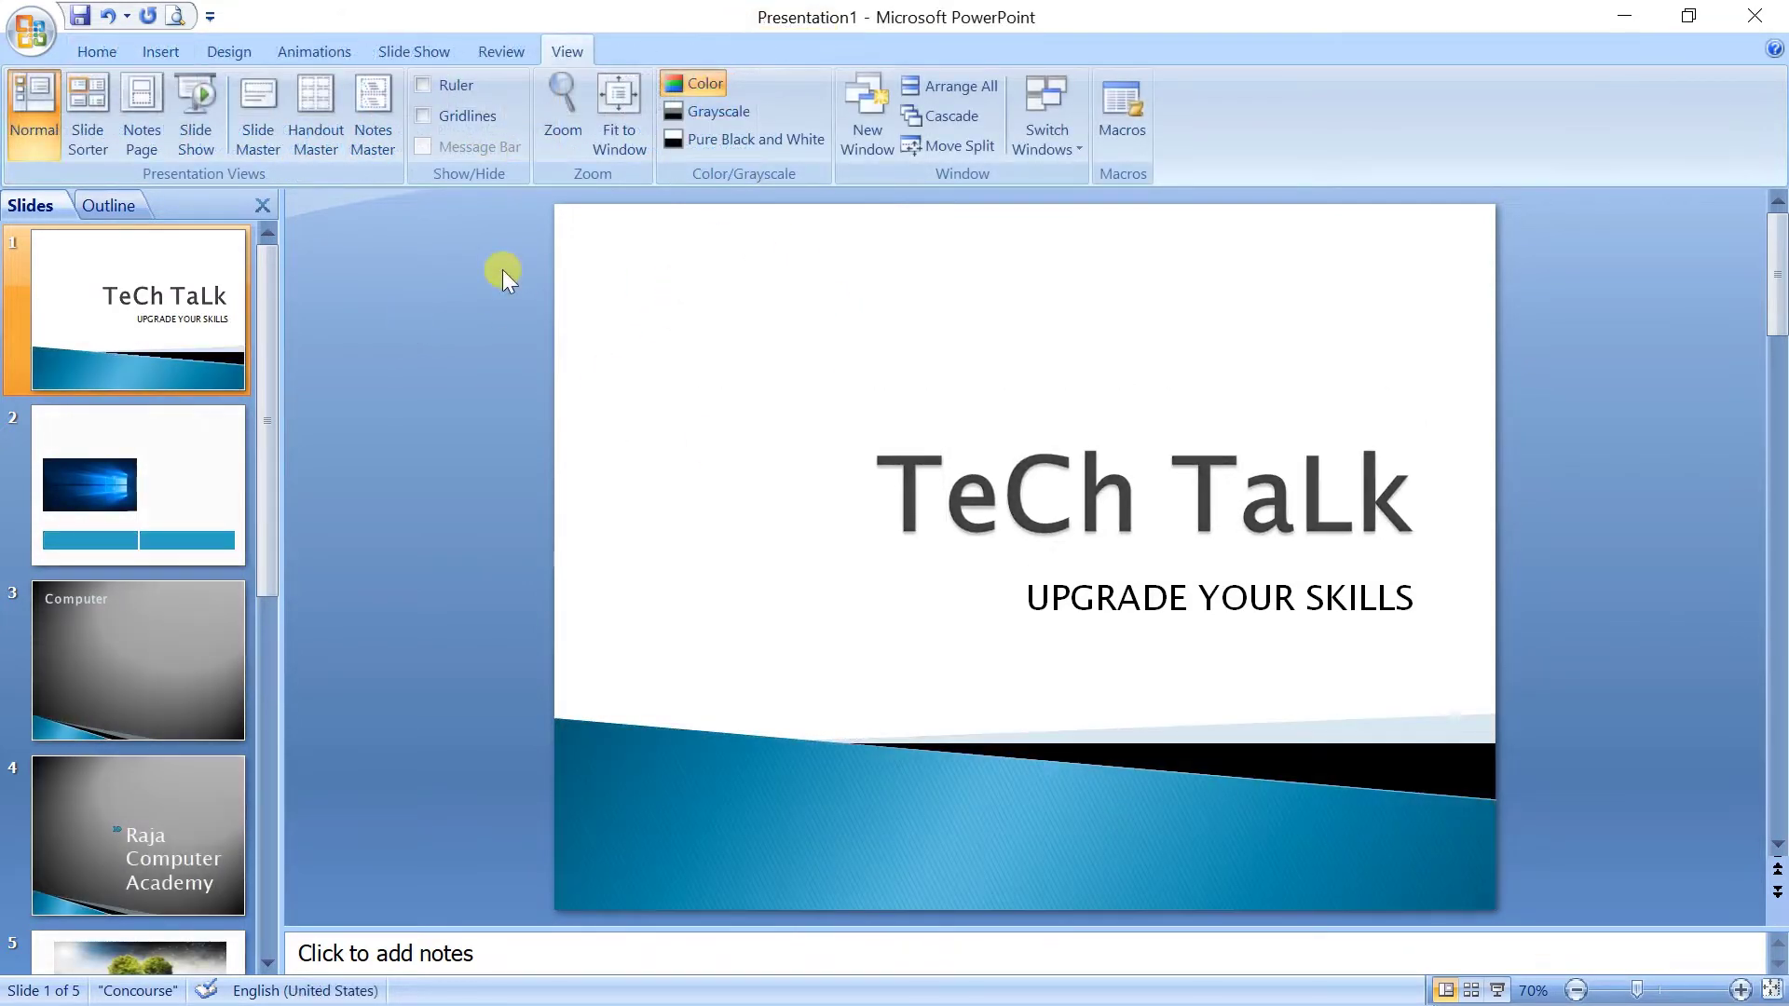